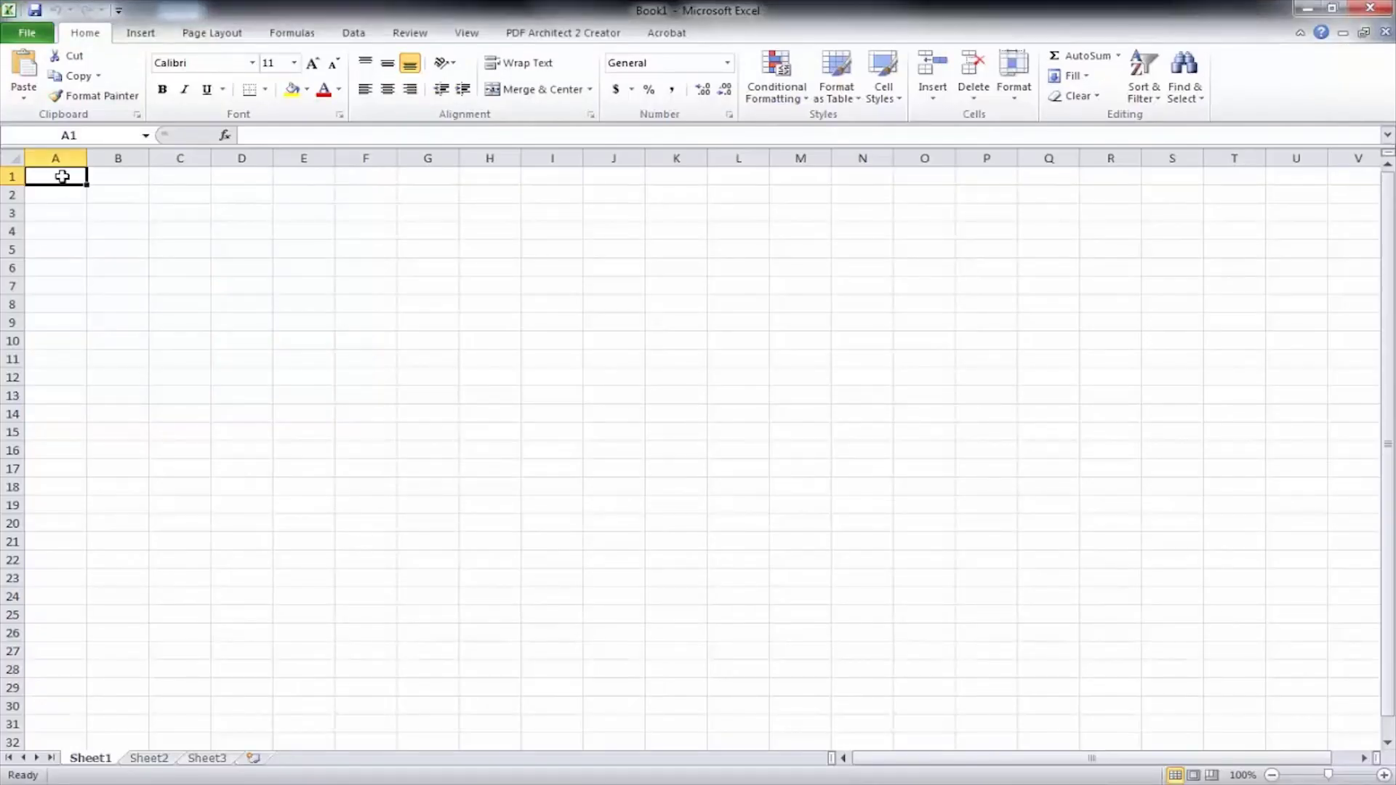
Type the headers Resistor in A1, Color Code in B1 and 'Nominal Resistance (' in C1
{"action": "type", "text": "Re"}
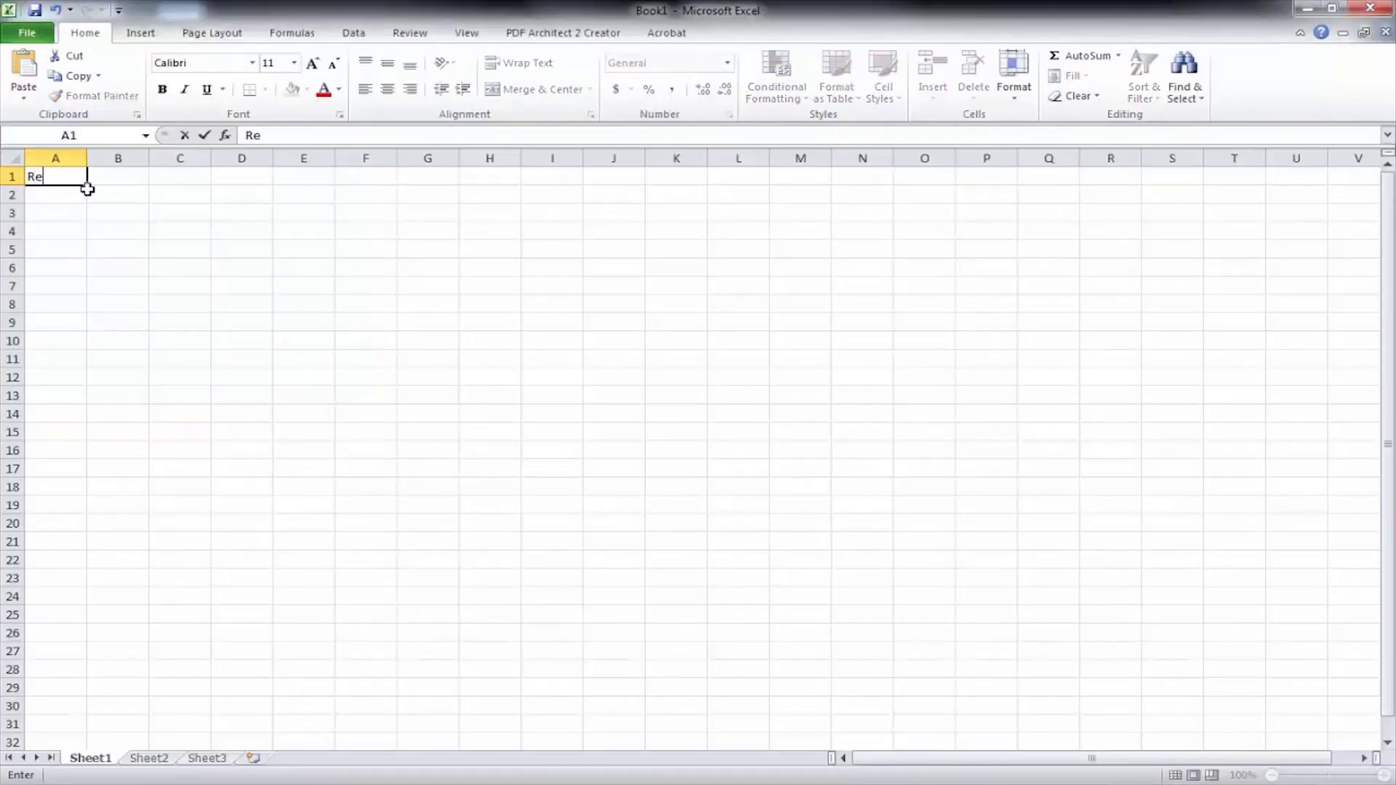
{"action": "type", "text": "sistor"}
{"action": "key", "text": "Tab"}
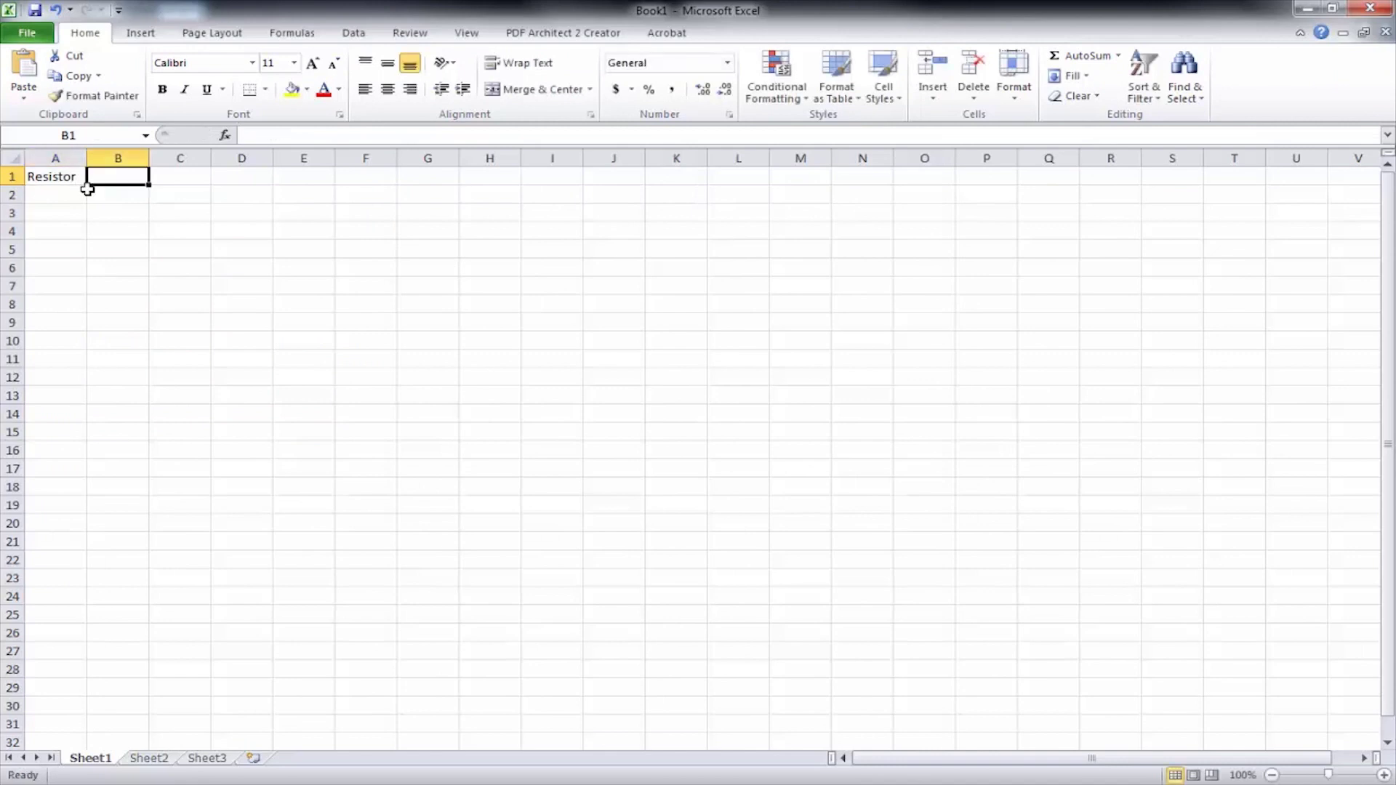
{"action": "type", "text": "Color"}
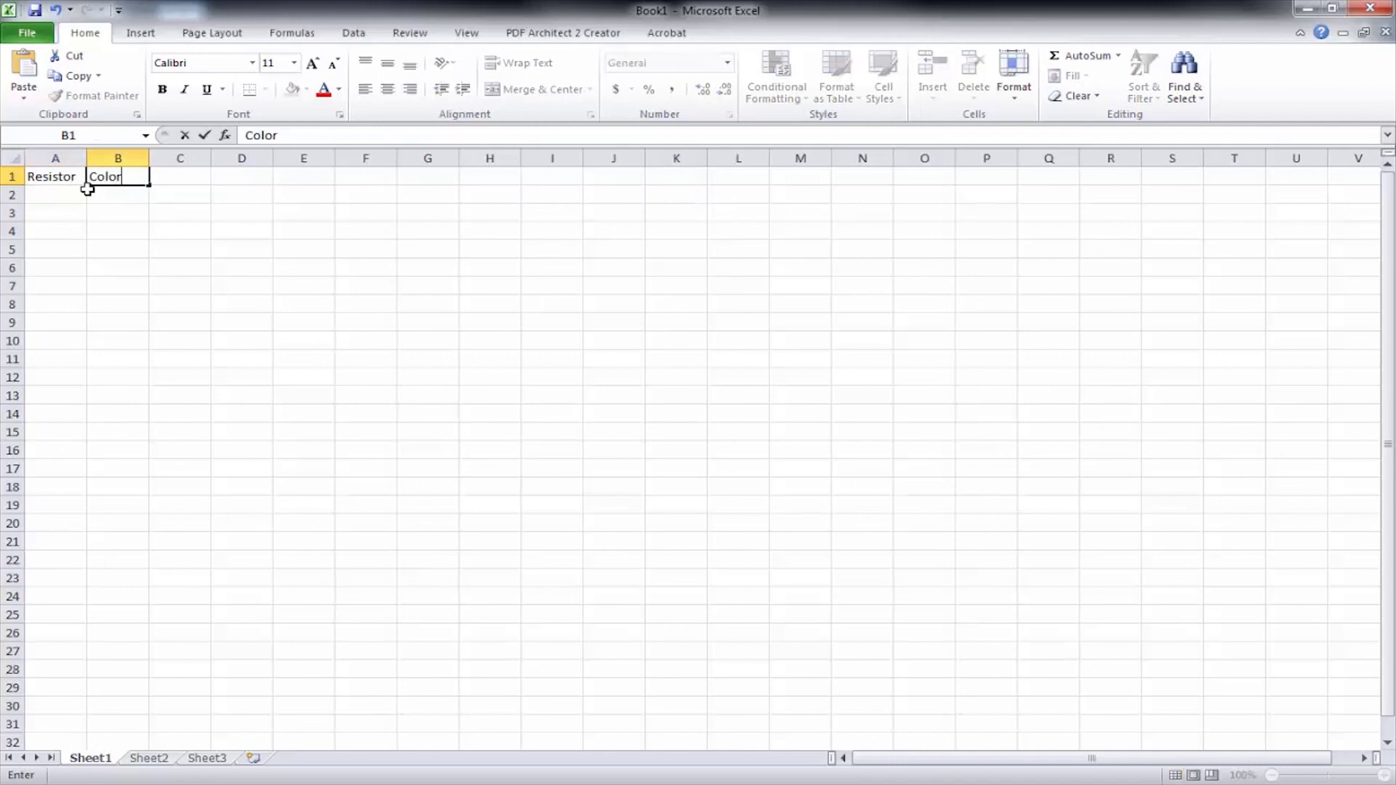
{"action": "type", "text": " Code"}
{"action": "key", "text": "Tab"}
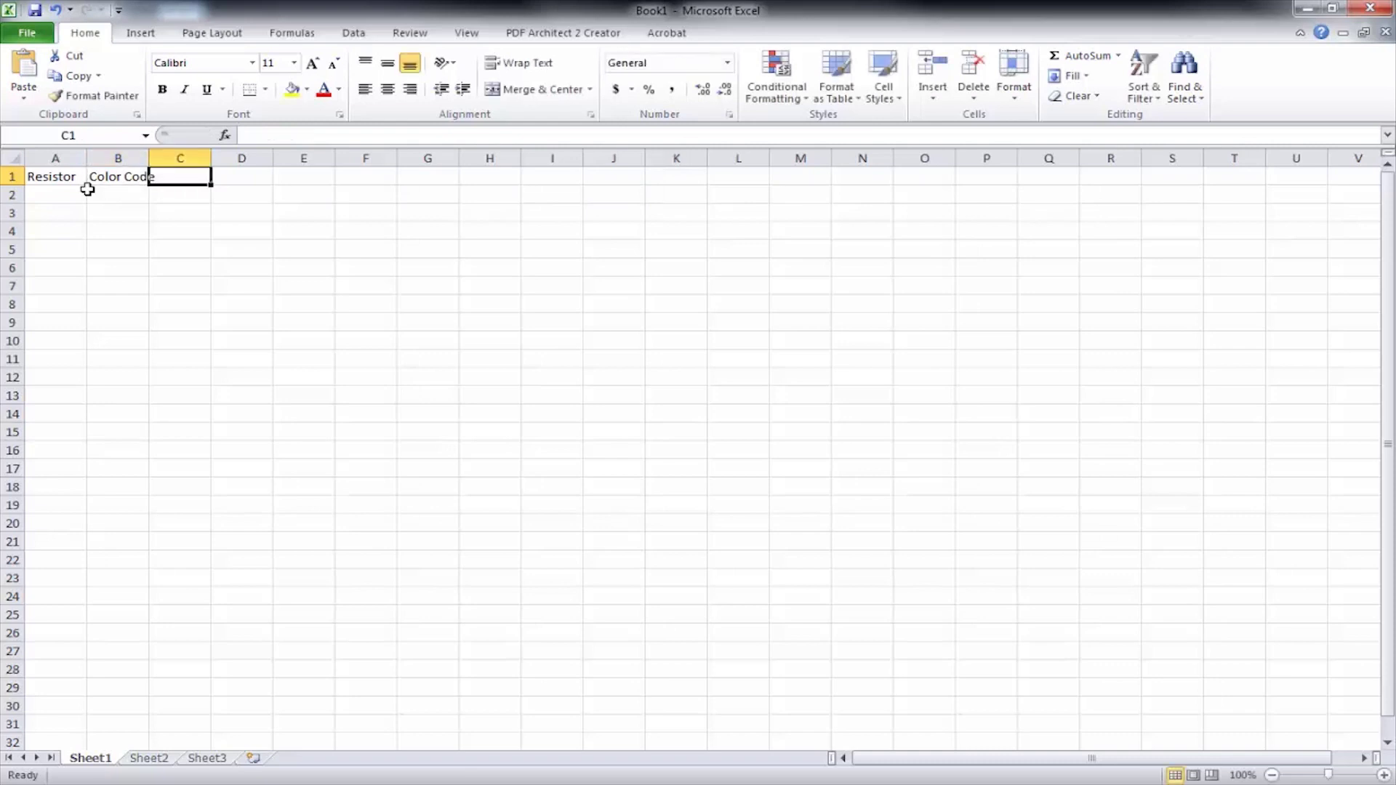
{"action": "type", "text": "Nom"}
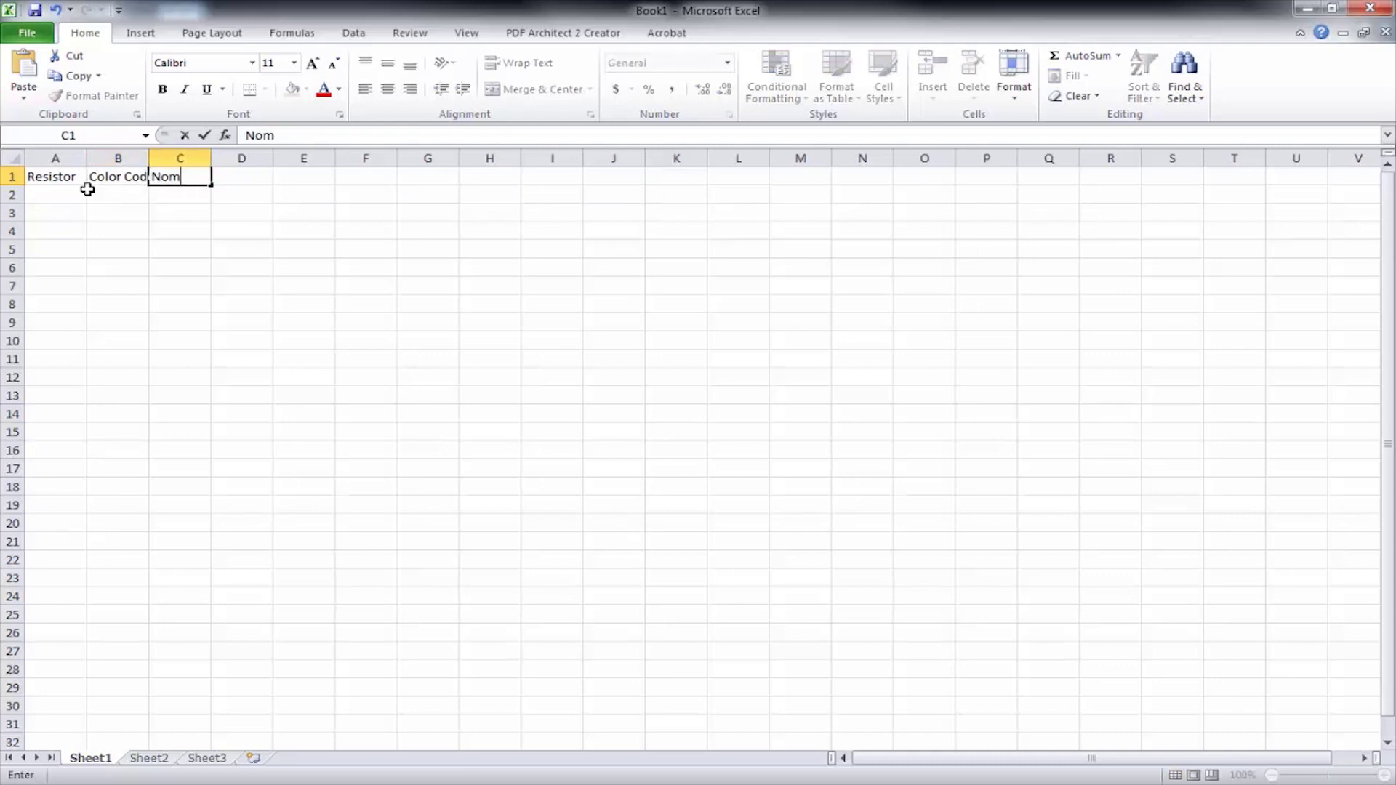
{"action": "type", "text": "inal Resist"}
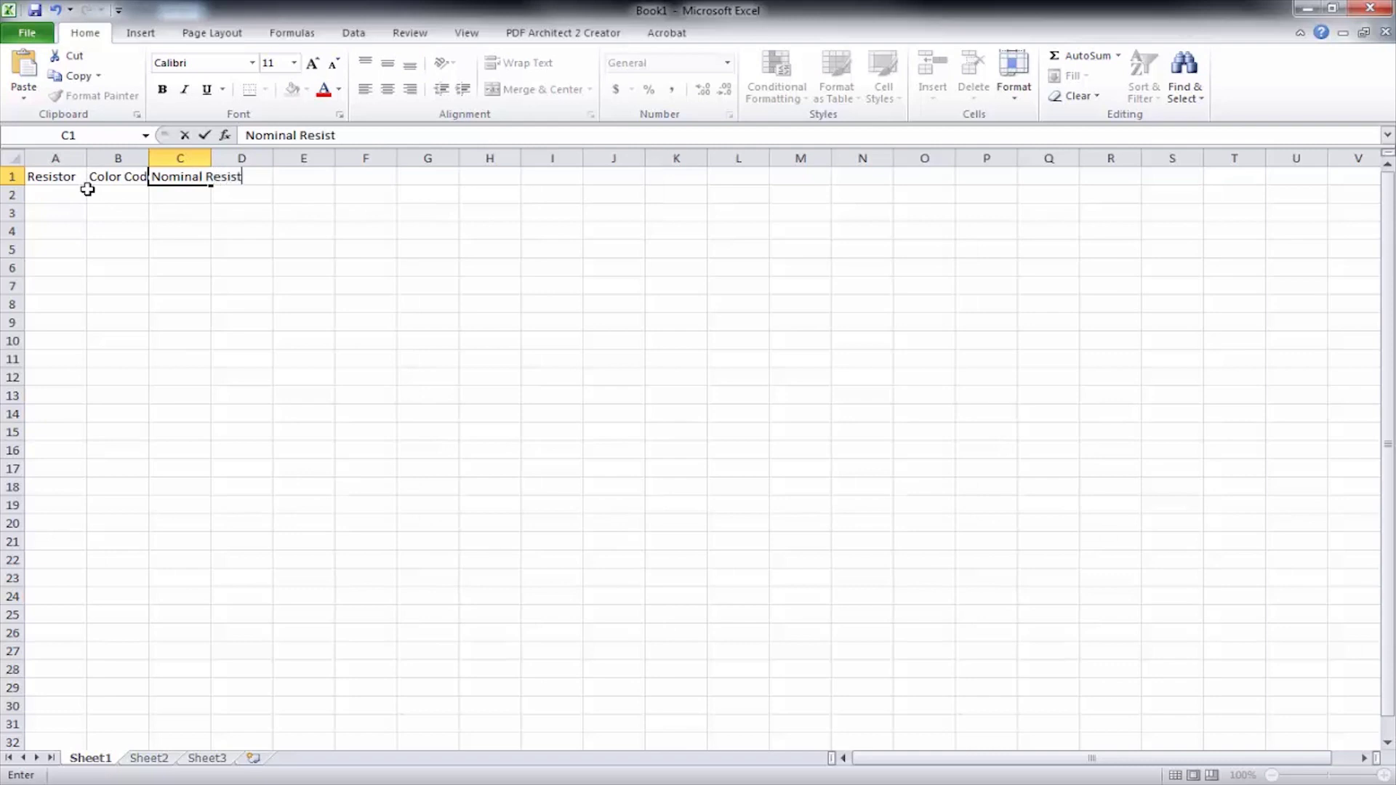
{"action": "type", "text": "ance"}
{"action": "type", "text": "("}
Finish C1 as 'Nominal Resistance (Ω)' using the Ω symbol, and add the Tolerance header in D1
{"action": "left_click", "coordinate": [140, 33]}
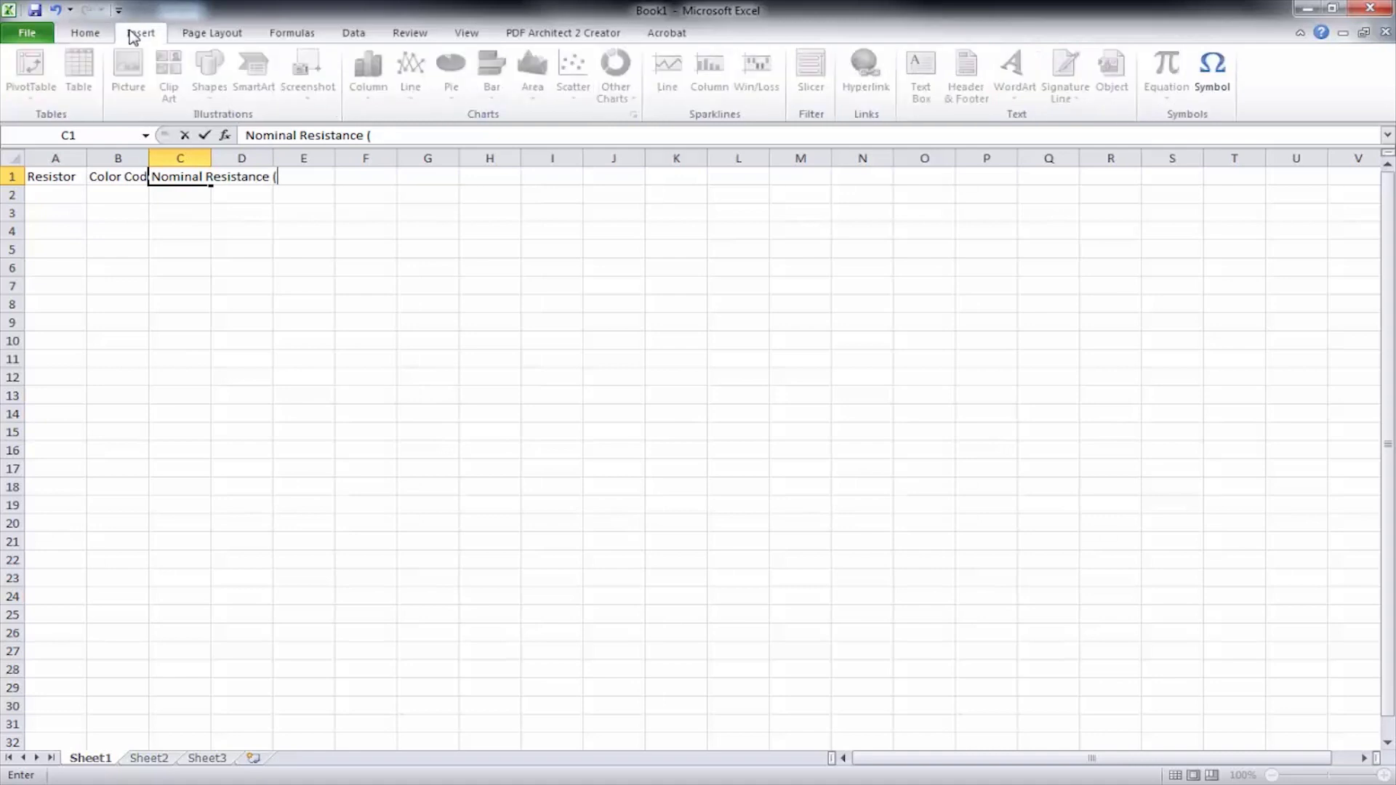
{"action": "left_click", "coordinate": [1212, 75]}
{"action": "left_click", "coordinate": [501, 314]}
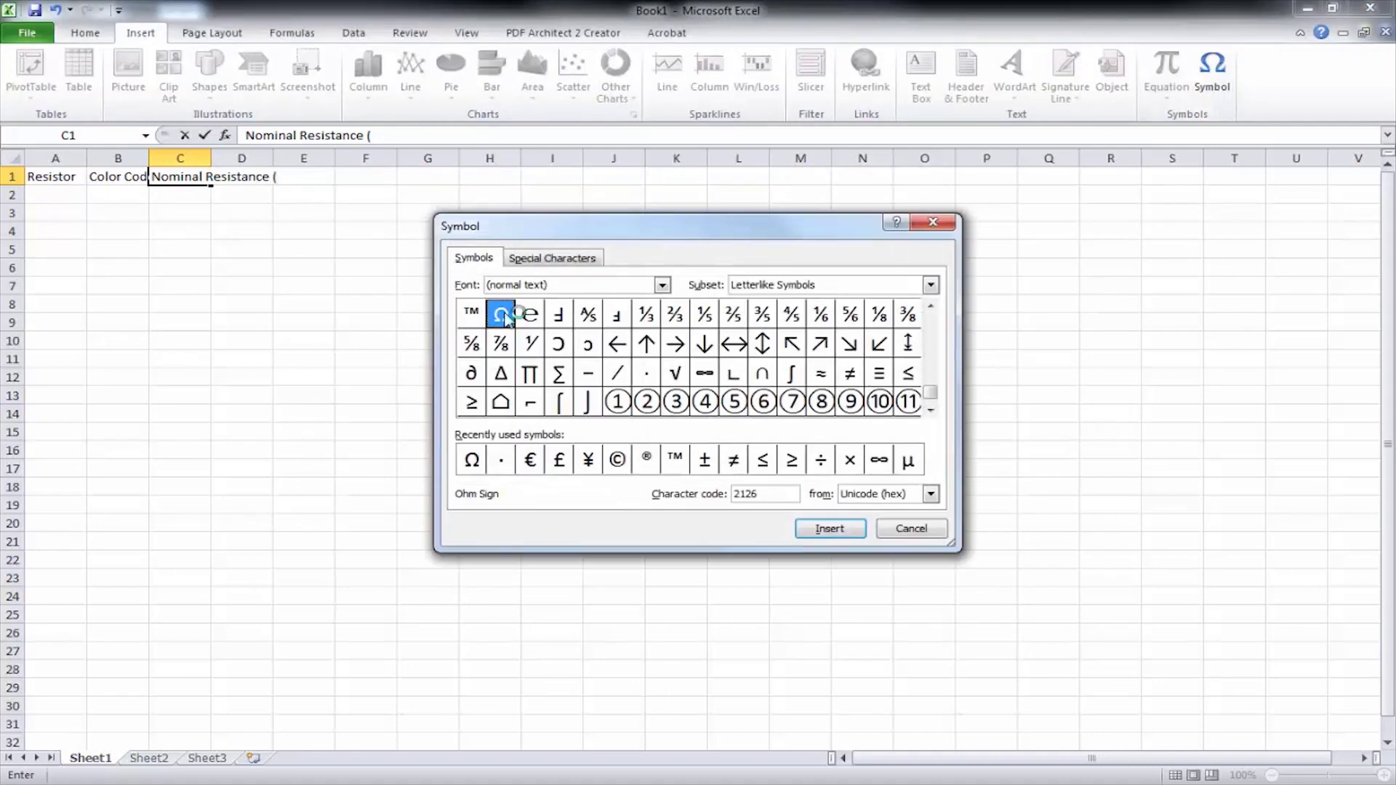
{"action": "left_click", "coordinate": [799, 529]}
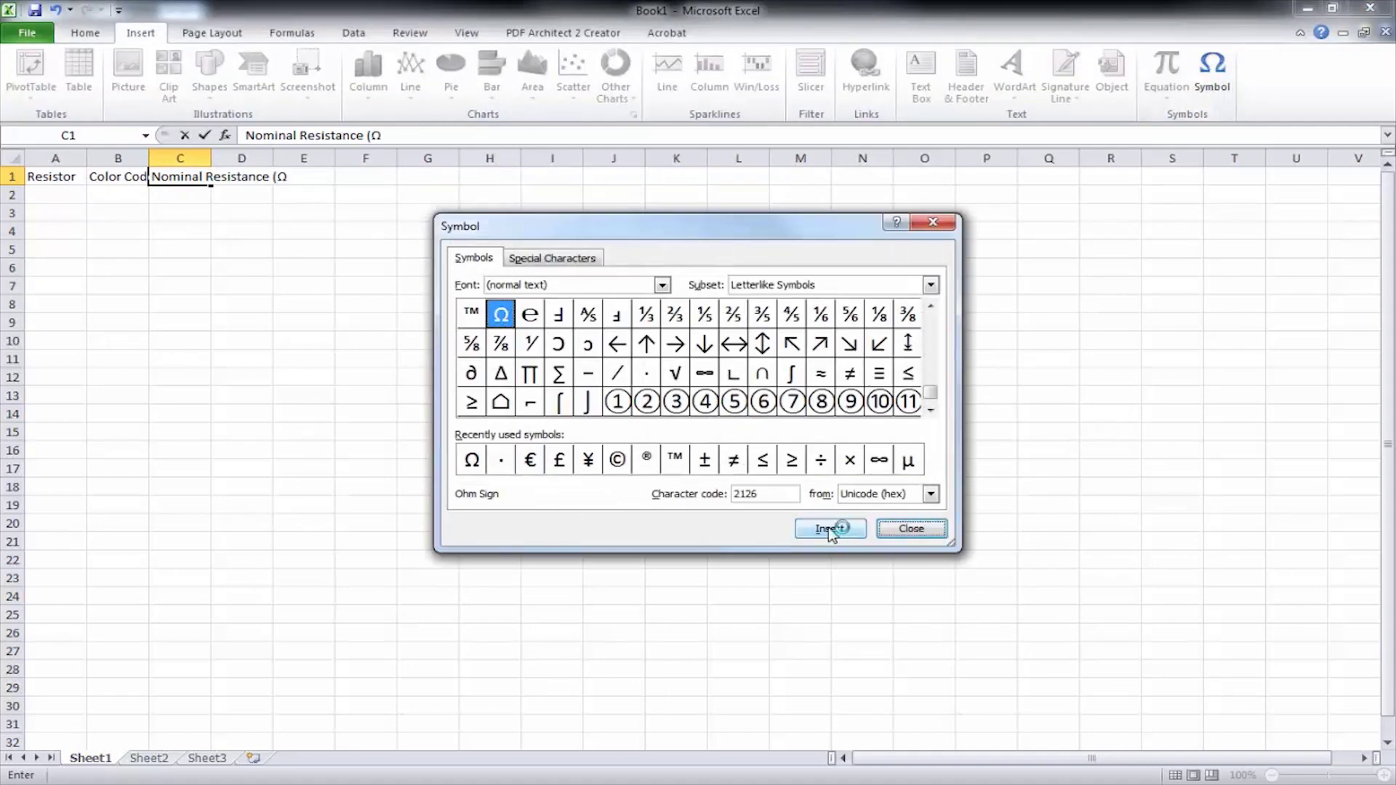
{"action": "left_click", "coordinate": [912, 528]}
{"action": "type", "text": ")"}
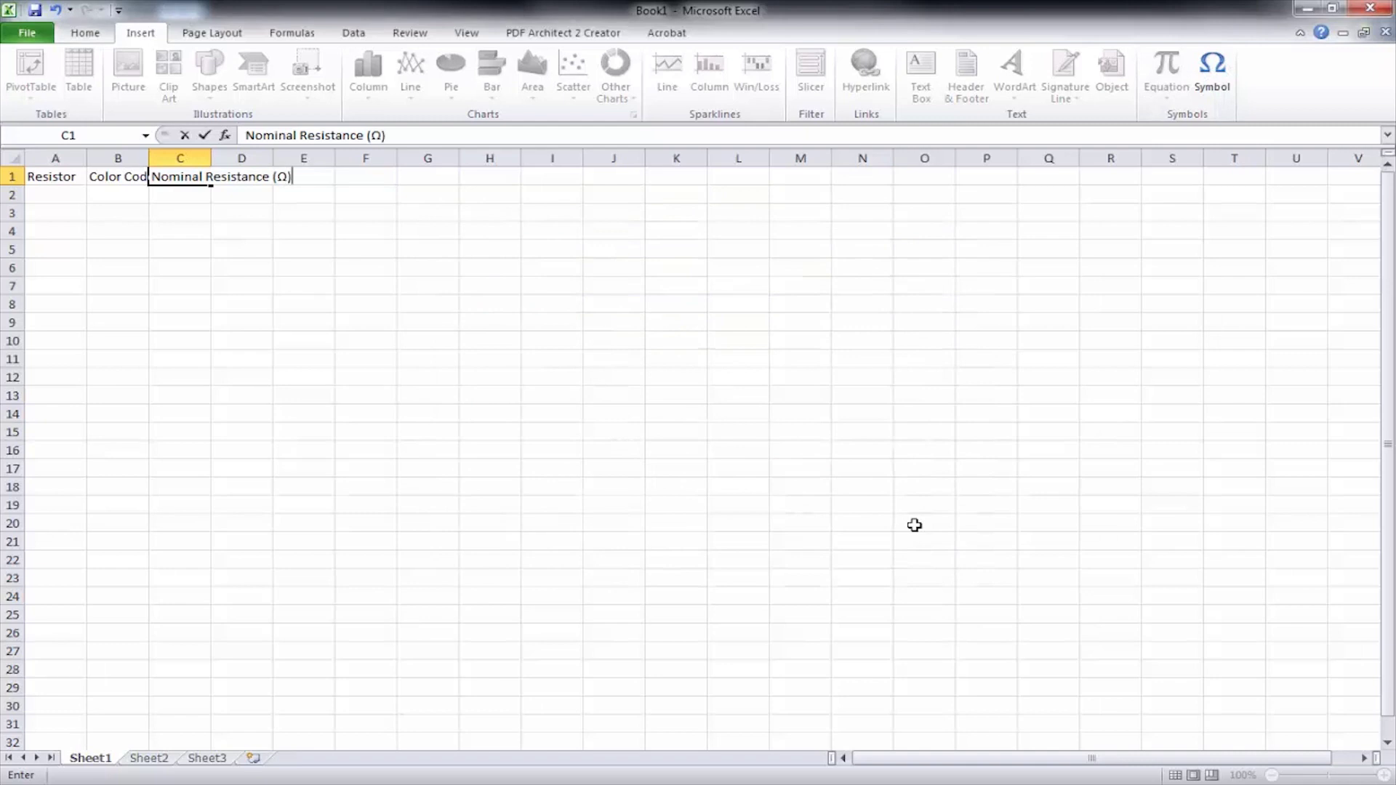
{"action": "key", "text": "Tab"}
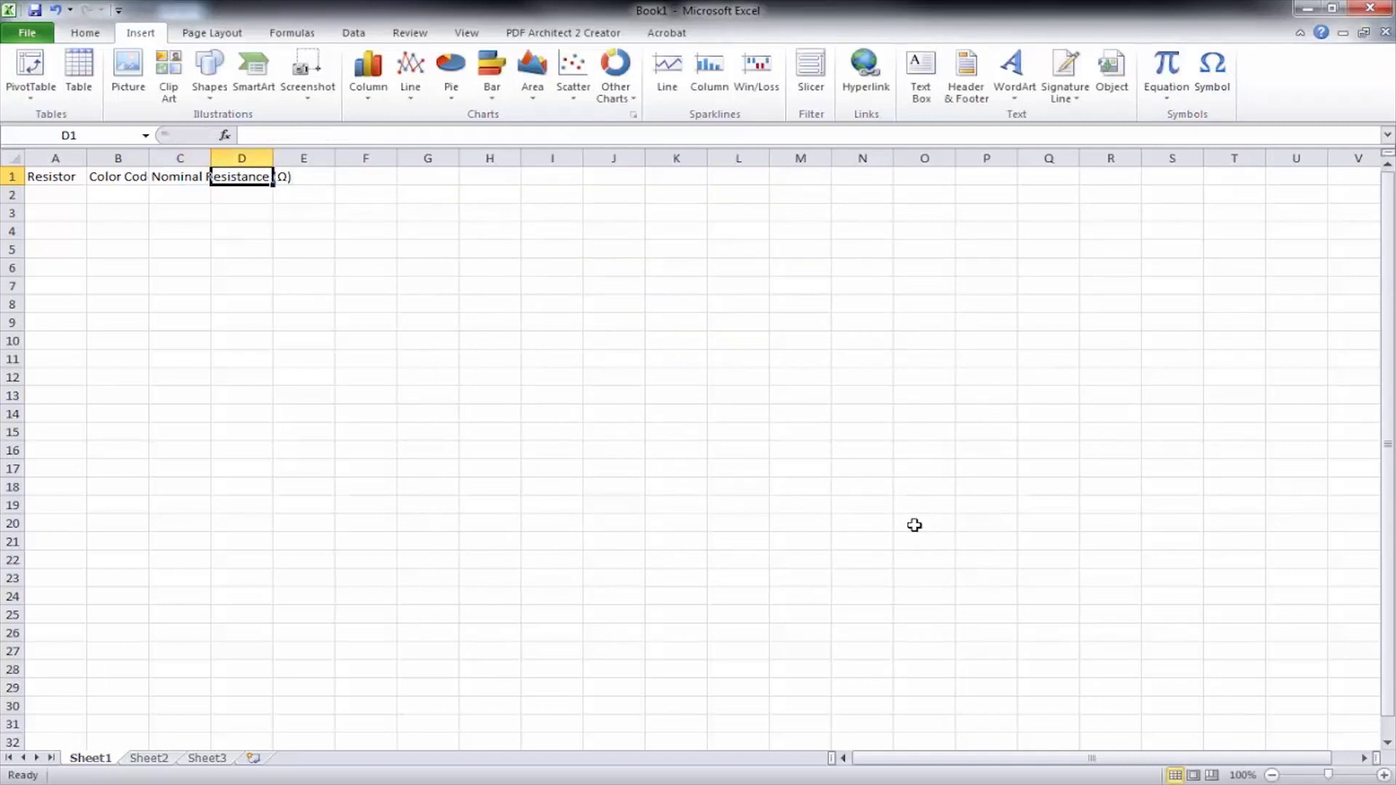
{"action": "type", "text": "Tolerance"}
{"action": "key", "text": "Tab"}
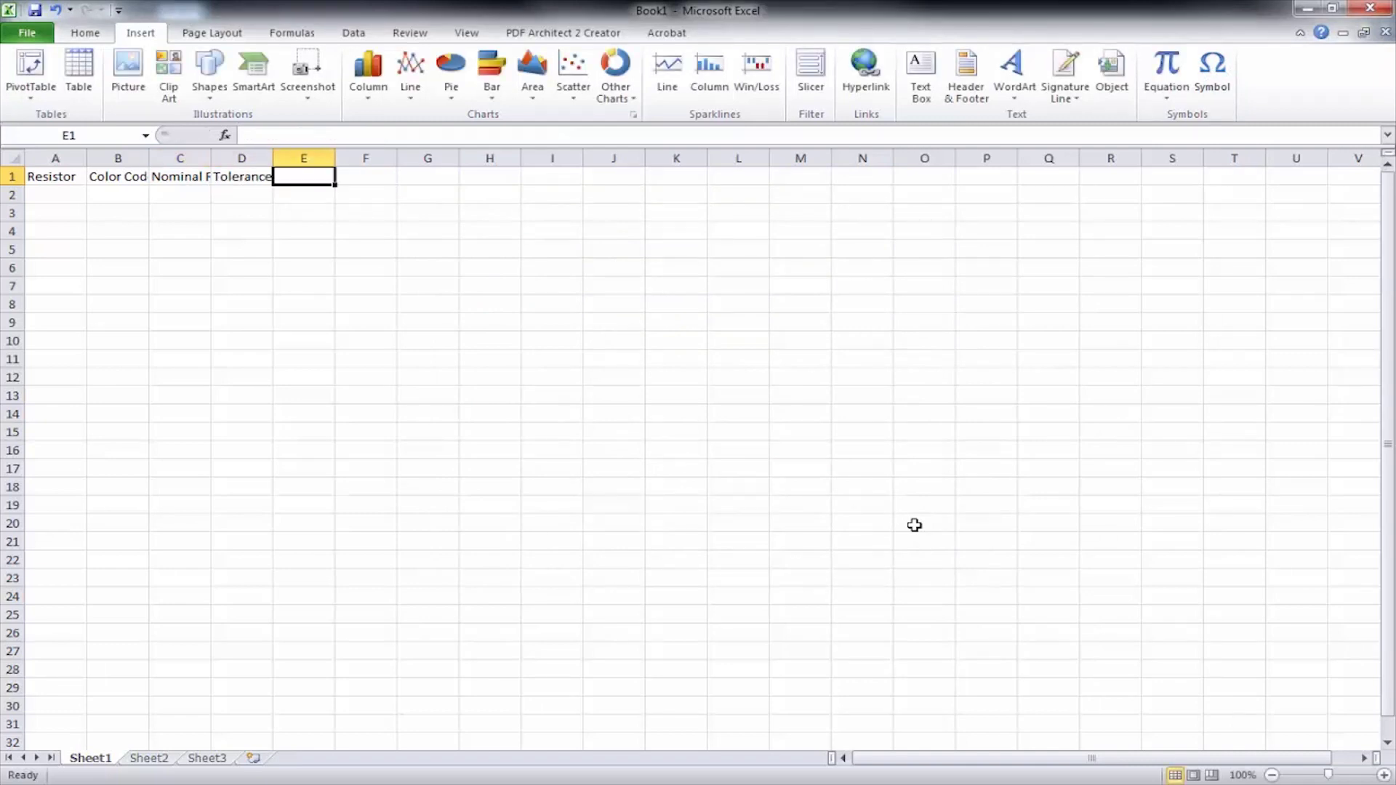
Add the headers 'Lower bound (Ω)' in E1 and 'Upper bound (Ω)' in F1 with the ohm symbol
{"action": "type", "text": "Lower bound ("}
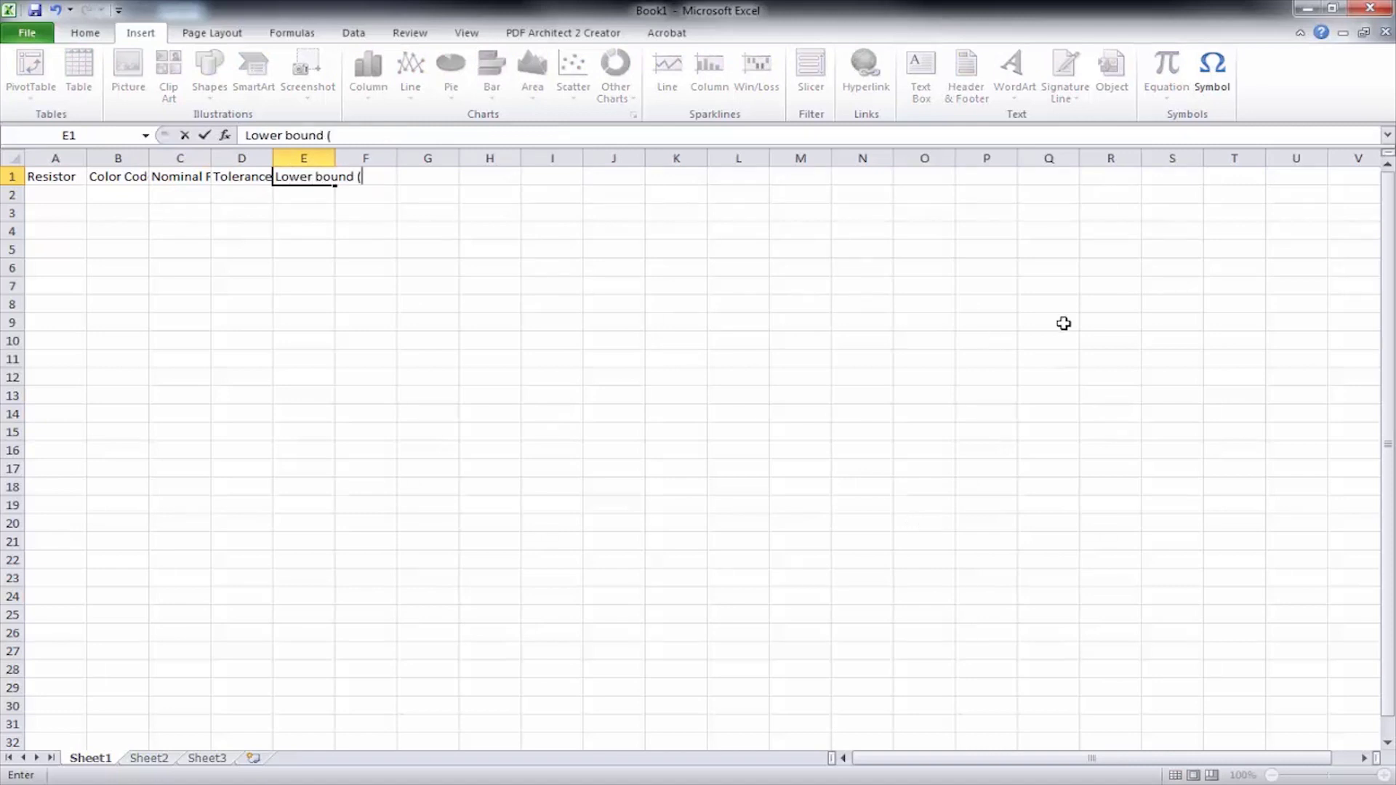
{"action": "left_click", "coordinate": [1212, 73]}
{"action": "left_click", "coordinate": [829, 526]}
{"action": "left_click", "coordinate": [918, 525]}
{"action": "type", "text": ")"}
{"action": "key", "text": "Tab"}
{"action": "type", "text": "U"}
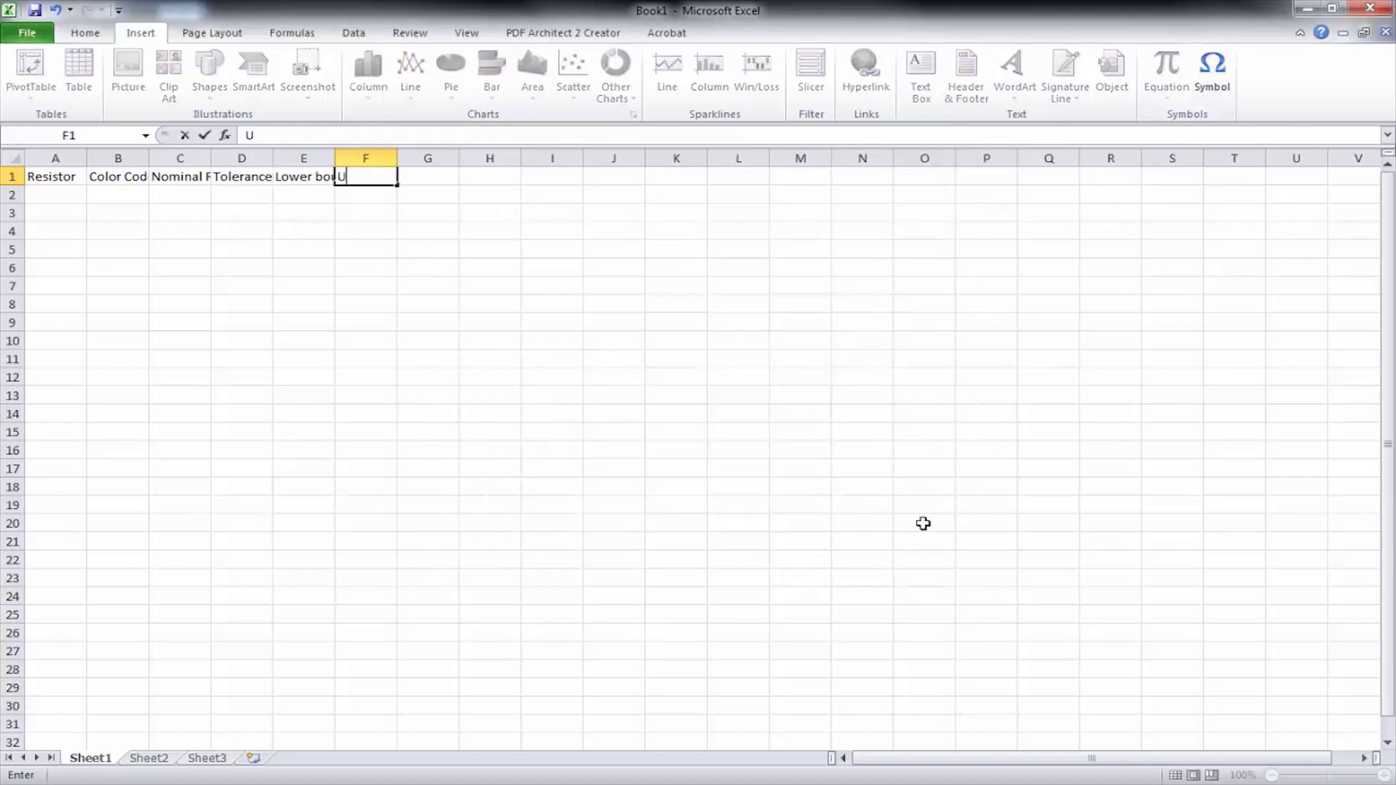
{"action": "type", "text": "pper bound"}
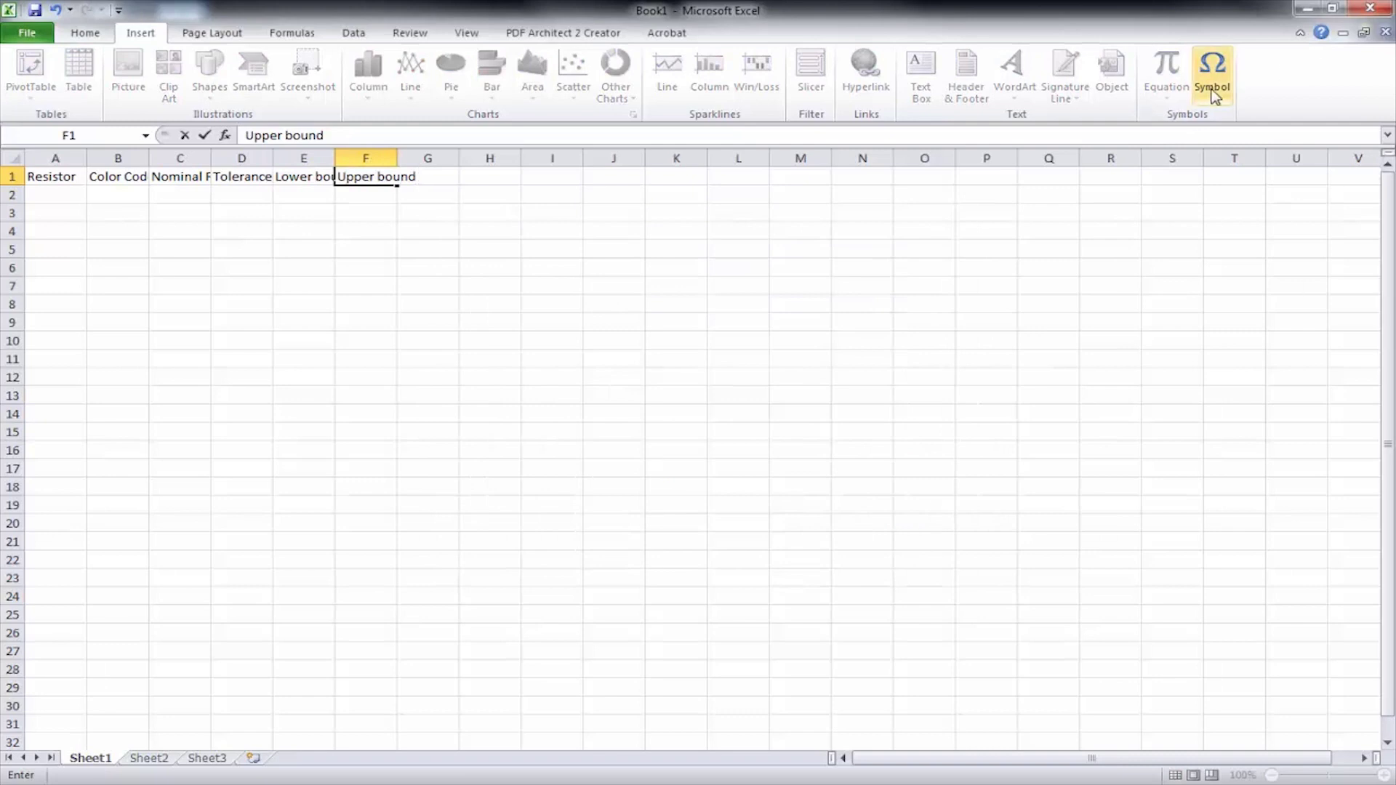
{"action": "type", "text": " ("}
{"action": "left_click", "coordinate": [1212, 73]}
{"action": "left_click", "coordinate": [829, 529]}
{"action": "left_click", "coordinate": [914, 529]}
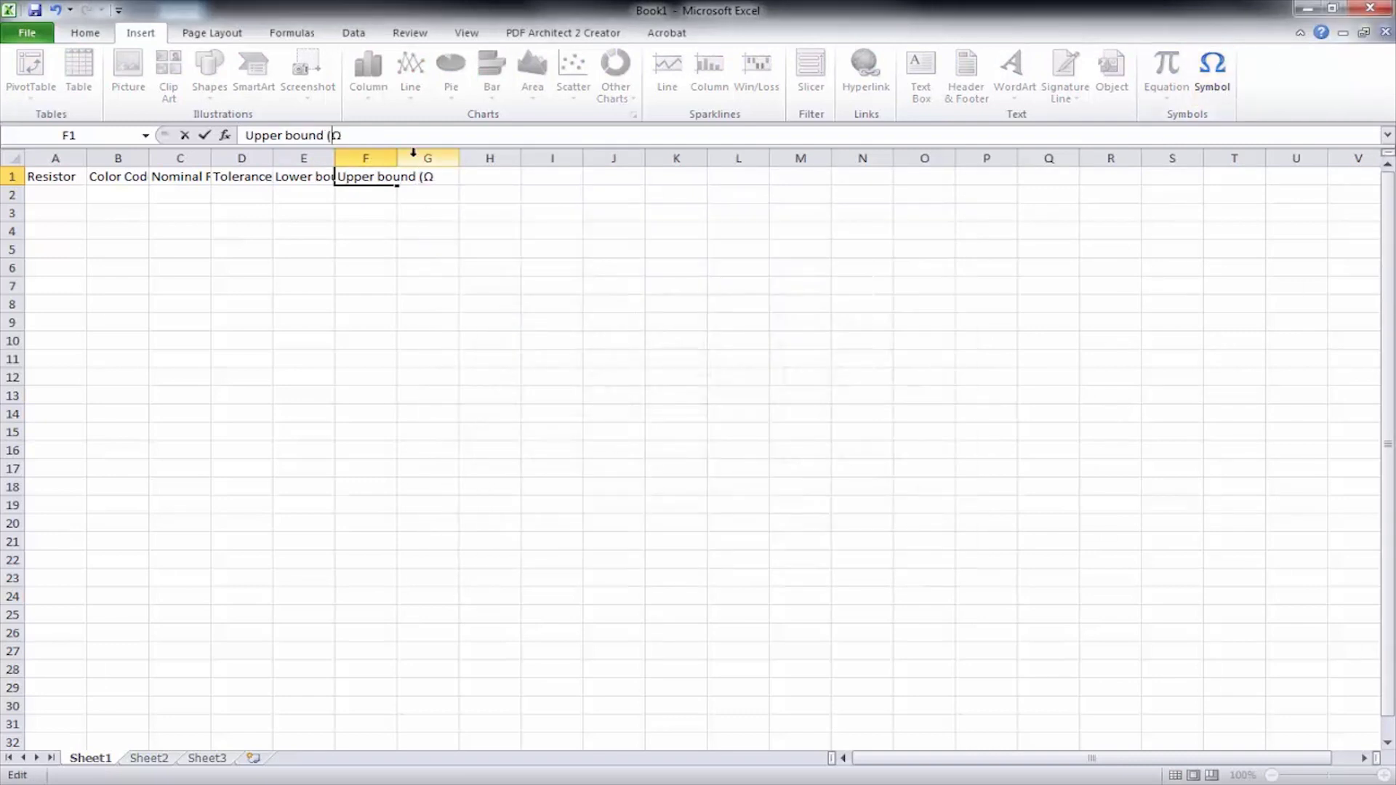
{"action": "type", "text": ")"}
{"action": "key", "text": "Tab"}
Add the headers 'Measured Resistance (Ω)' in G1 and 'In Tolerance?' in H1
{"action": "type", "text": "Mea"}
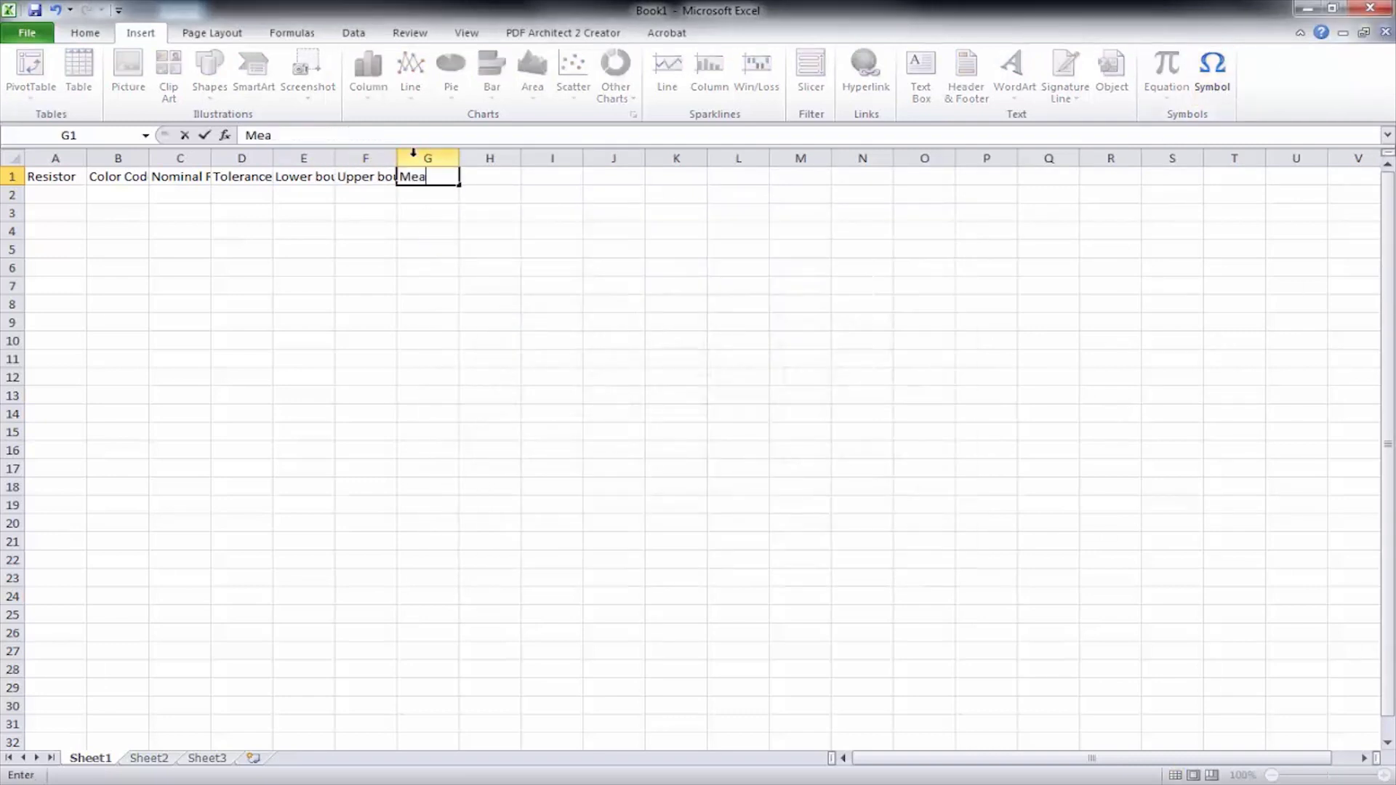
{"action": "type", "text": "sured Resistance"}
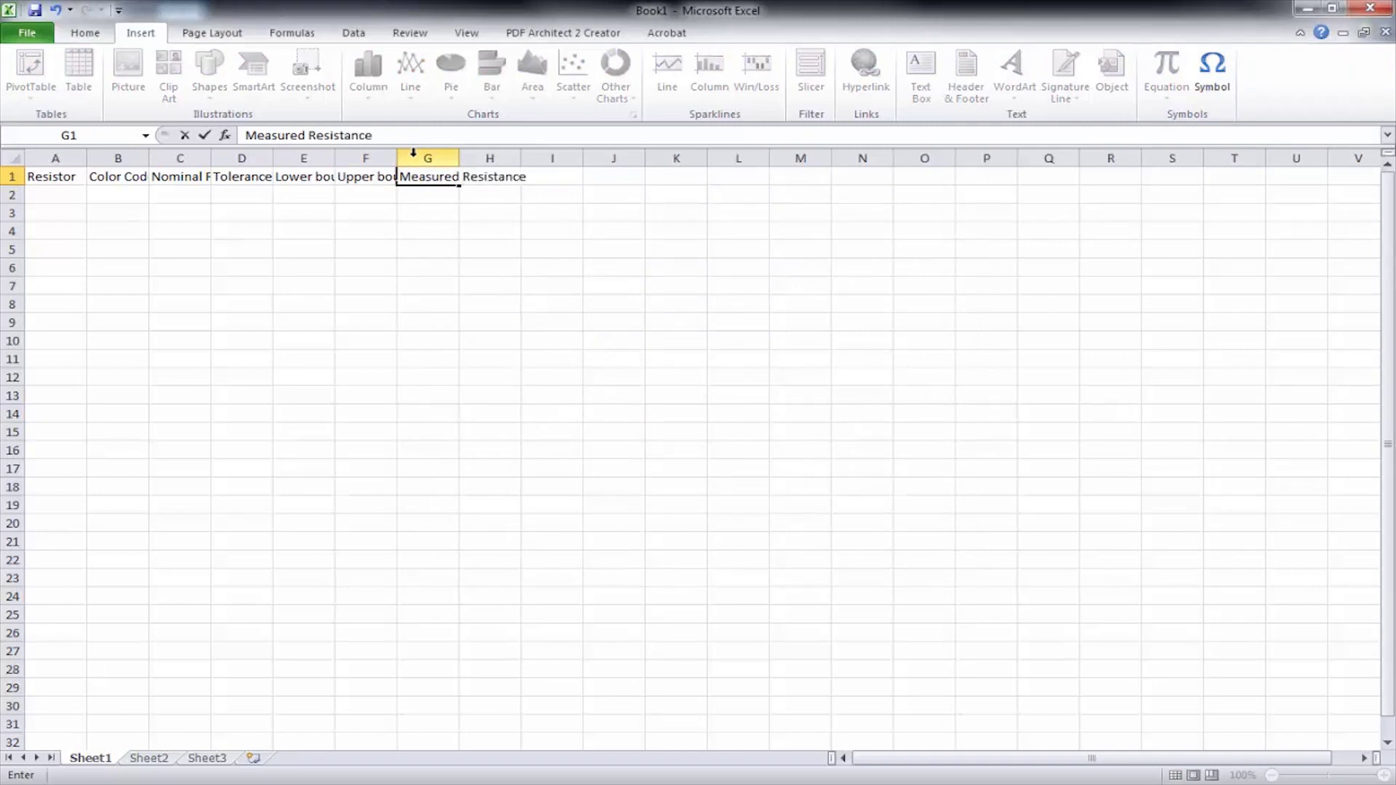
{"action": "type", "text": " ("}
{"action": "left_click", "coordinate": [1212, 73]}
{"action": "left_click", "coordinate": [826, 528]}
{"action": "left_click", "coordinate": [911, 529]}
{"action": "type", "text": ")"}
{"action": "key", "text": "Tab"}
{"action": "type", "text": "In Tolera"}
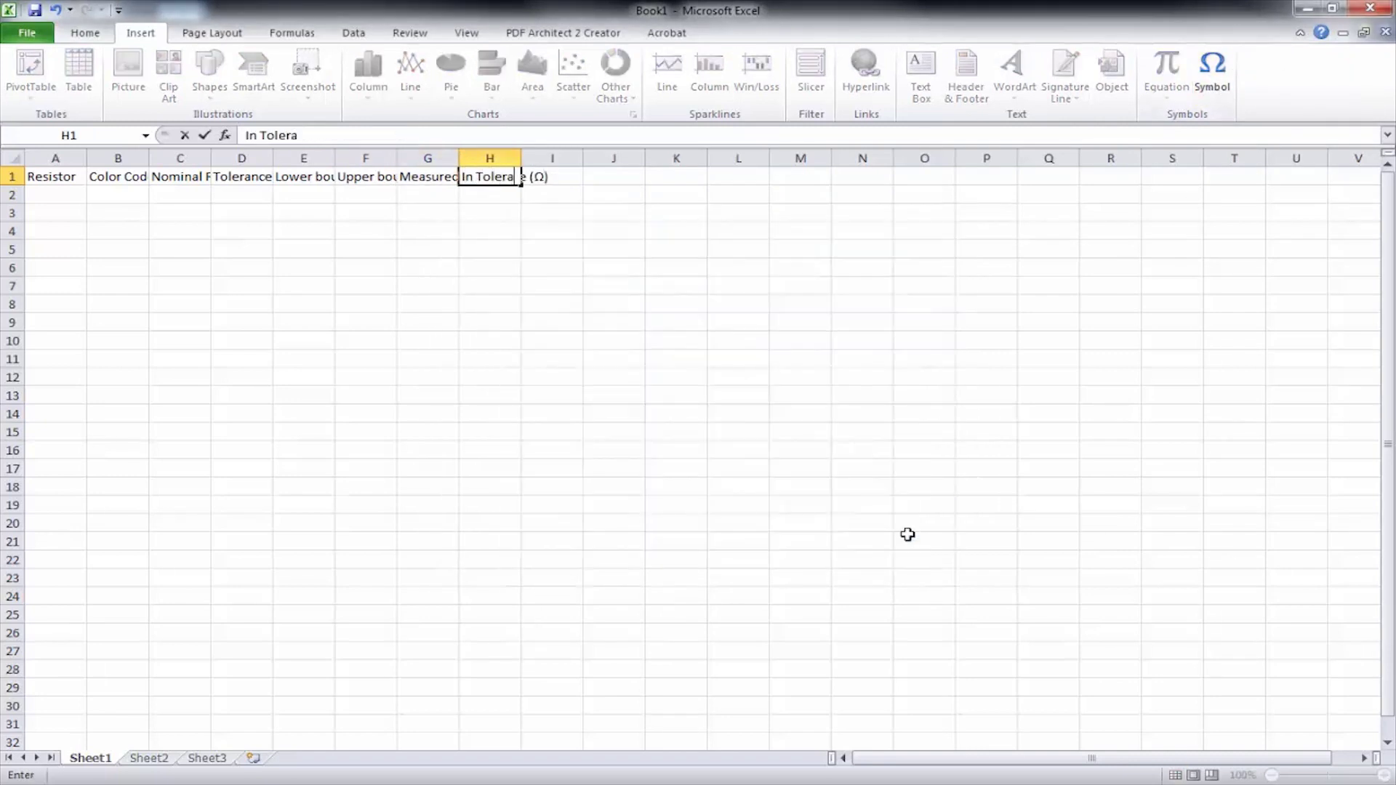
{"action": "type", "text": "nce?"}
{"action": "key", "text": "Return"}
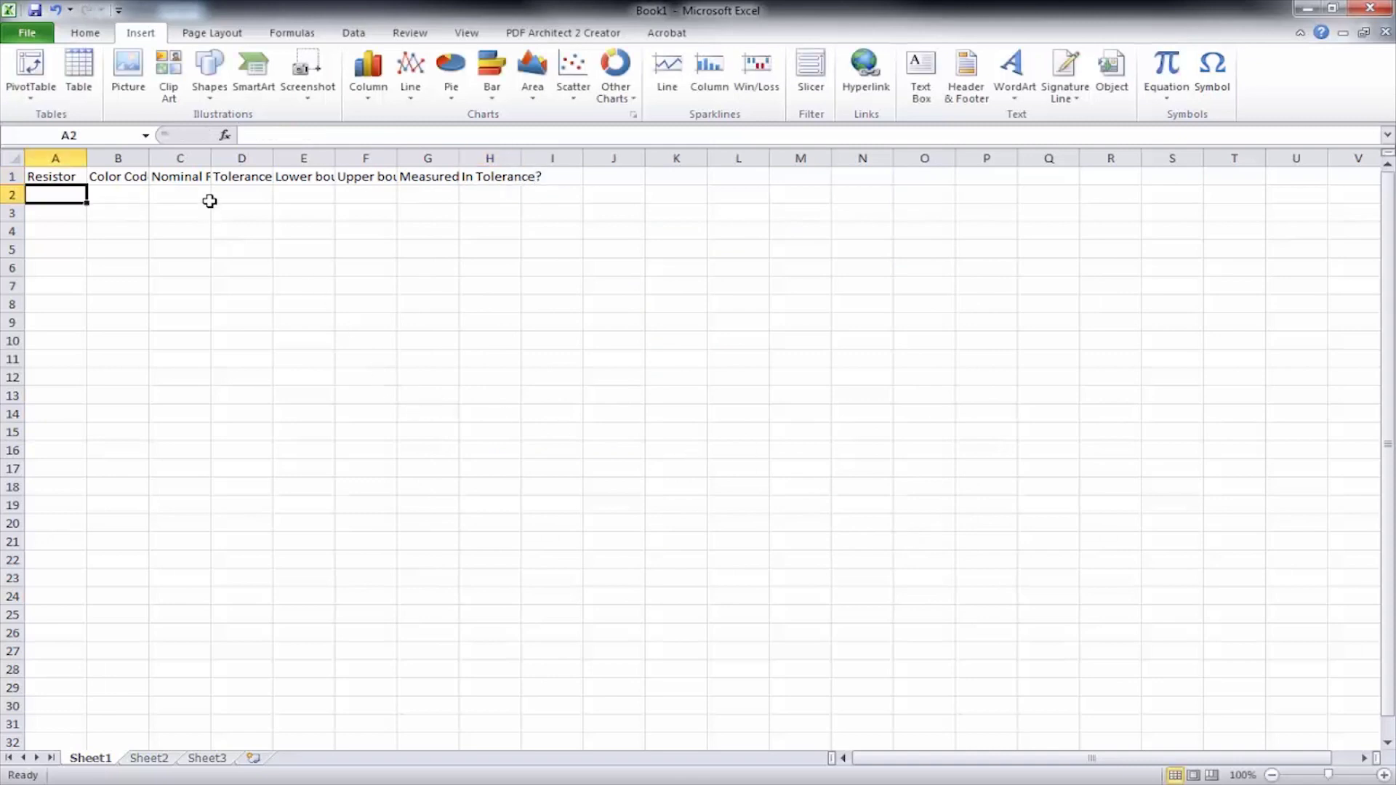
AutoFit columns A through H to their header text, ending at cell A2
{"action": "left_click_drag", "start_coordinate": [49, 153], "coordinate": [514, 156]}
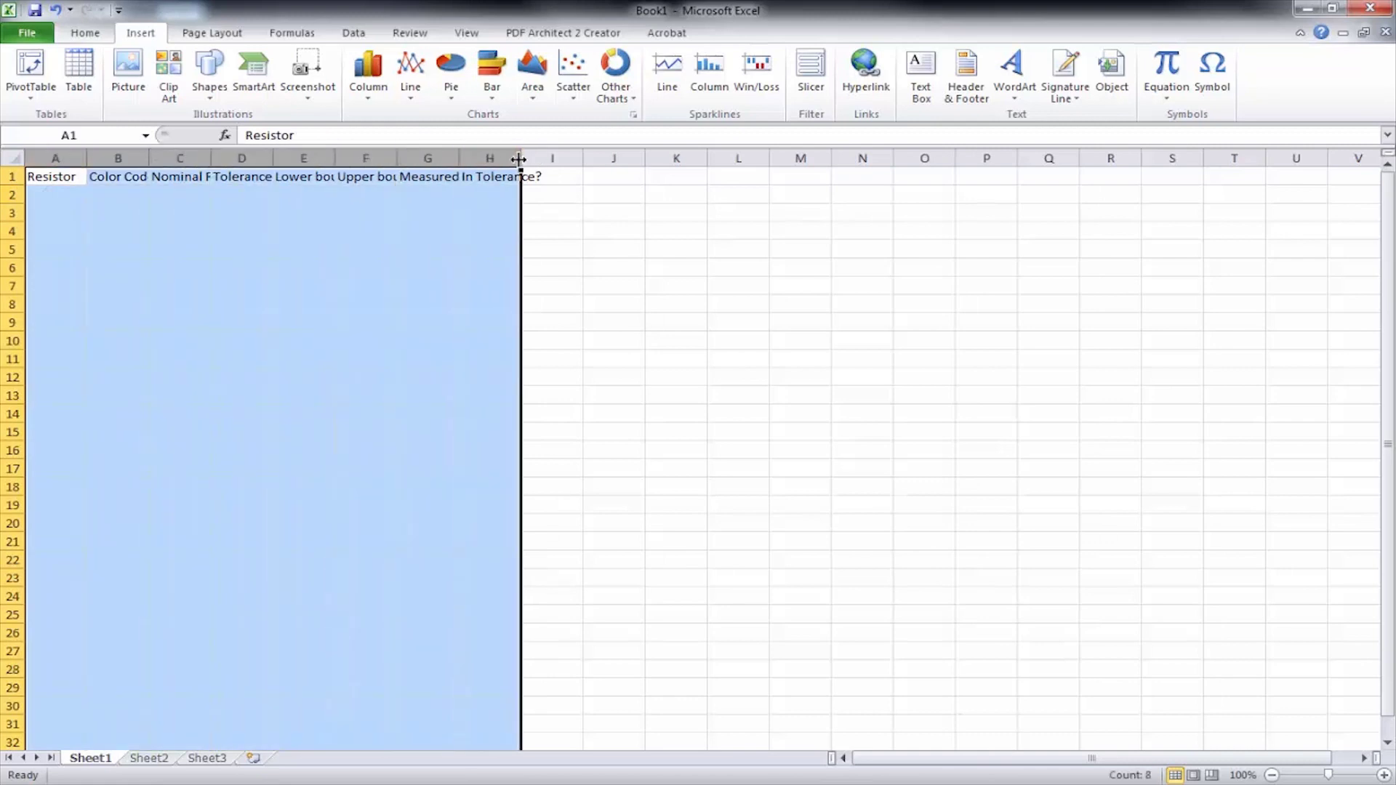
{"action": "double_click", "coordinate": [520, 156]}
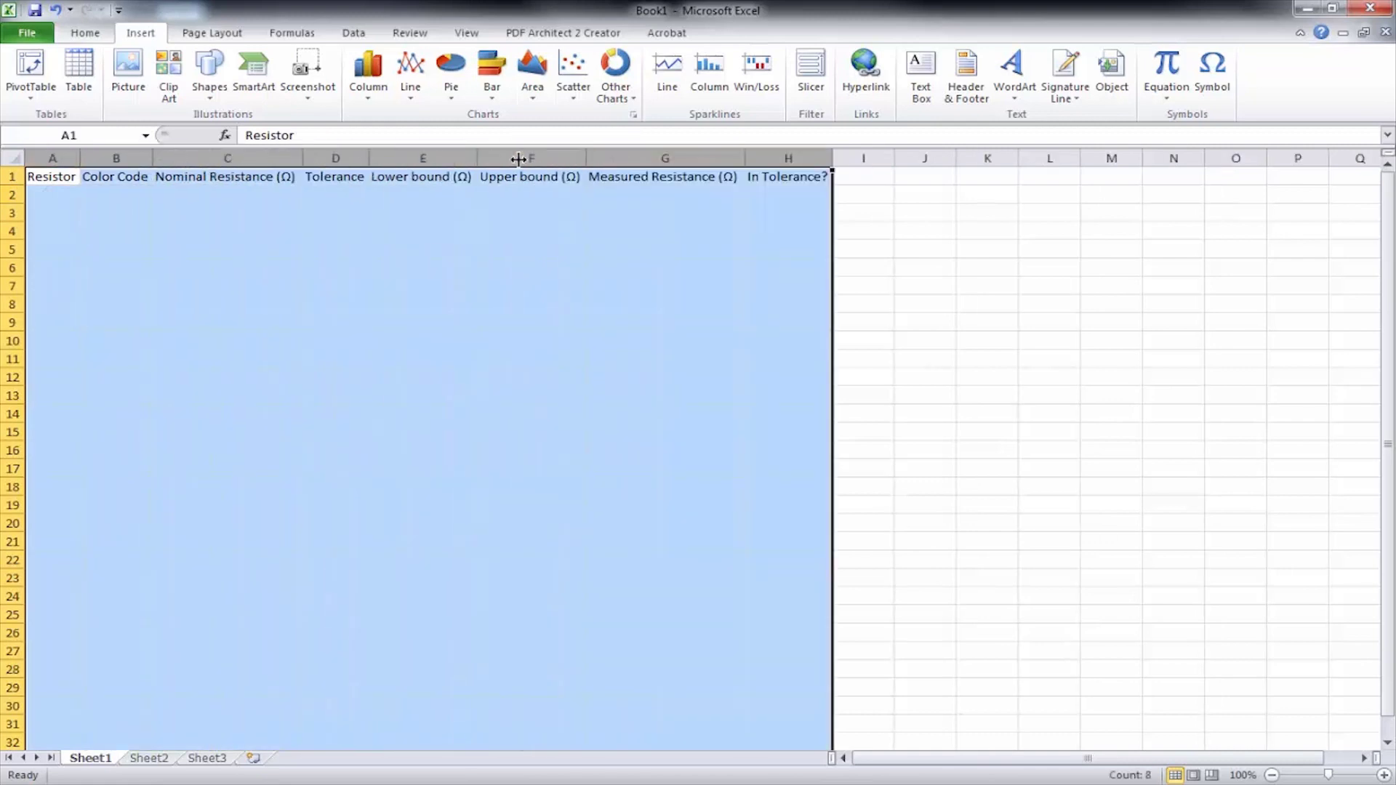
{"action": "left_click", "coordinate": [58, 196]}
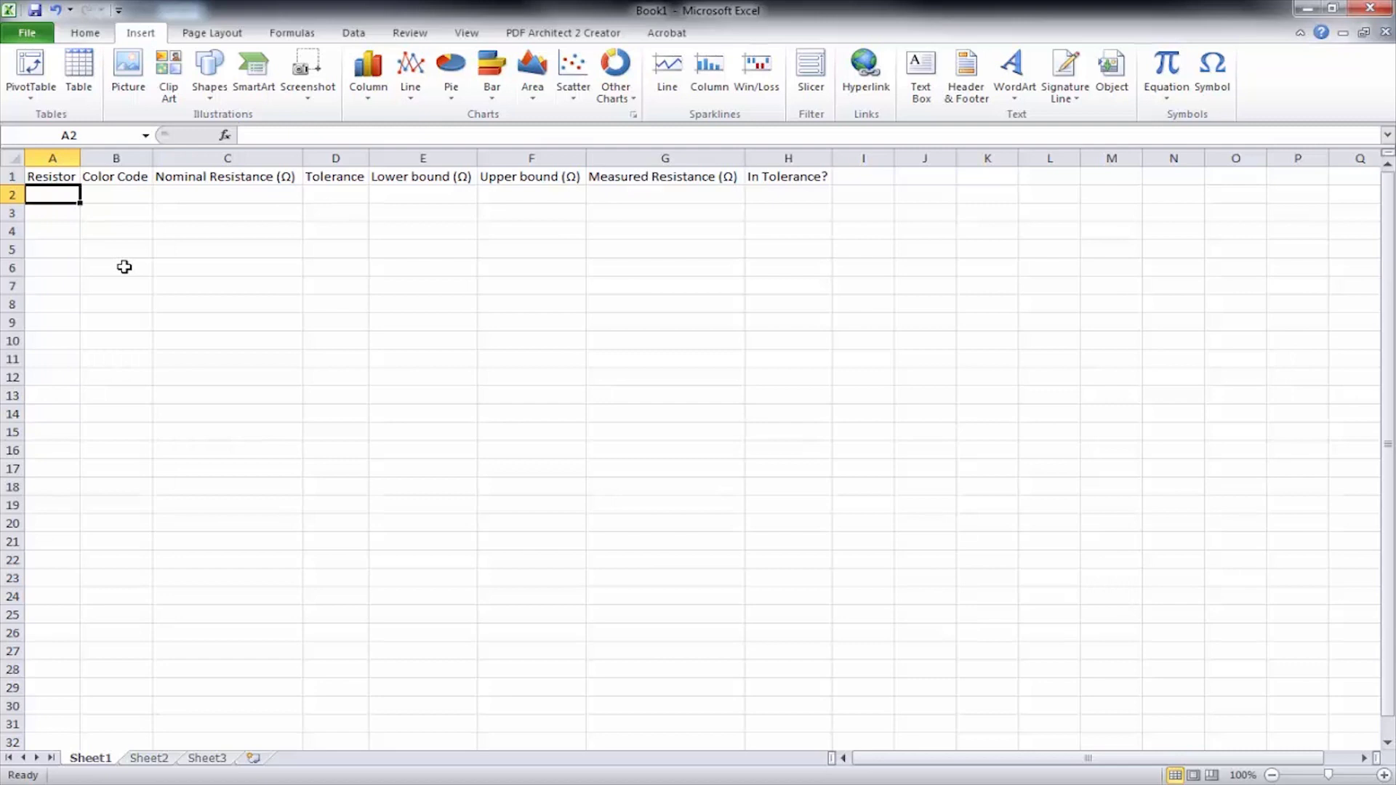
Enter R1 in A2 with the 1 formatted as a subscript
{"action": "type", "text": "Resistor"}
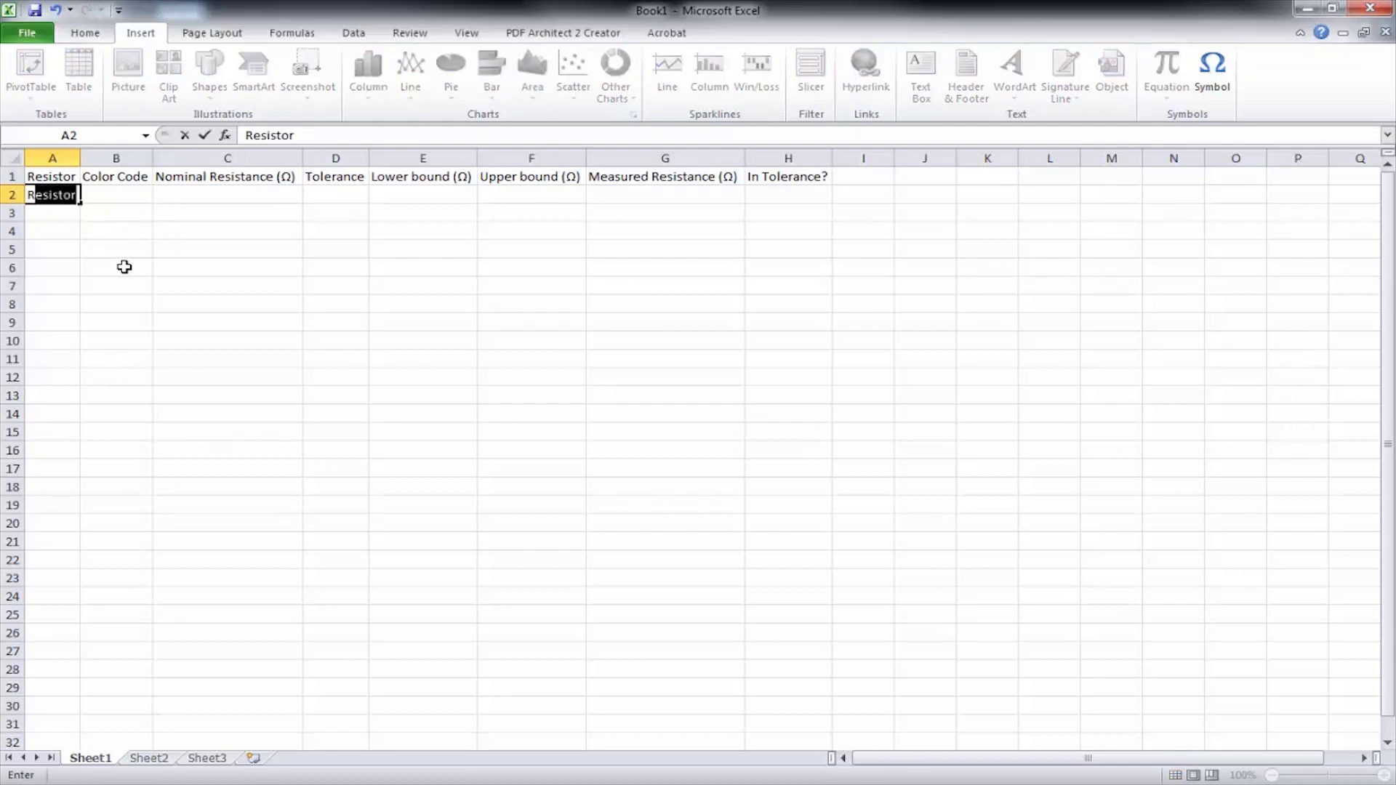
{"action": "left_click", "coordinate": [86, 33]}
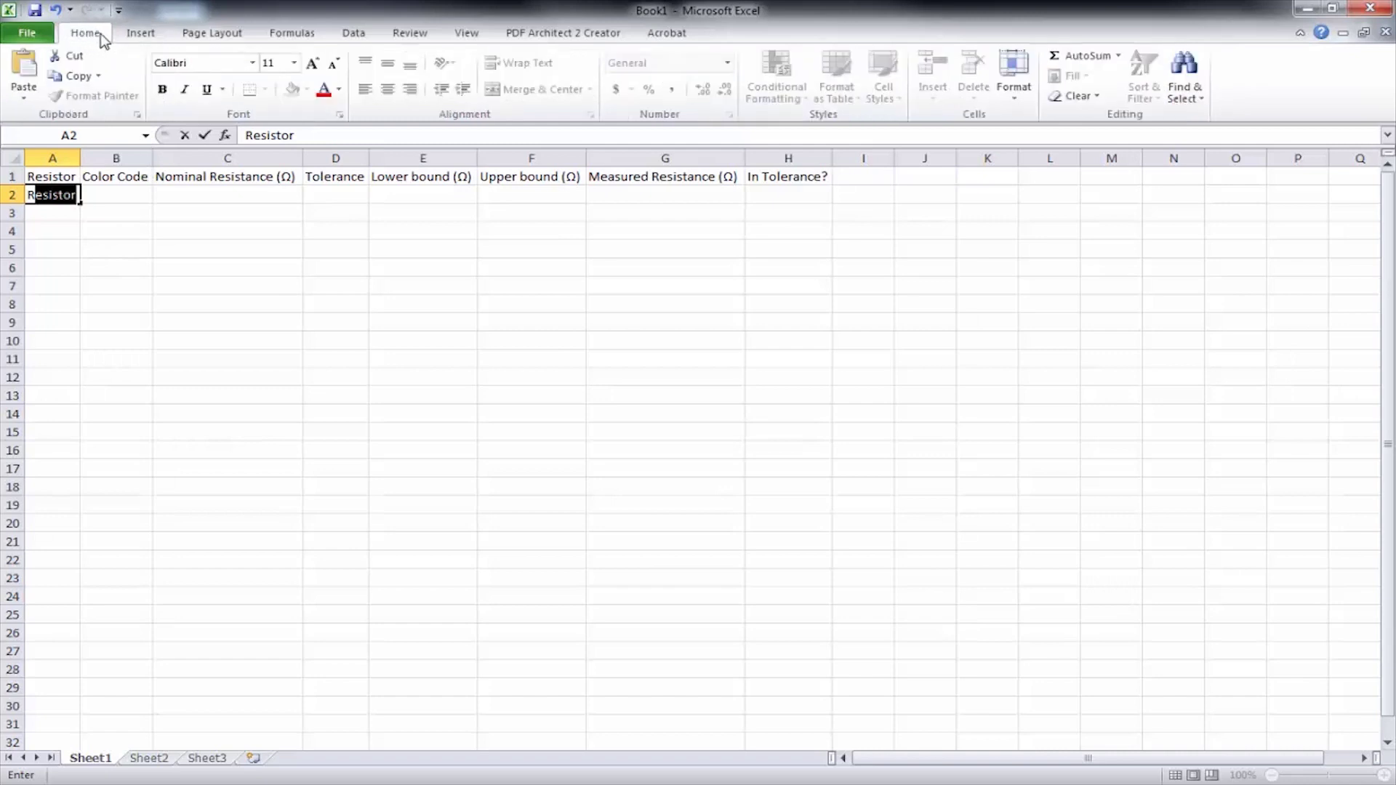
{"action": "type", "text": "1"}
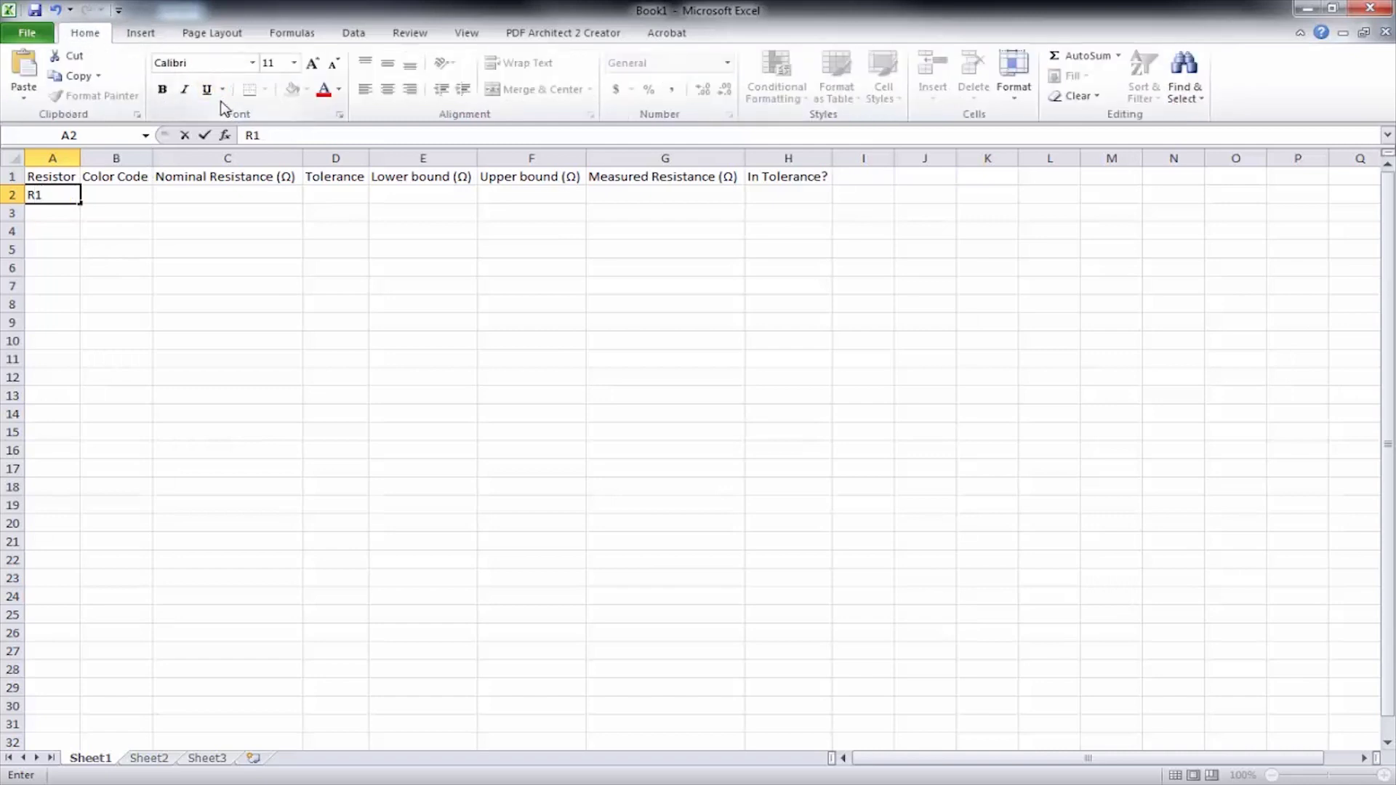
{"action": "key", "text": "ctrl+Return"}
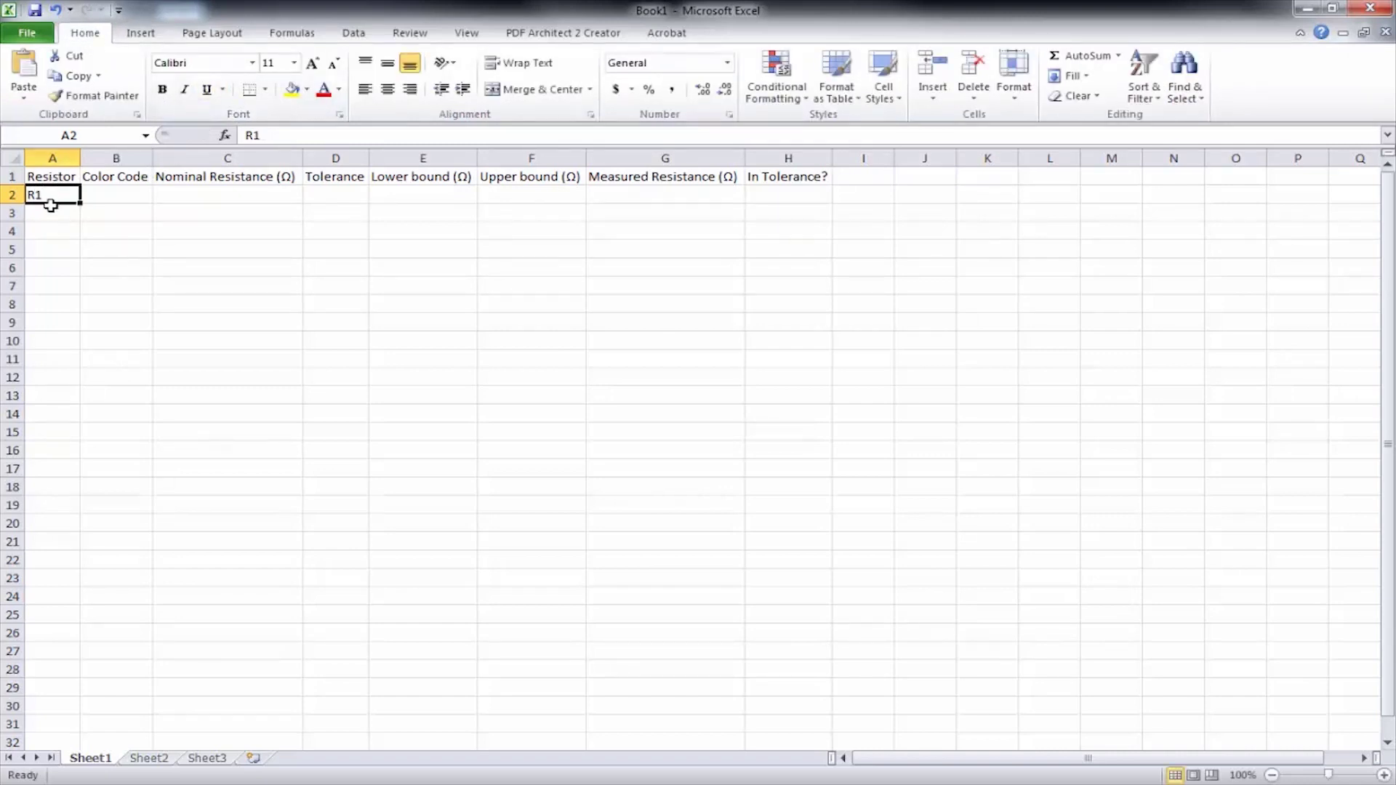
{"action": "left_click_drag", "start_coordinate": [255, 135], "coordinate": [260, 135]}
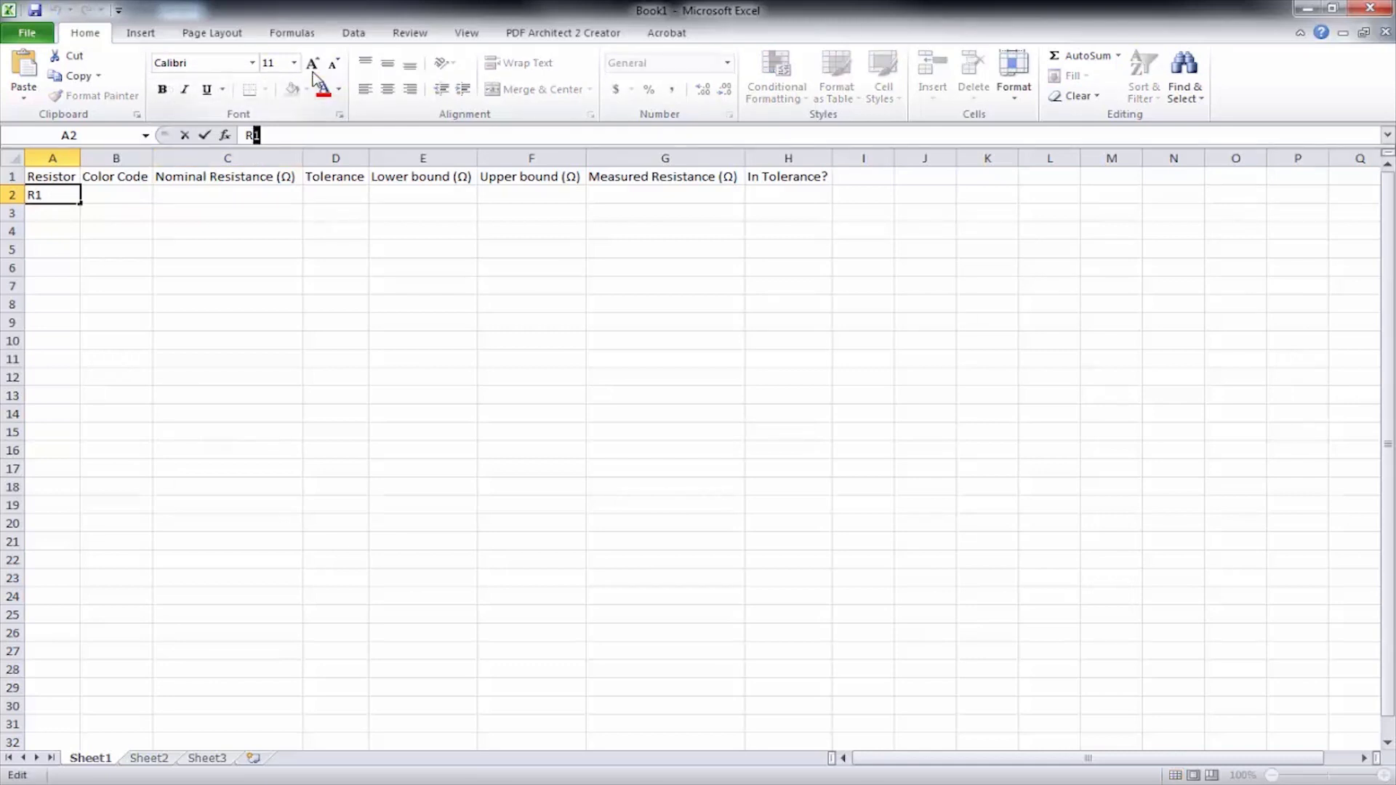
{"action": "left_click", "coordinate": [339, 114]}
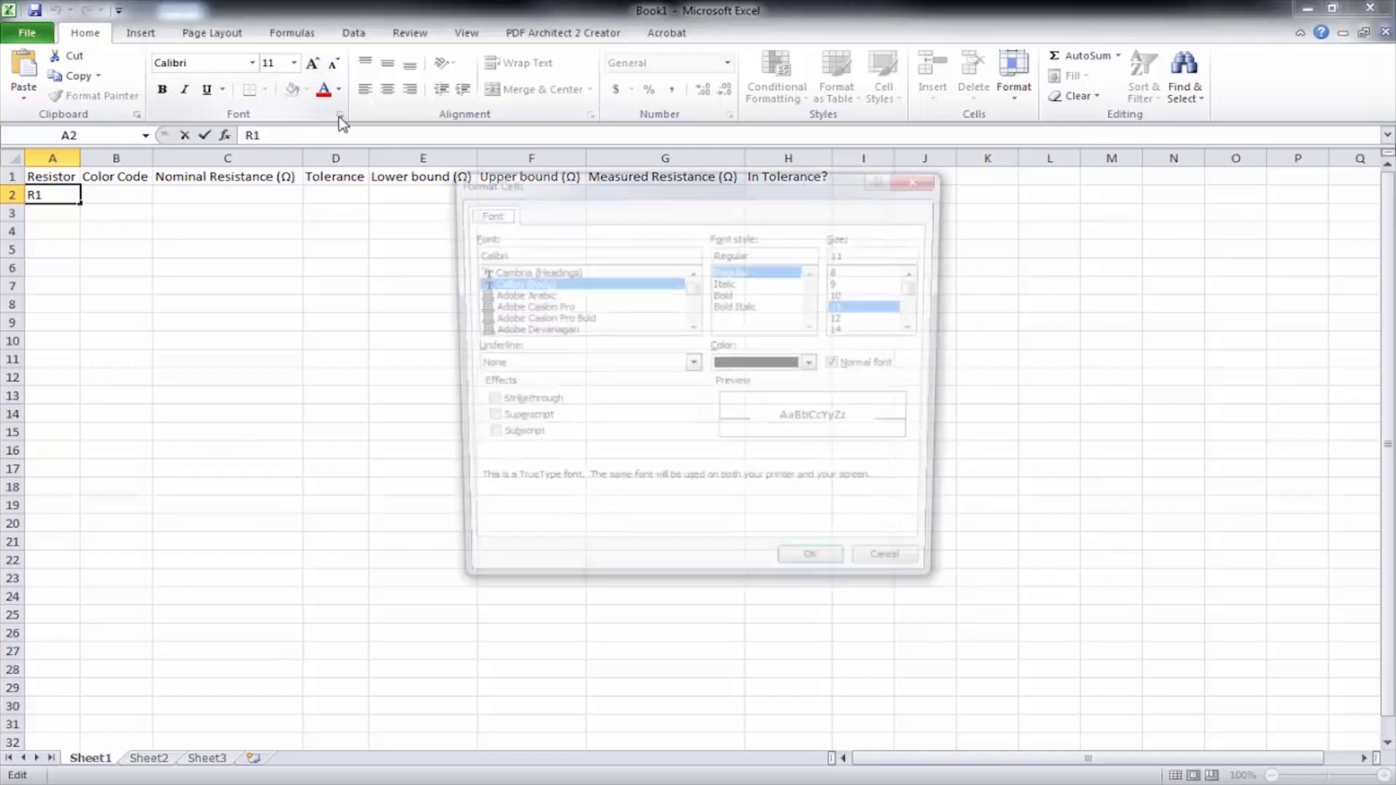
{"action": "left_click", "coordinate": [481, 439]}
{"action": "left_click", "coordinate": [820, 572]}
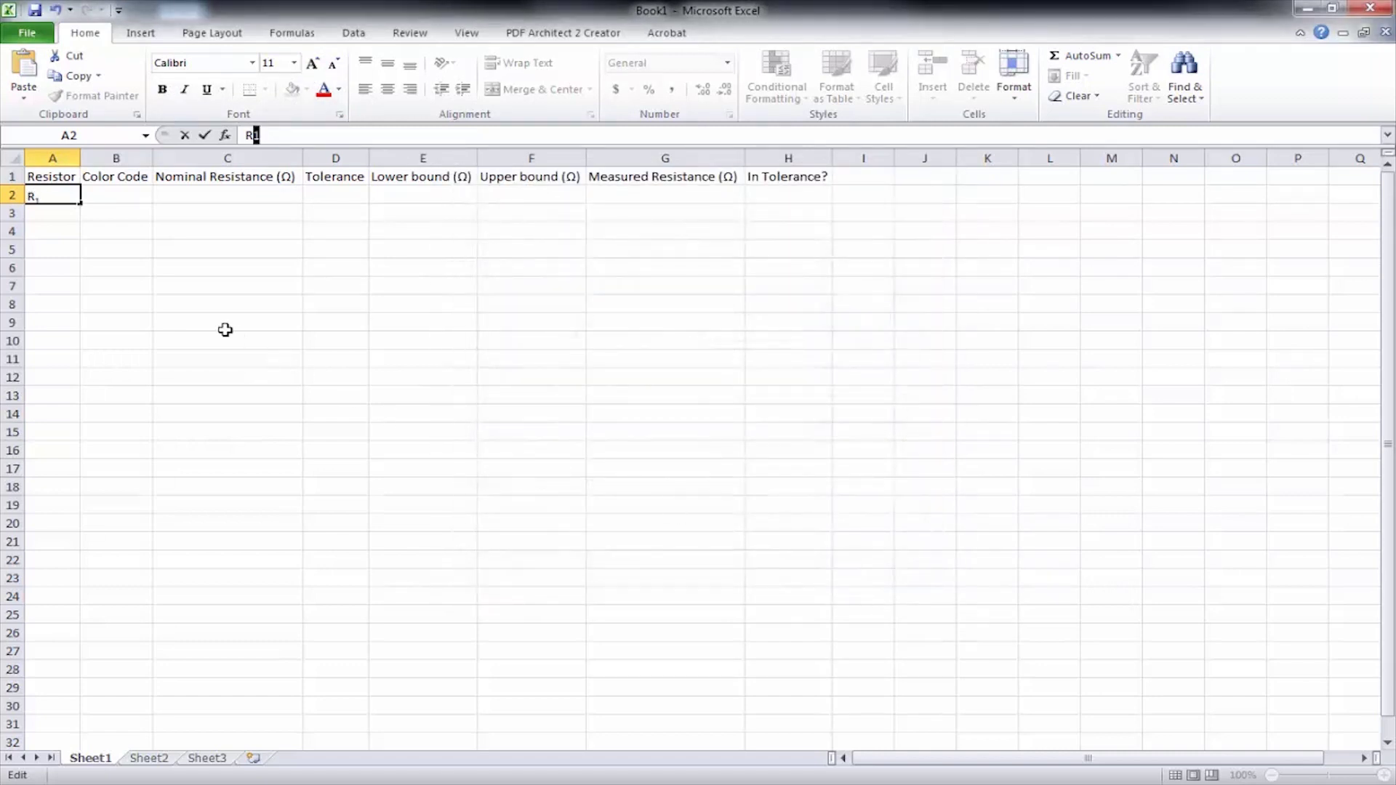
{"action": "left_click", "coordinate": [47, 213]}
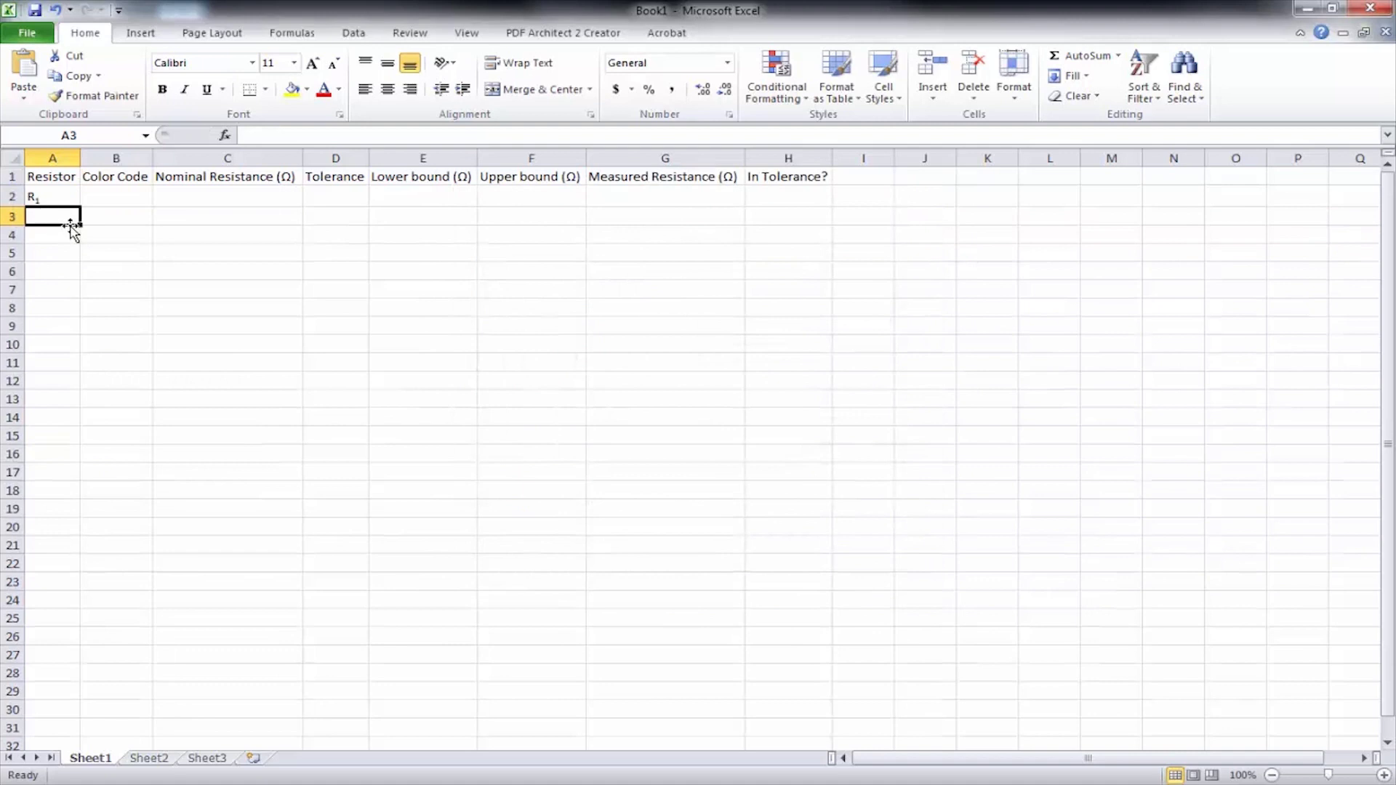
Enter R2 with a subscript 2 in A3, then fill the labels down to R10 in A11
{"action": "type", "text": "R2"}
{"action": "left_click_drag", "start_coordinate": [253, 135], "coordinate": [264, 125]}
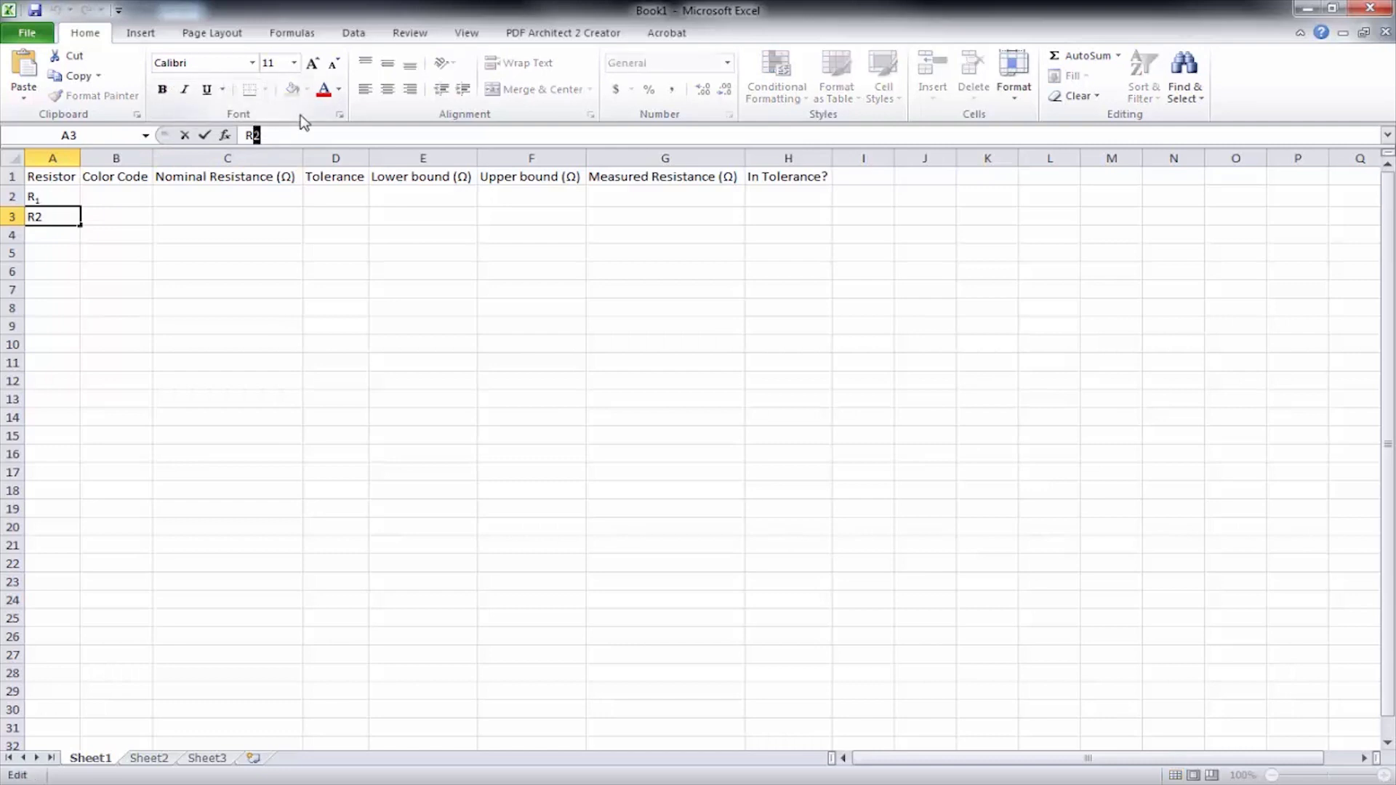
{"action": "left_click", "coordinate": [340, 115]}
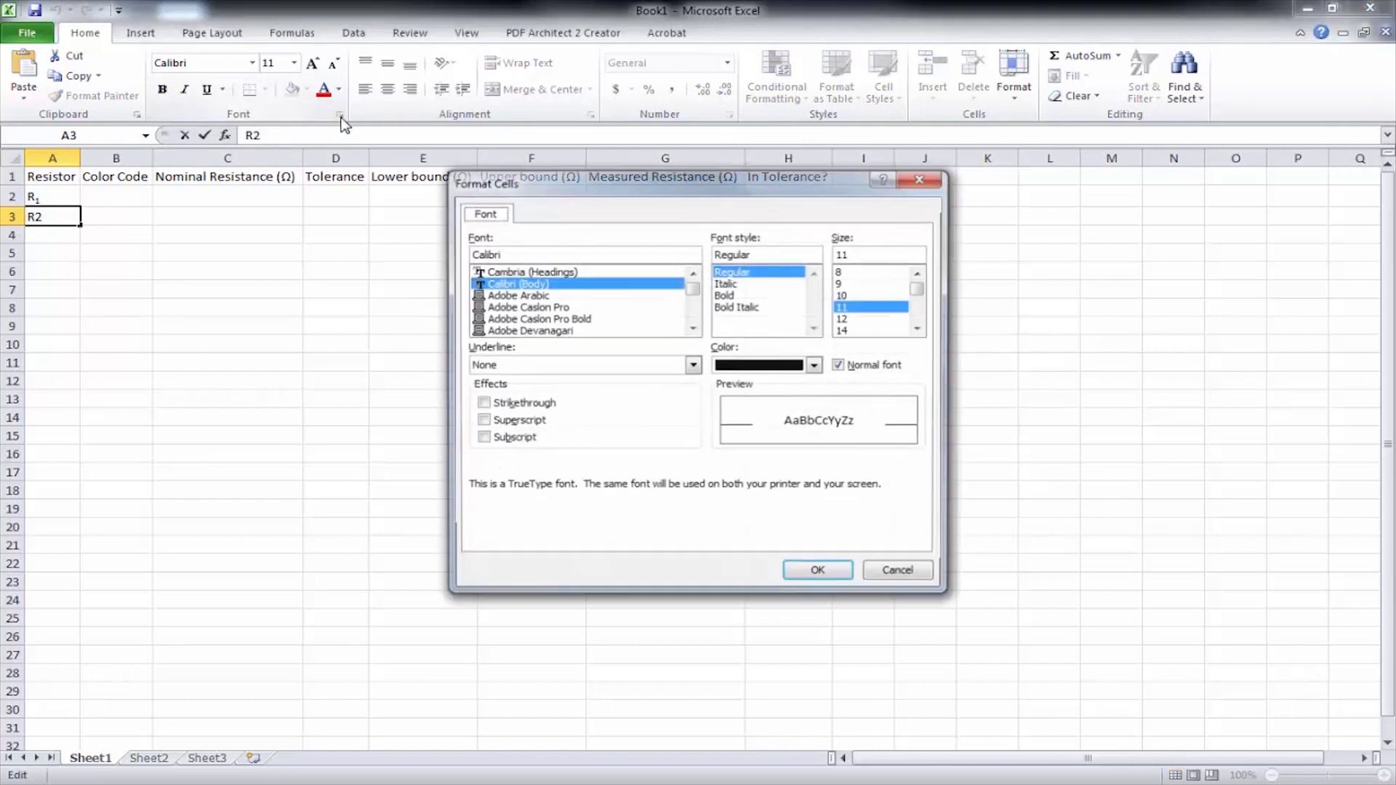
{"action": "left_click", "coordinate": [481, 437]}
{"action": "left_click", "coordinate": [799, 571]}
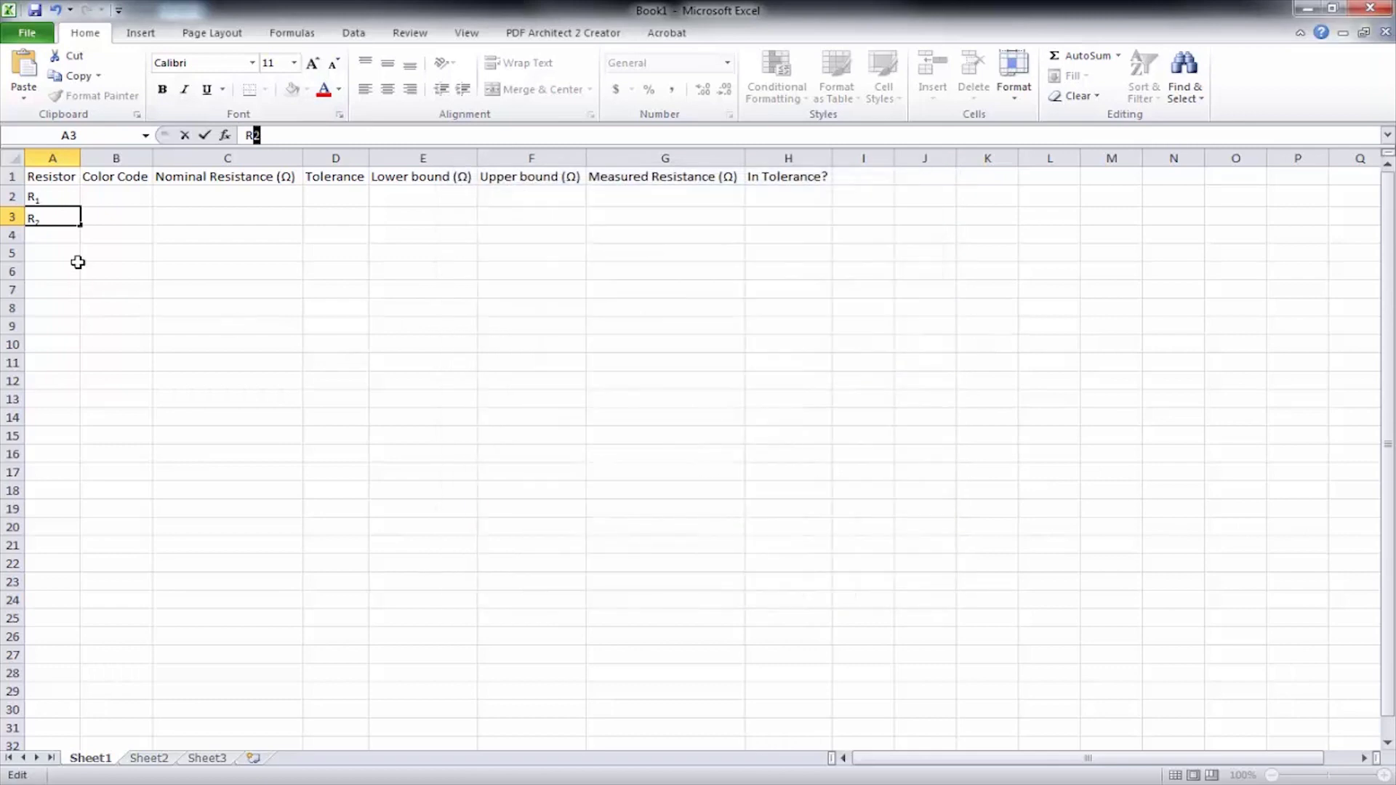
{"action": "left_click_drag", "start_coordinate": [68, 193], "coordinate": [59, 374]}
Apply Middle Align and Center to the entire worksheet, then return to cell B2
{"action": "left_click", "coordinate": [28, 414]}
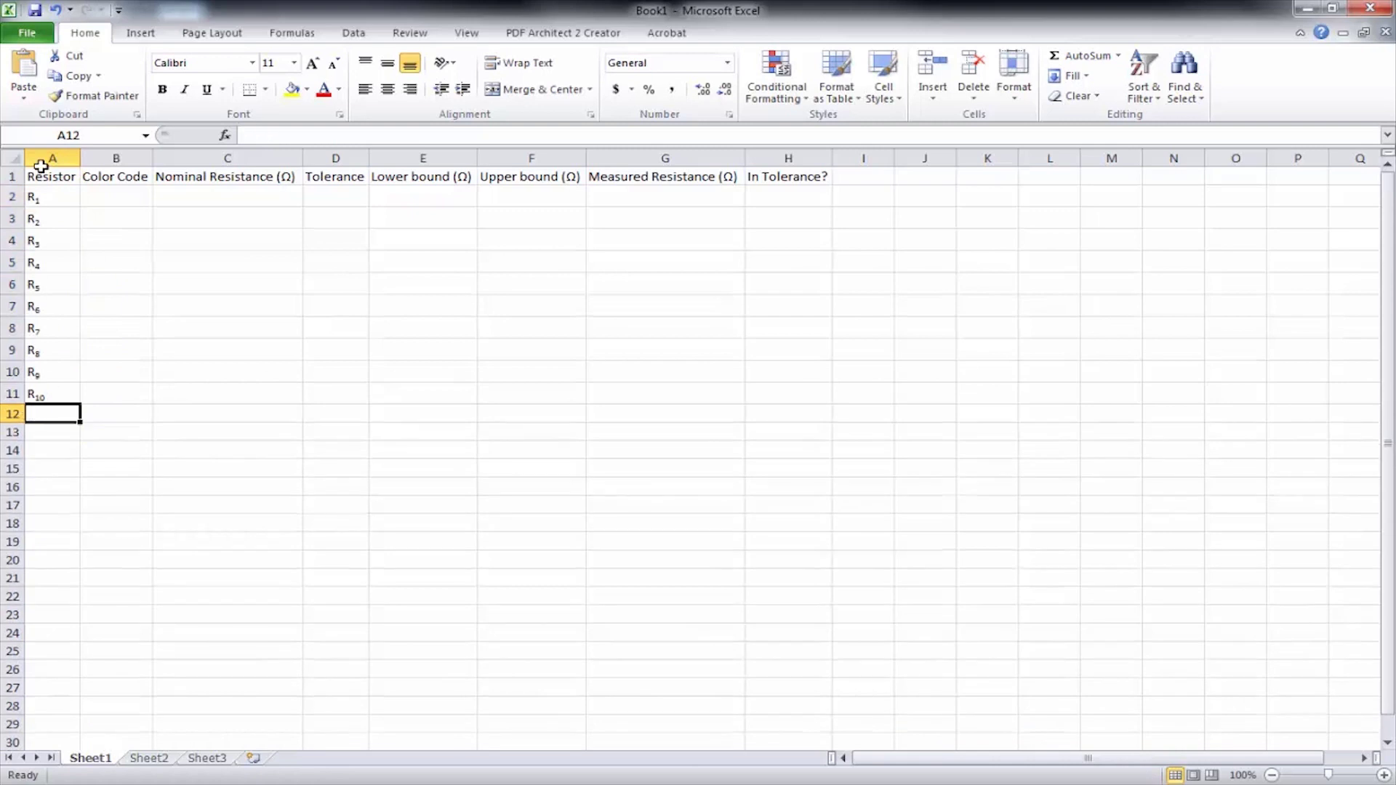
{"action": "left_click", "coordinate": [13, 159]}
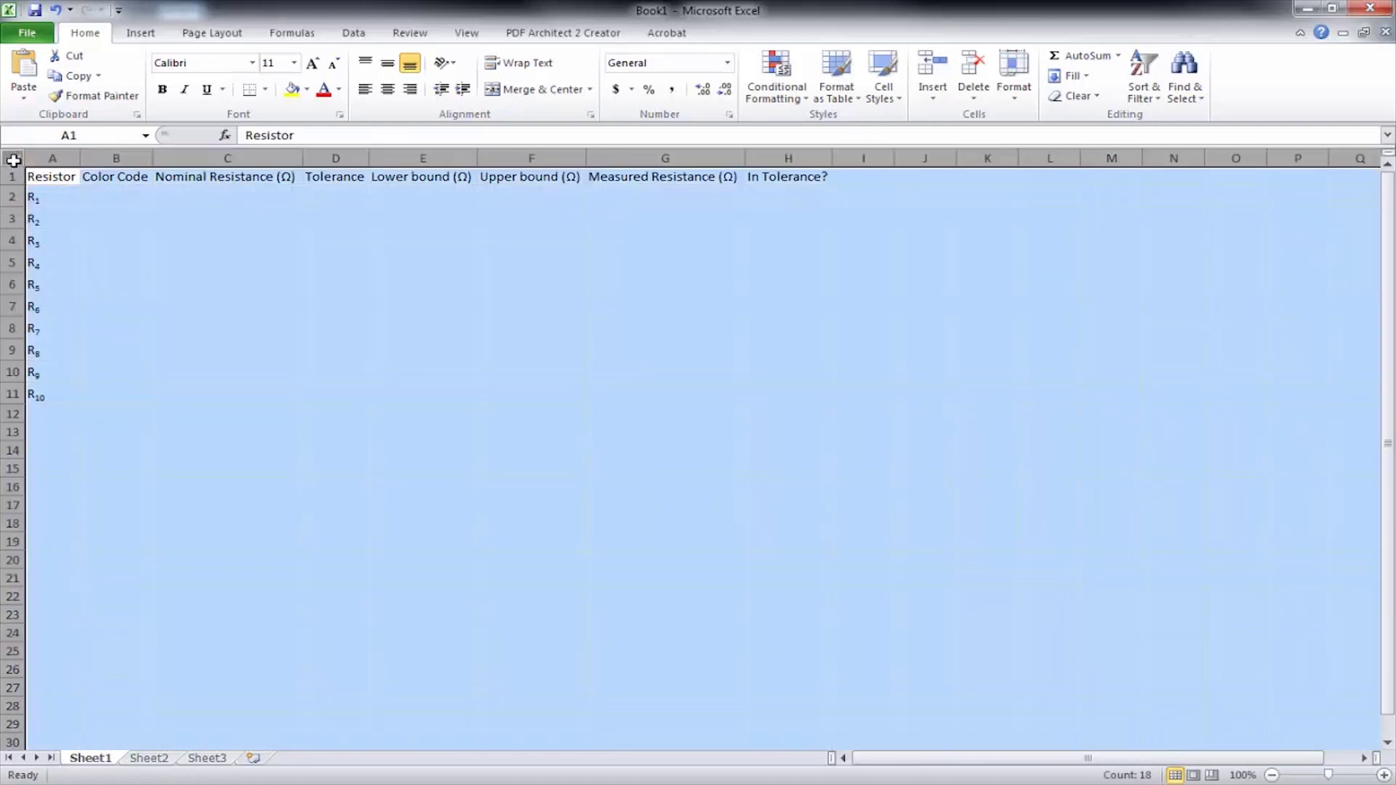
{"action": "left_click", "coordinate": [387, 65]}
{"action": "left_click", "coordinate": [389, 90]}
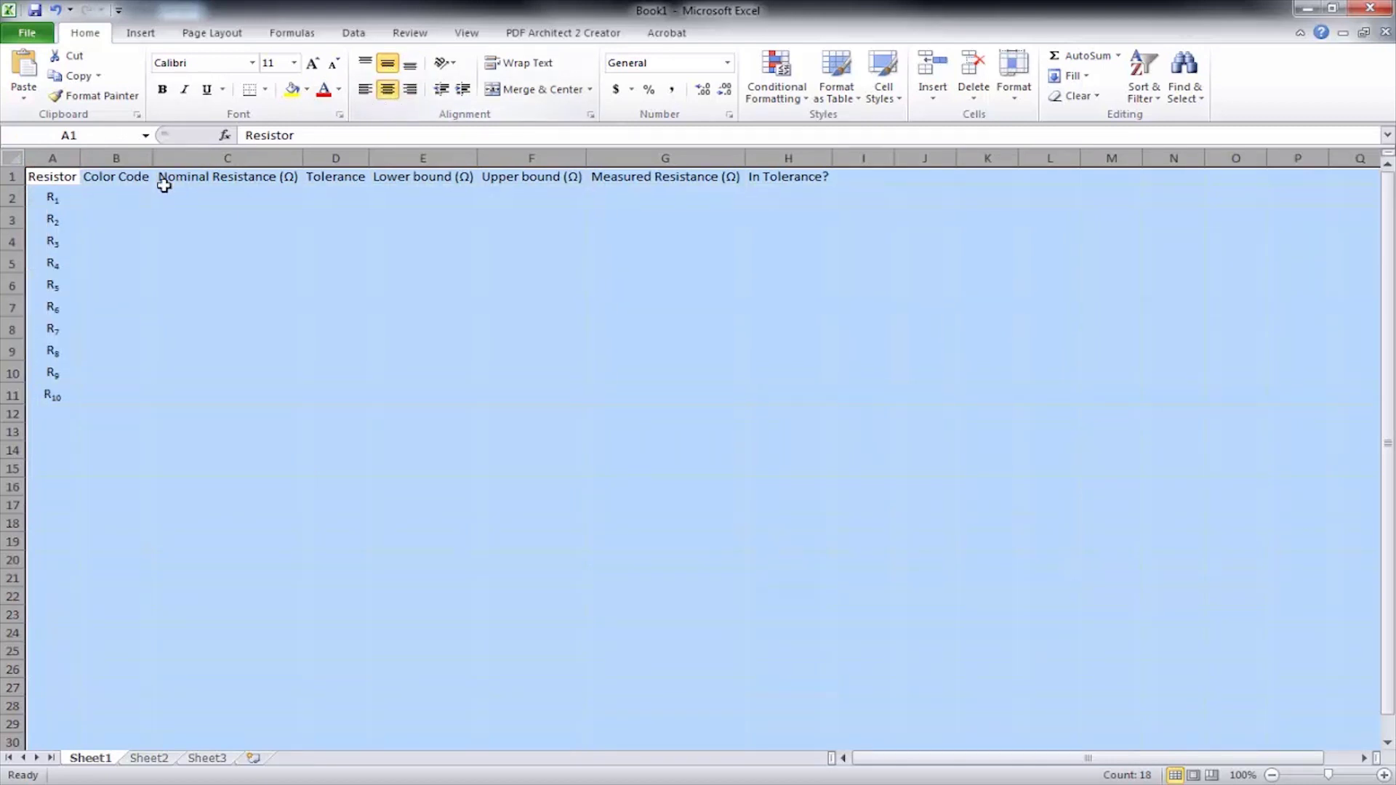
{"action": "left_click", "coordinate": [96, 196]}
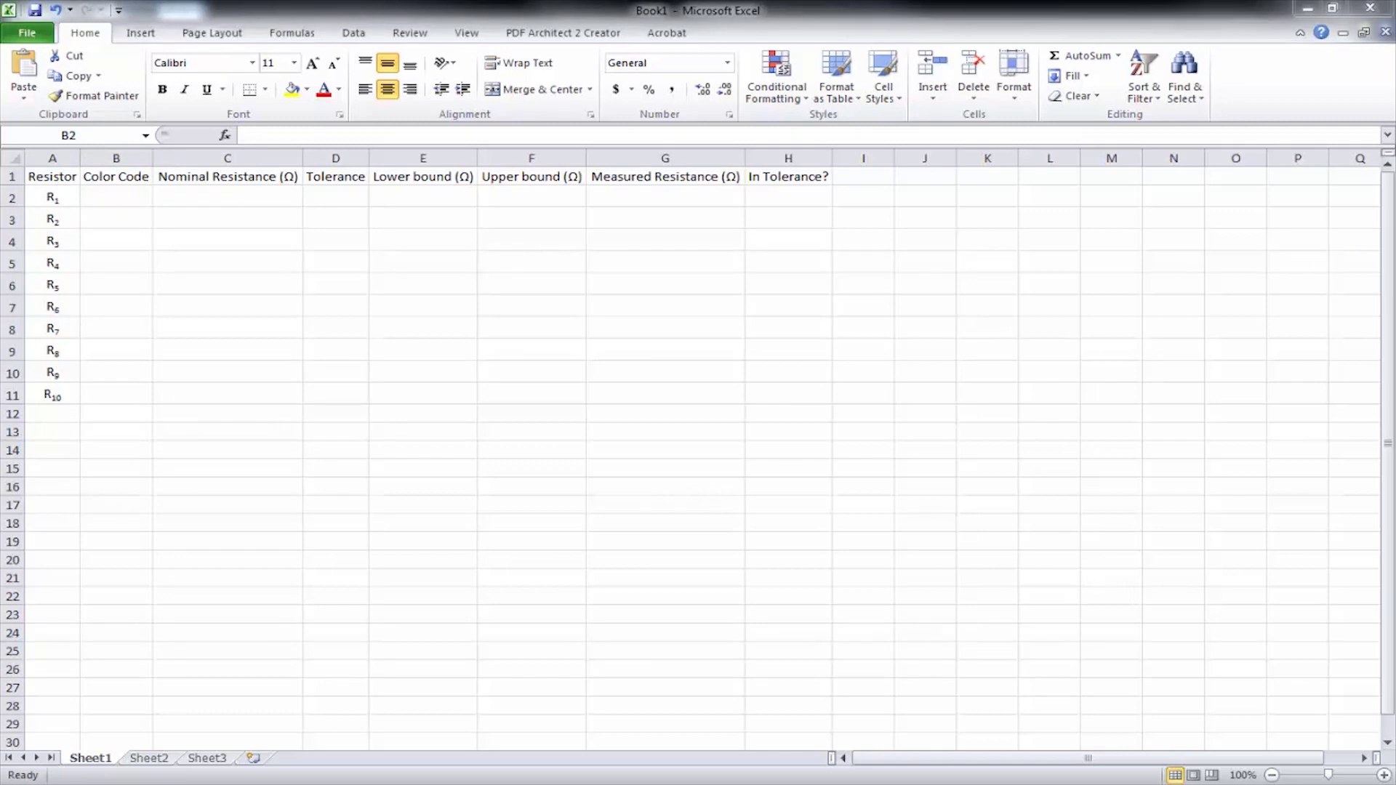
{"action": "left_click", "coordinate": [114, 191]}
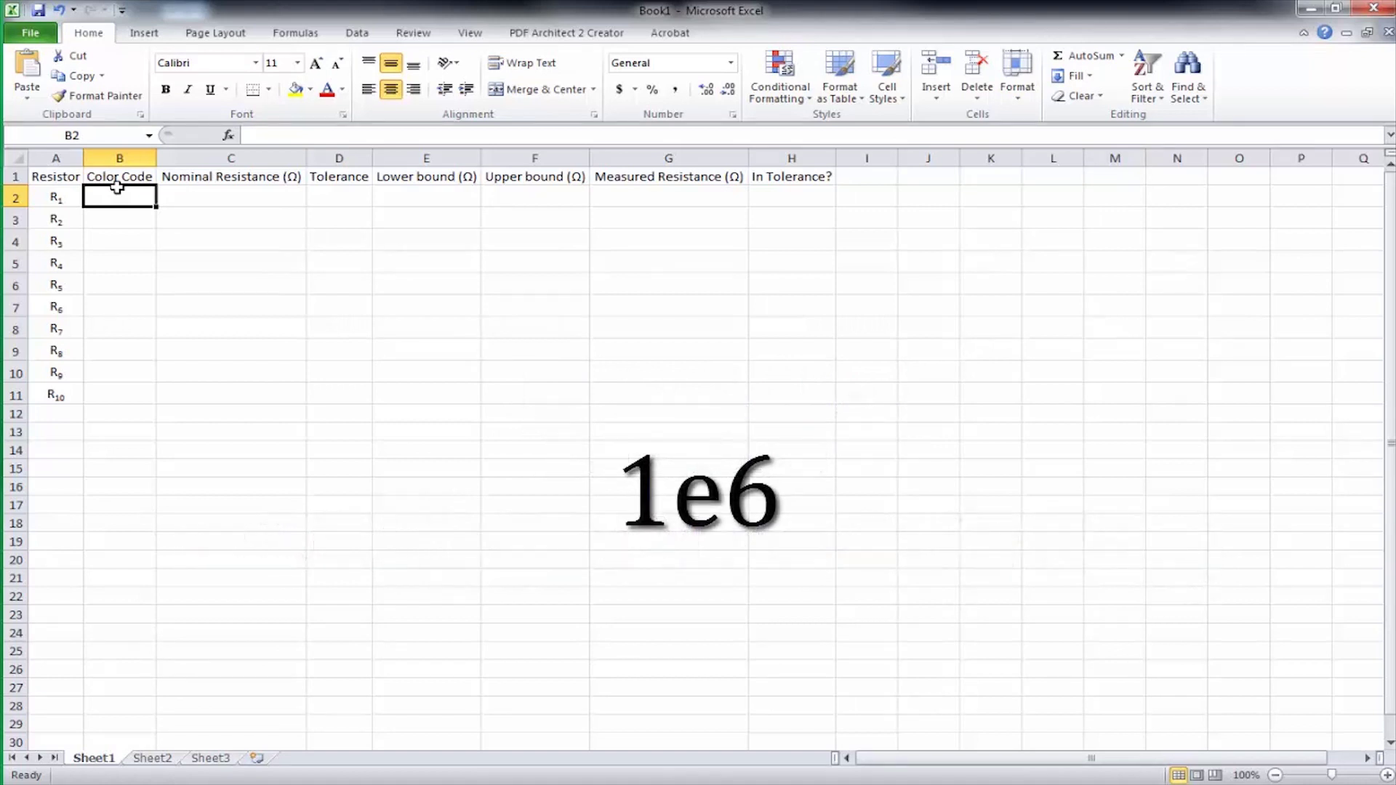
Paste the ten resistors' band colour codes into column B and AutoFit its width
{"action": "key", "text": "ctrl+v"}
{"action": "left_click", "coordinate": [119, 158]}
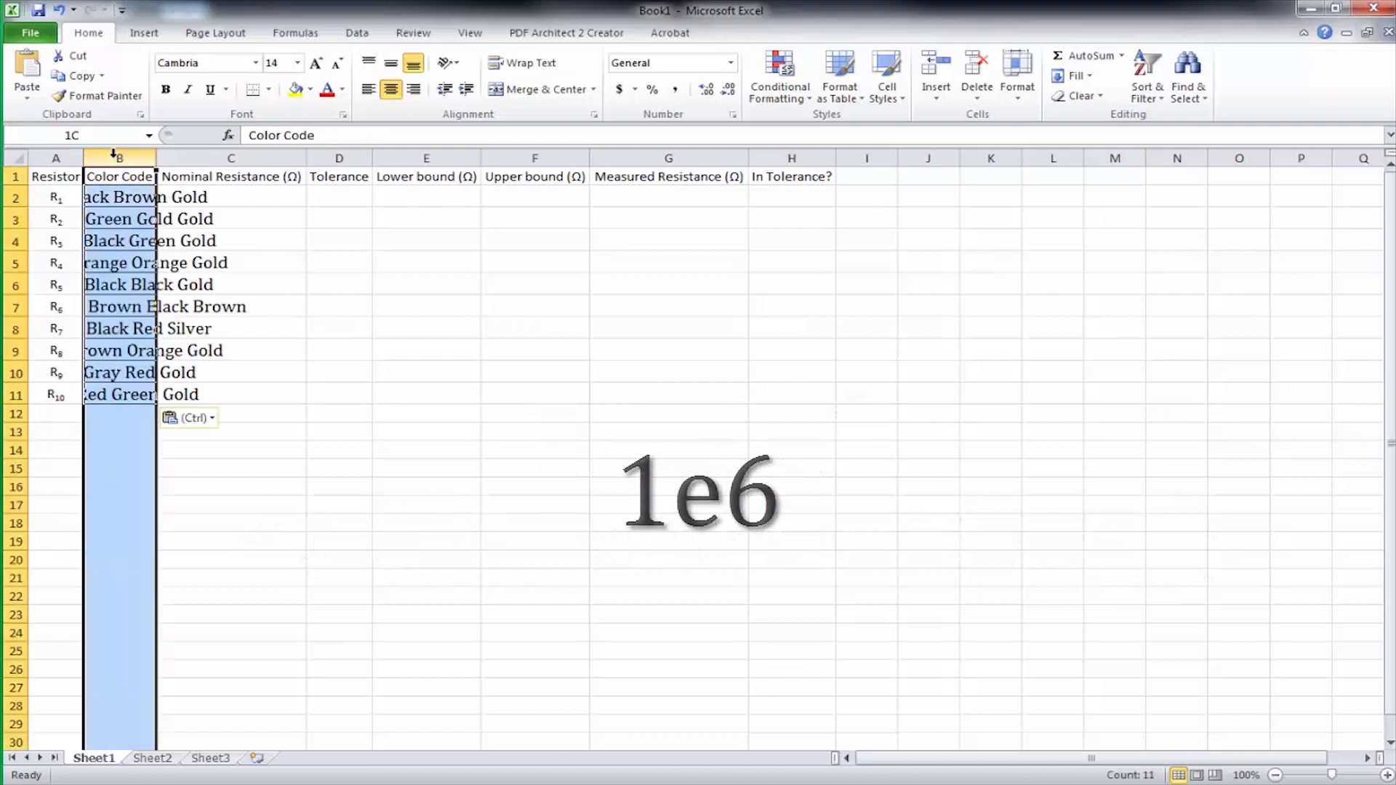
{"action": "double_click", "coordinate": [155, 158]}
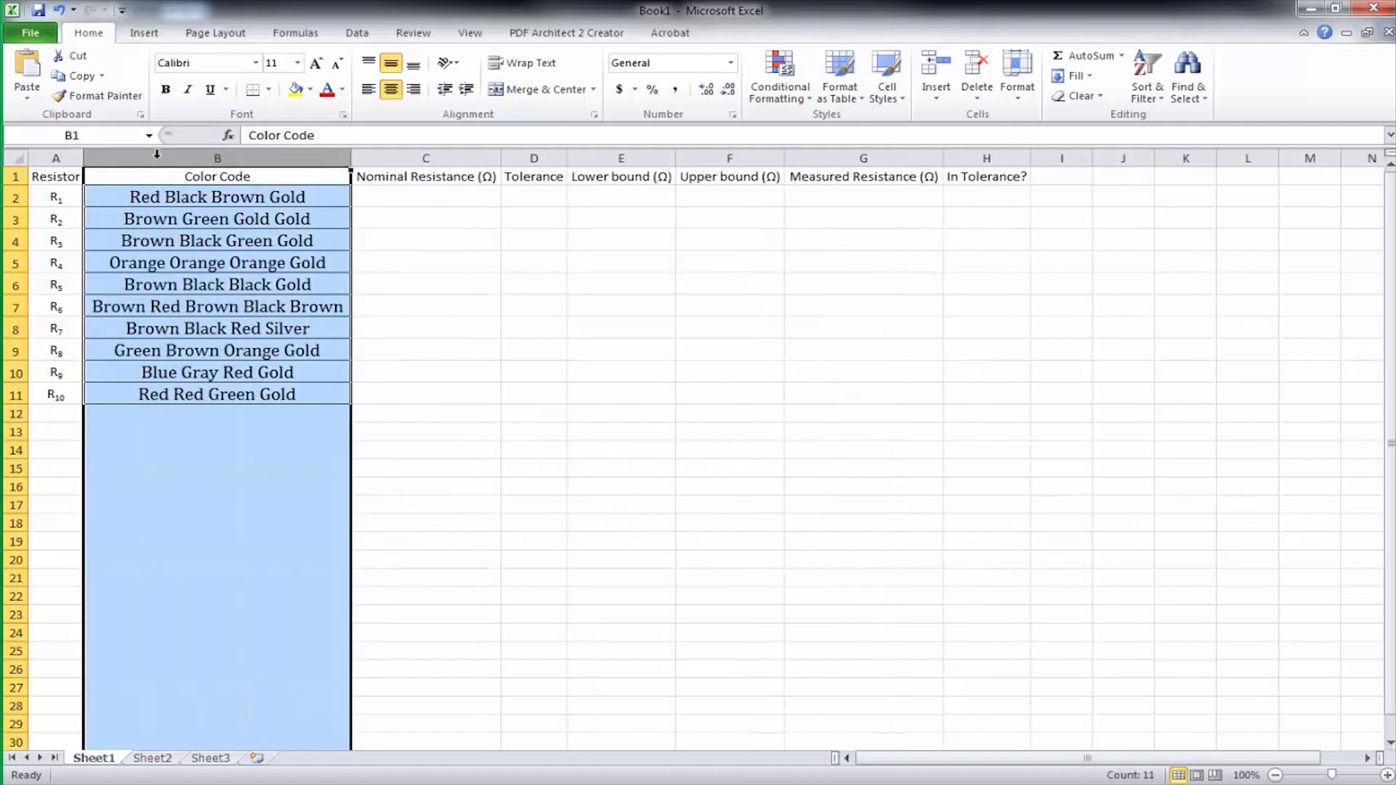
{"action": "left_click", "coordinate": [406, 196]}
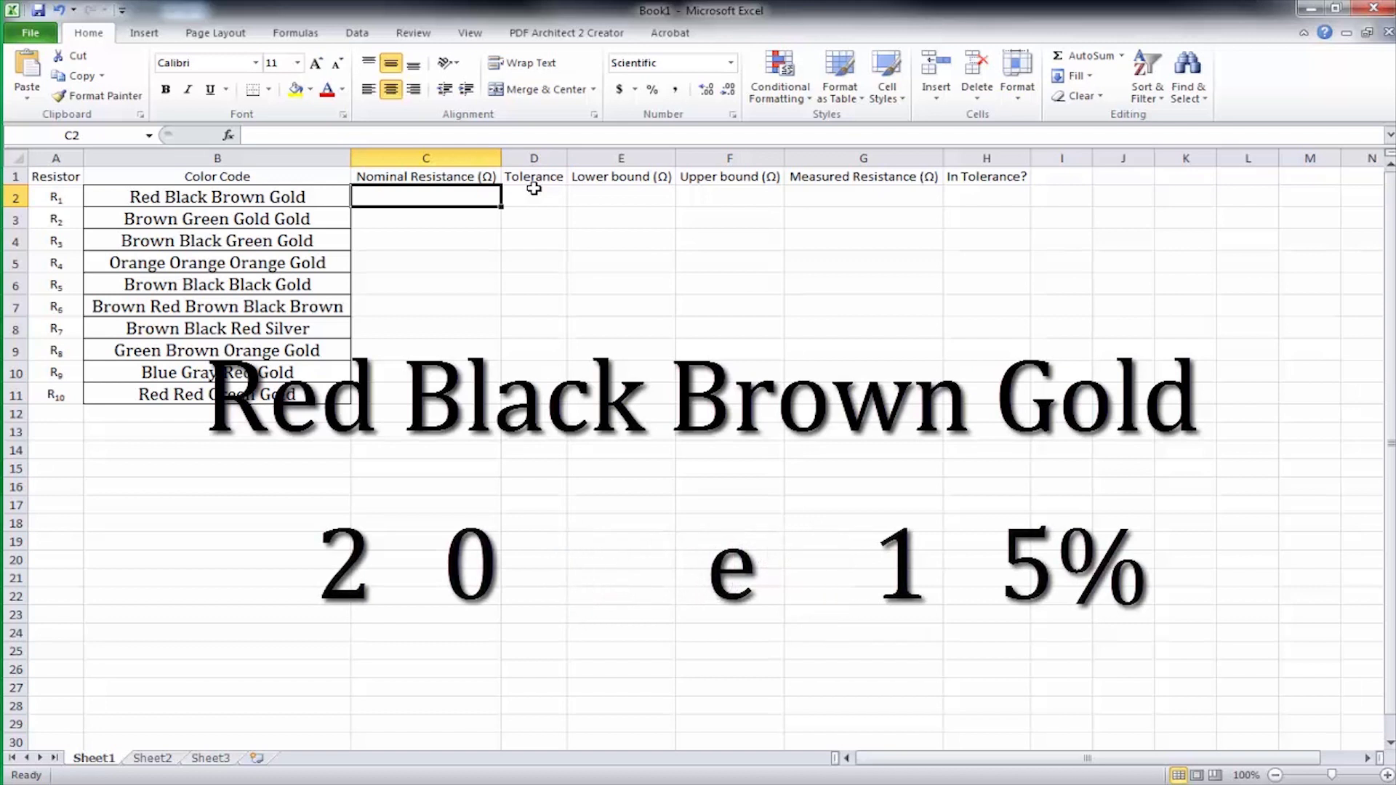
Enter nominal values 20e1, 15e-1 and 10e5 for R1–R3, each with 5% tolerance
{"action": "type", "text": "2"}
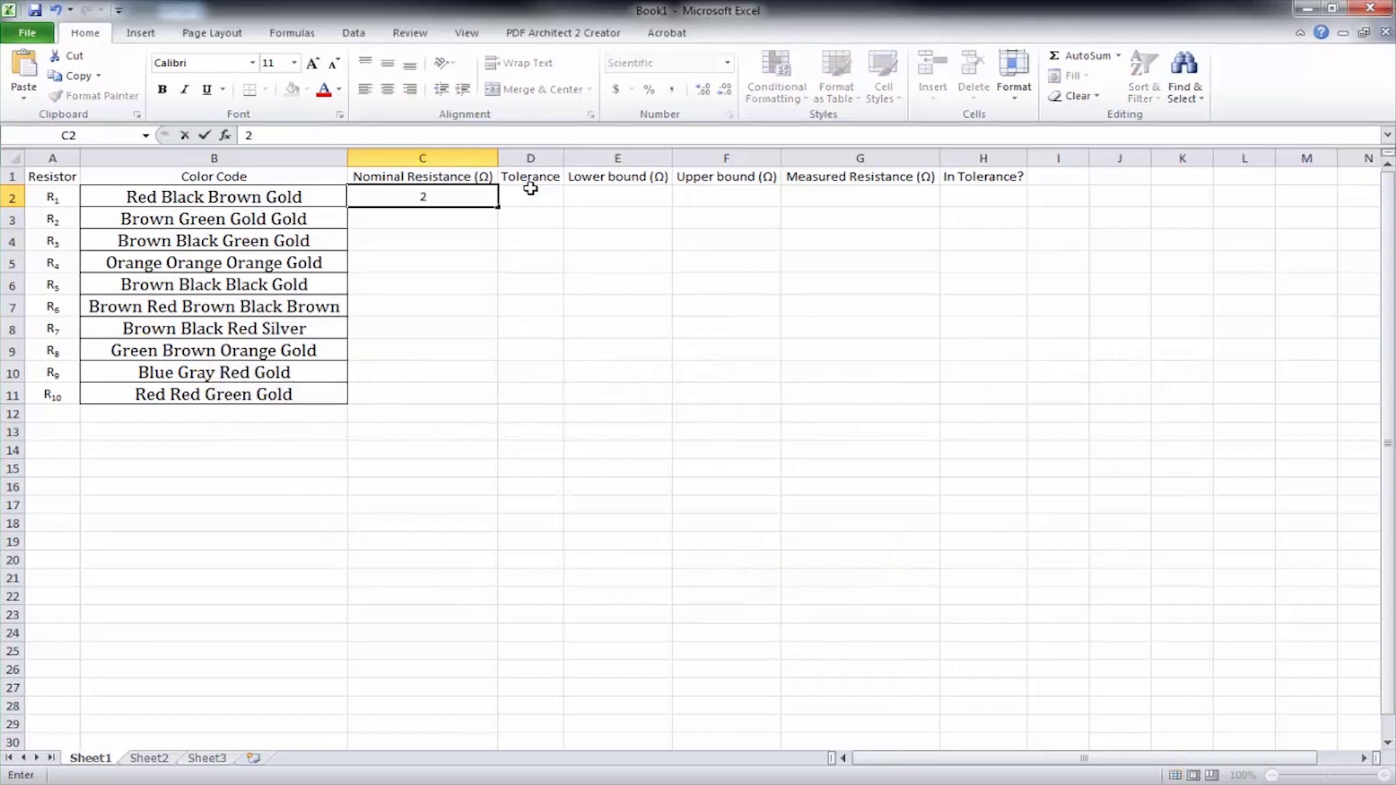
{"action": "type", "text": "0e1"}
{"action": "left_click", "coordinate": [531, 189]}
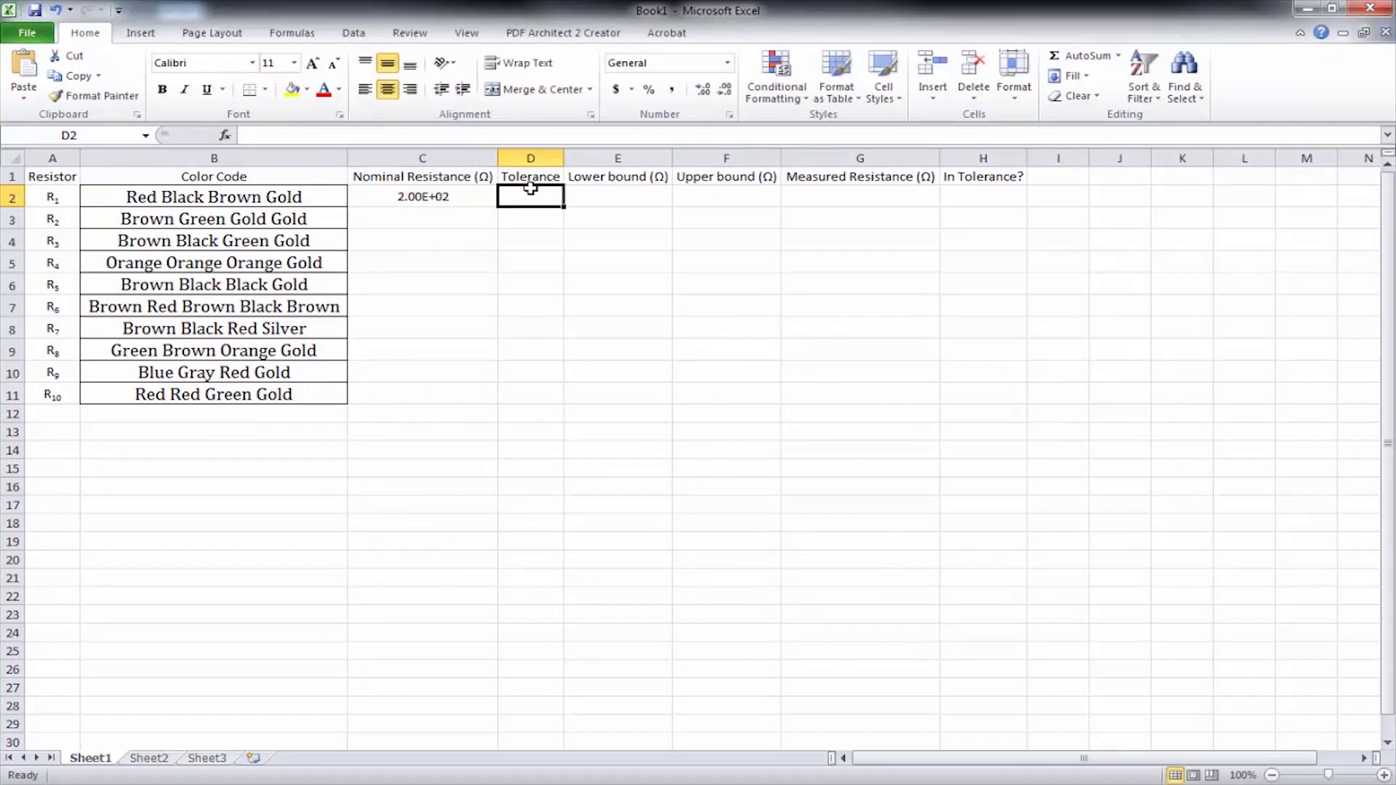
{"action": "type", "text": "5"}
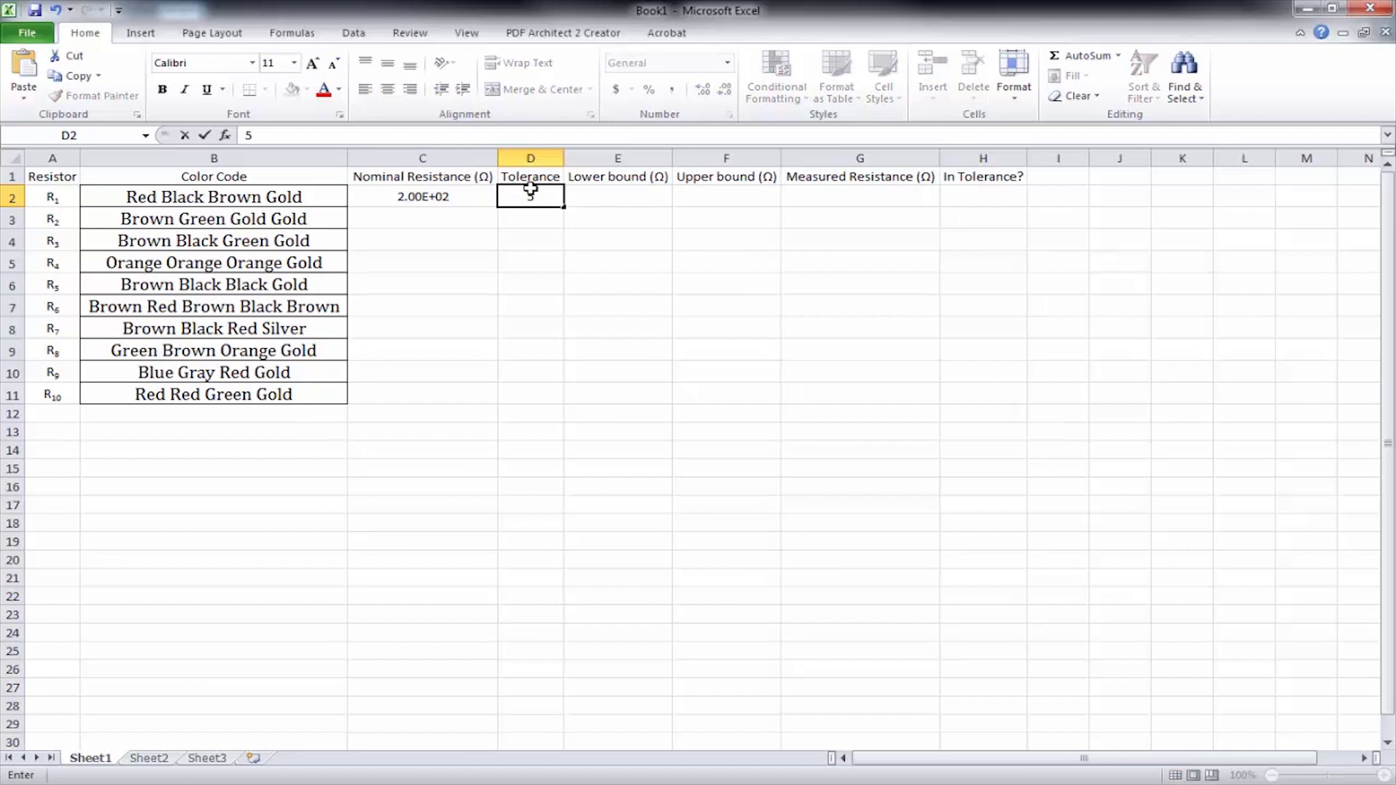
{"action": "type", "text": "%"}
{"action": "key", "text": "Return"}
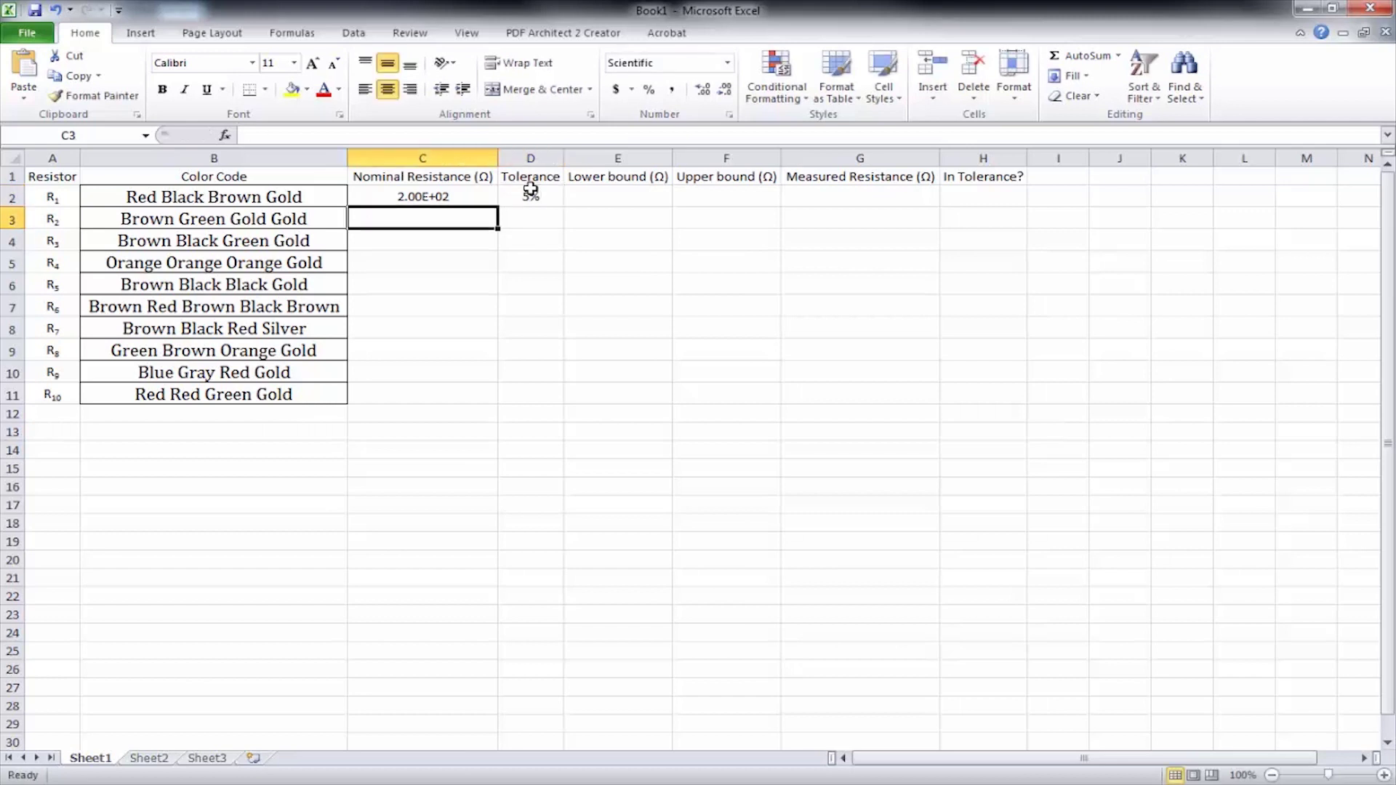
{"action": "type", "text": "1"}
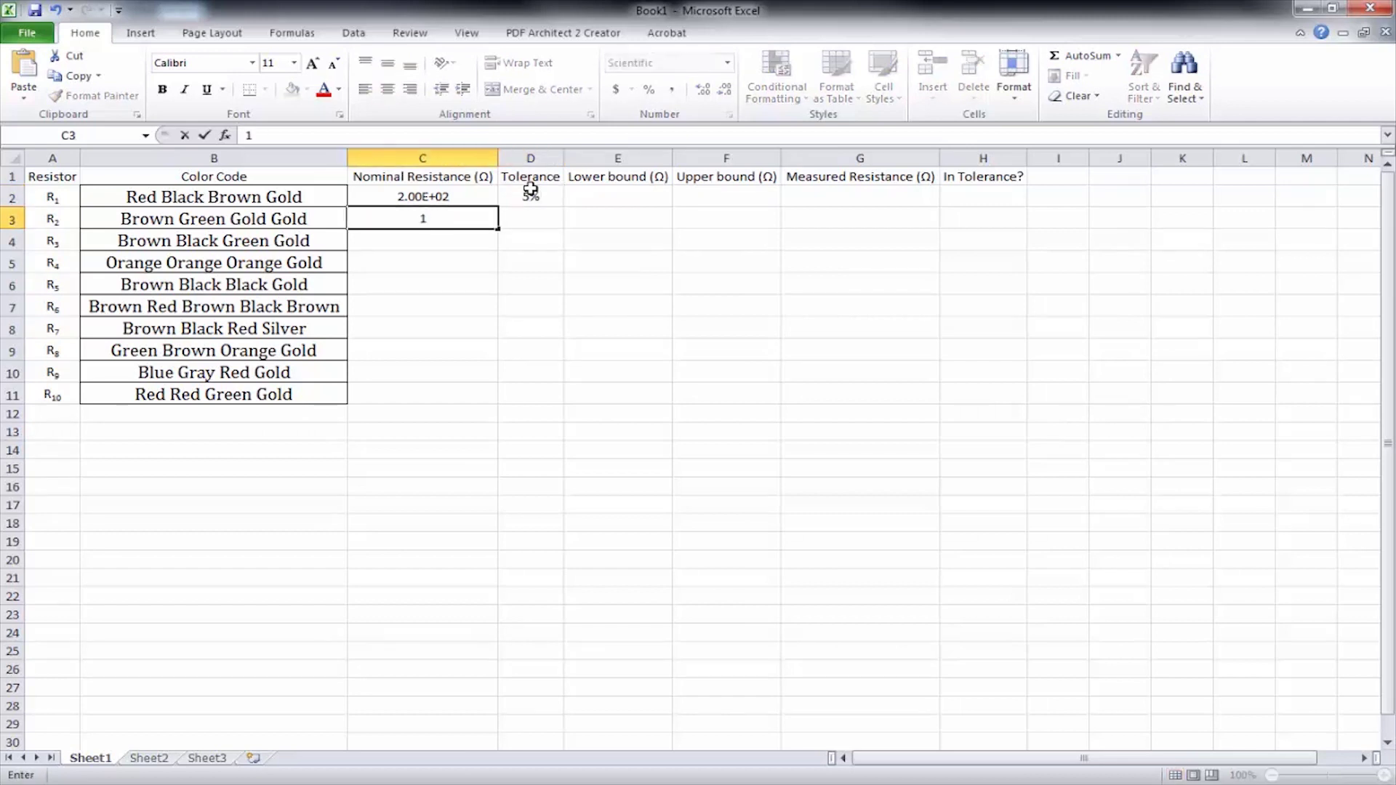
{"action": "type", "text": "5e-1"}
{"action": "key", "text": "Tab"}
{"action": "type", "text": "5%"}
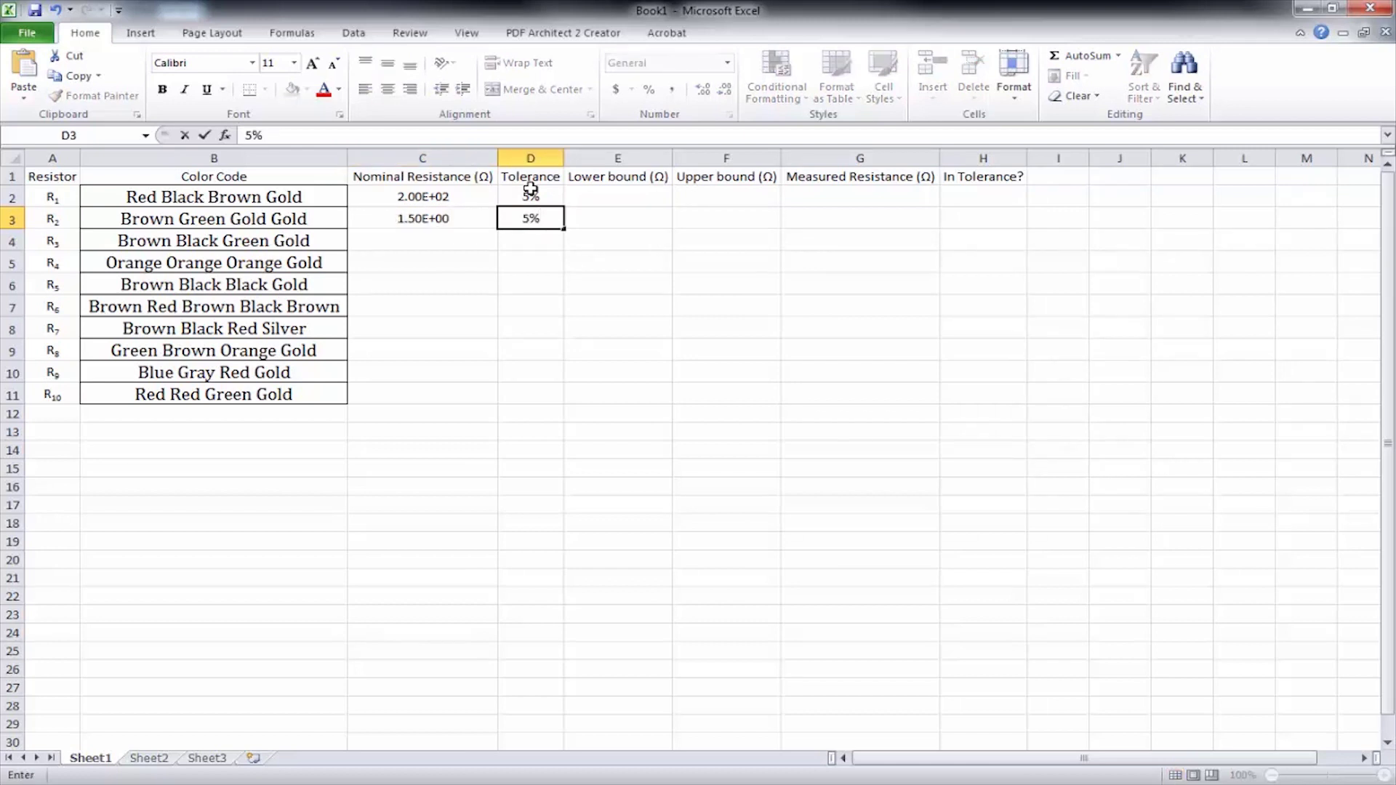
{"action": "key", "text": "Return"}
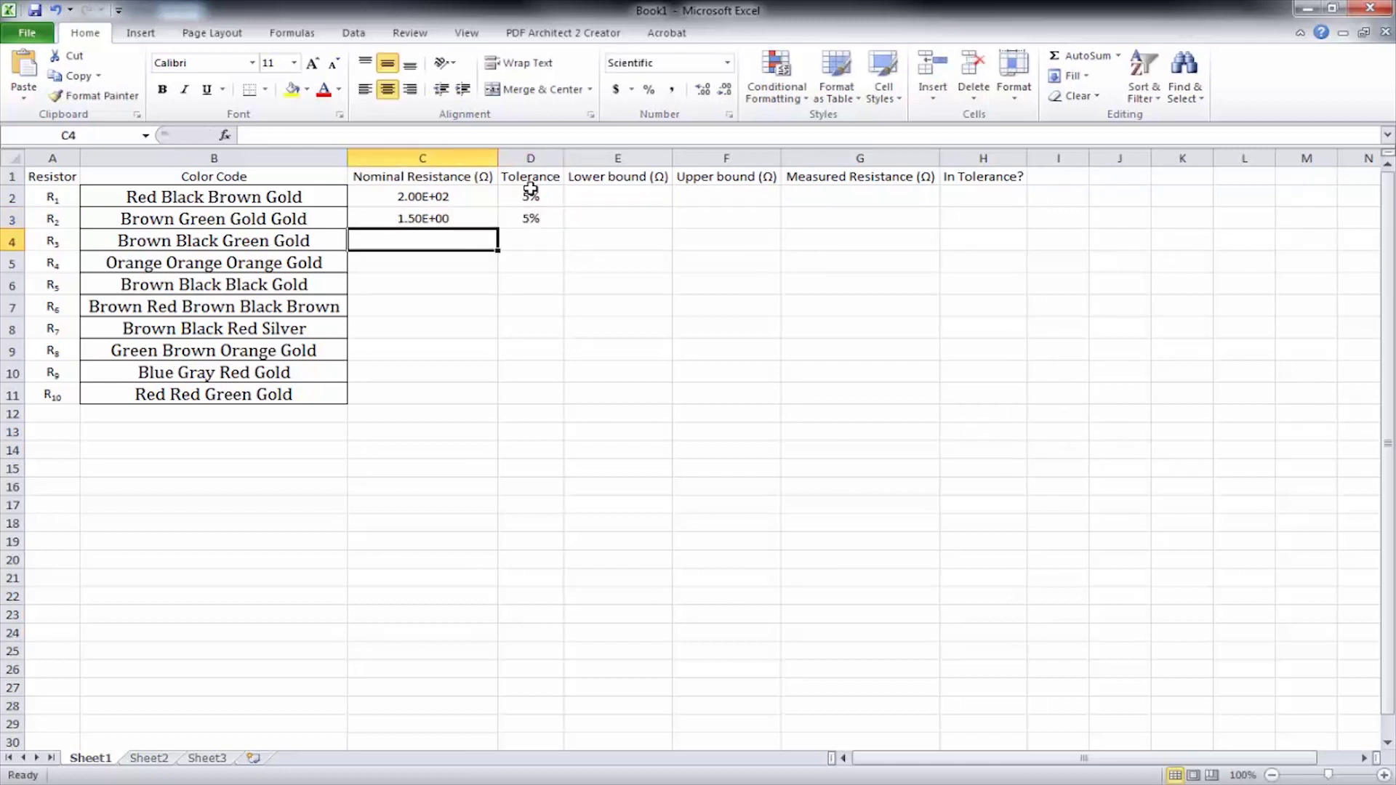
{"action": "type", "text": "10e5"}
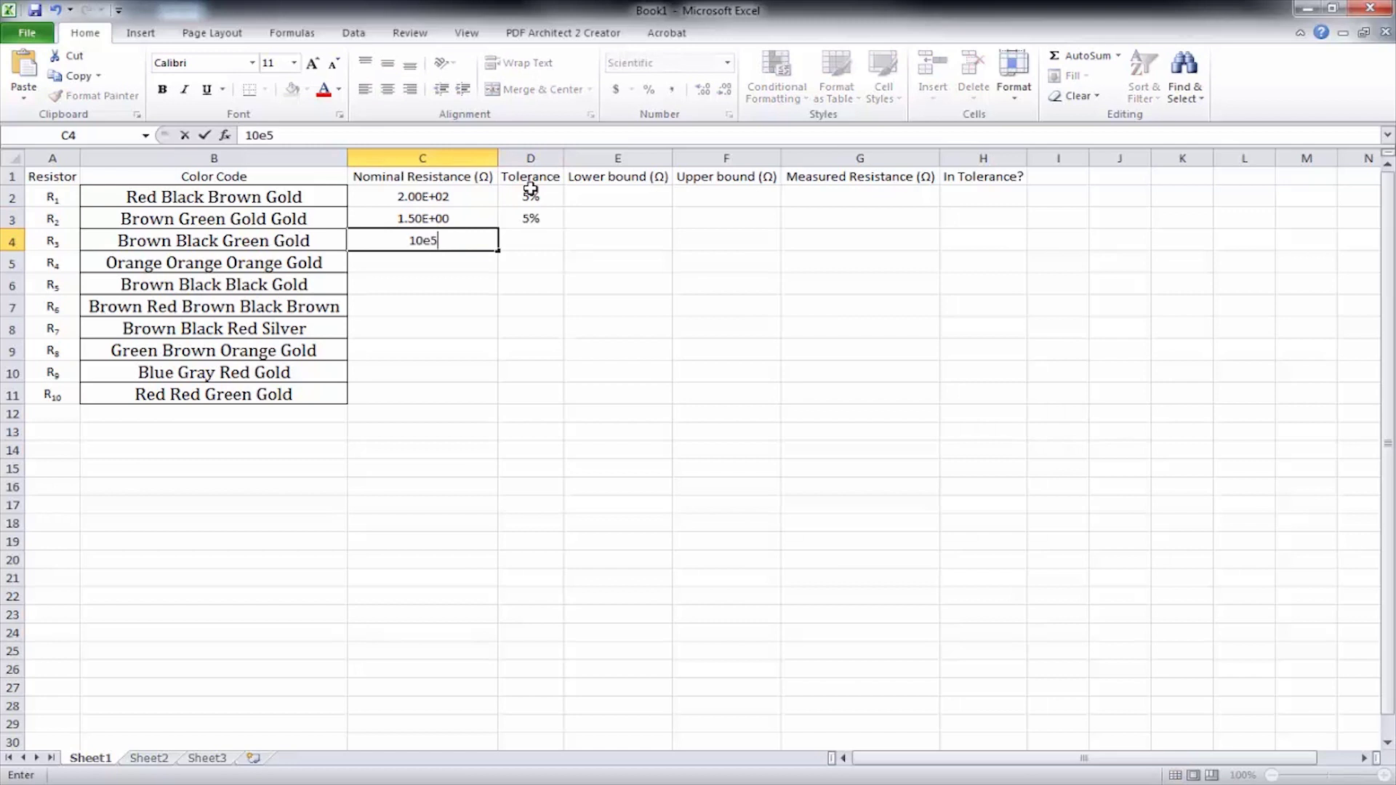
{"action": "key", "text": "Tab"}
{"action": "type", "text": "5%"}
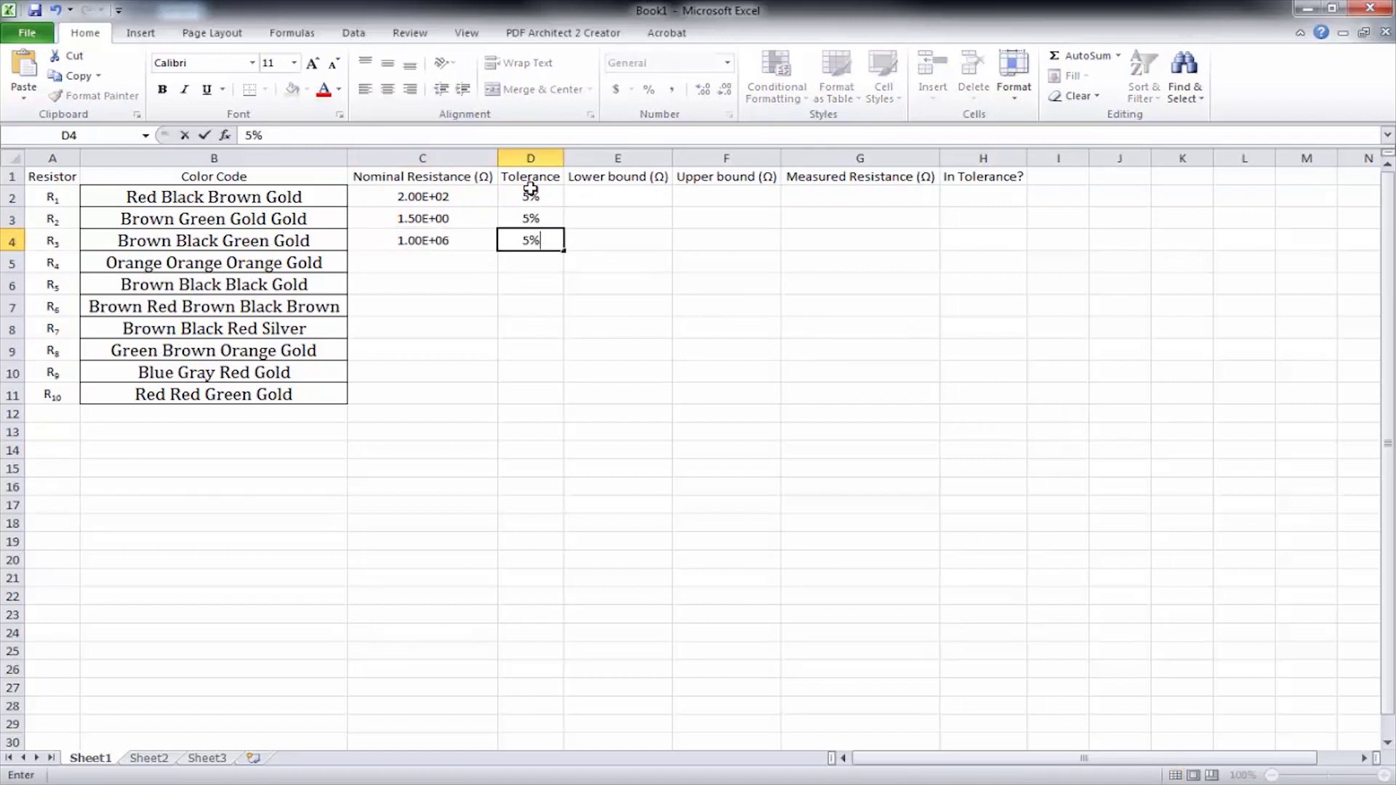
{"action": "key", "text": "Return"}
Enter nominal values 33e3 and 10e0 for R4 and R5, each with 5% tolerance
{"action": "type", "text": "33e3"}
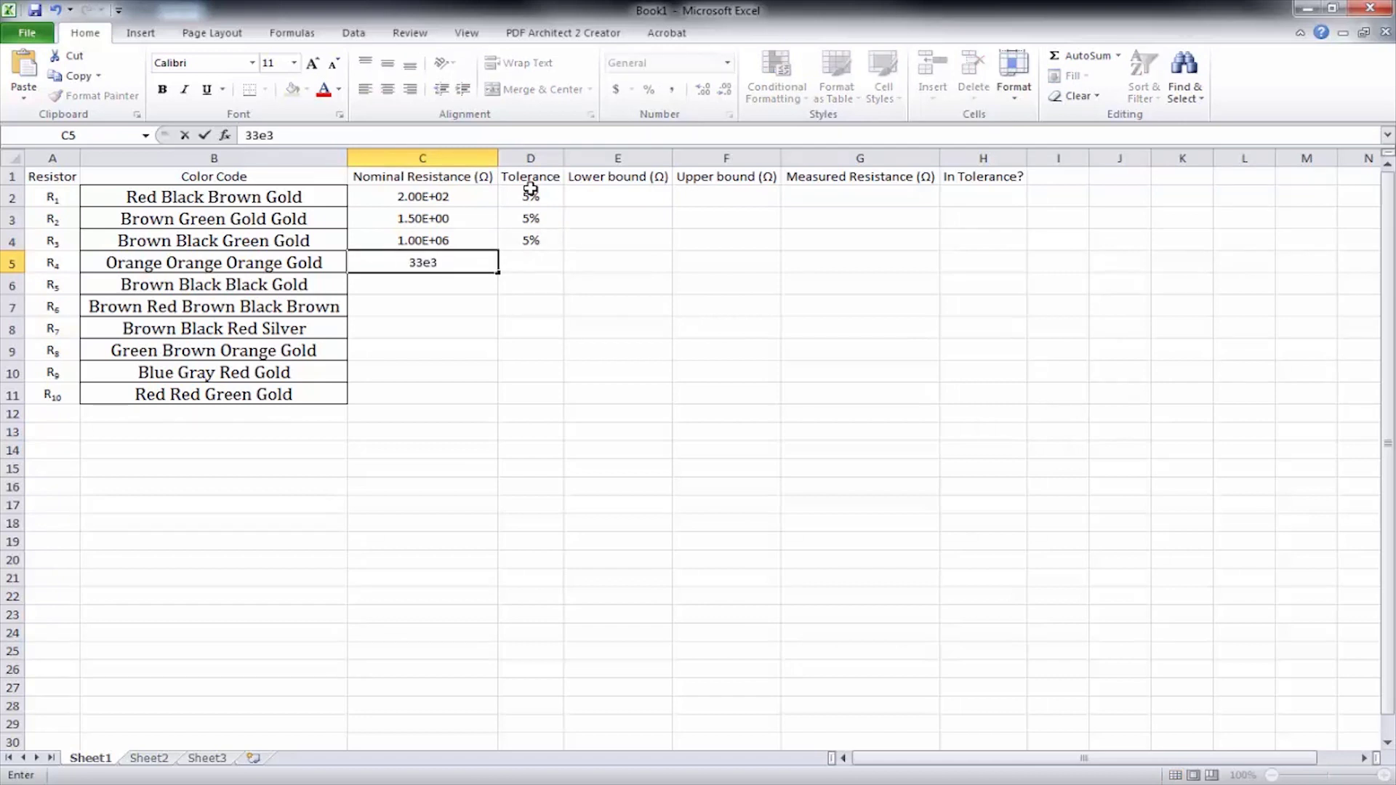
{"action": "key", "text": "Tab"}
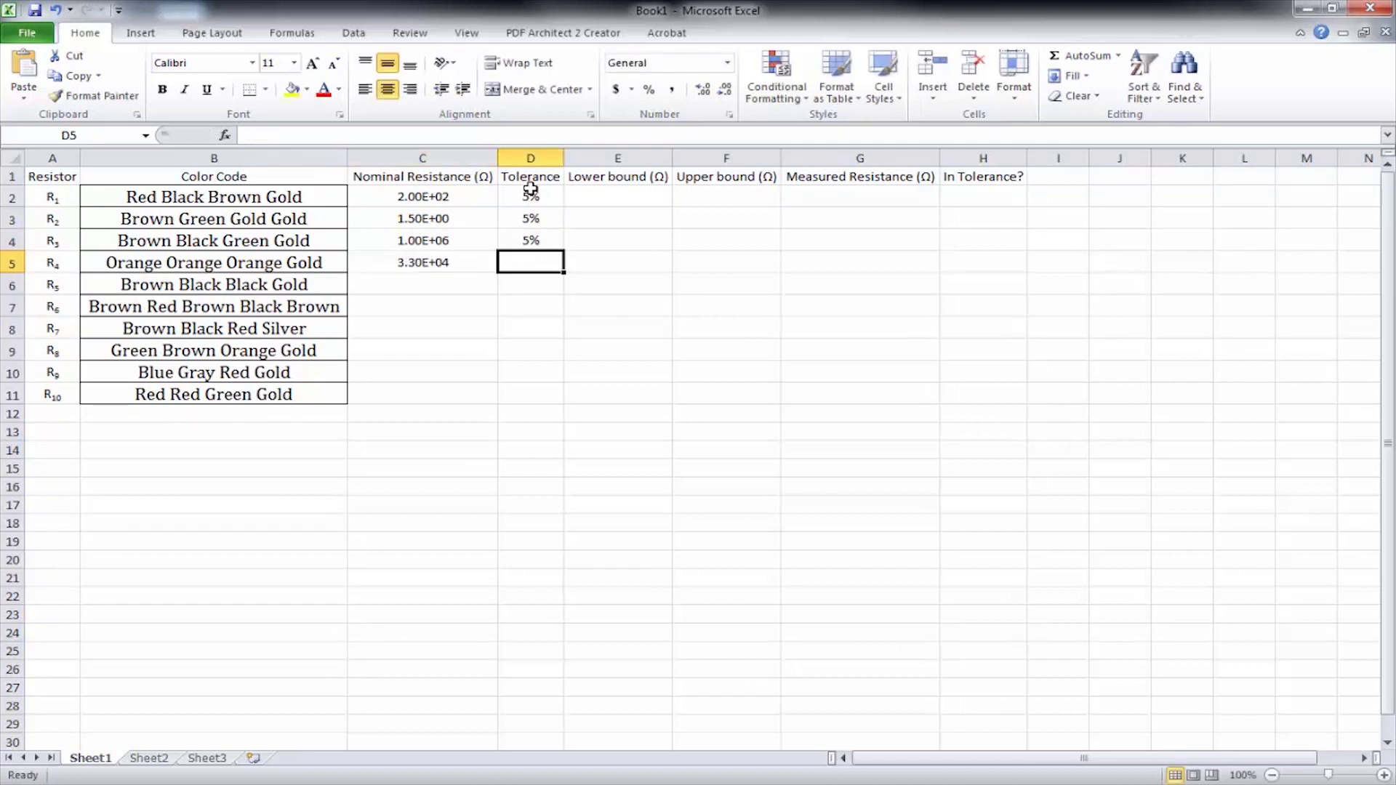
{"action": "type", "text": "5%"}
{"action": "key", "text": "Return"}
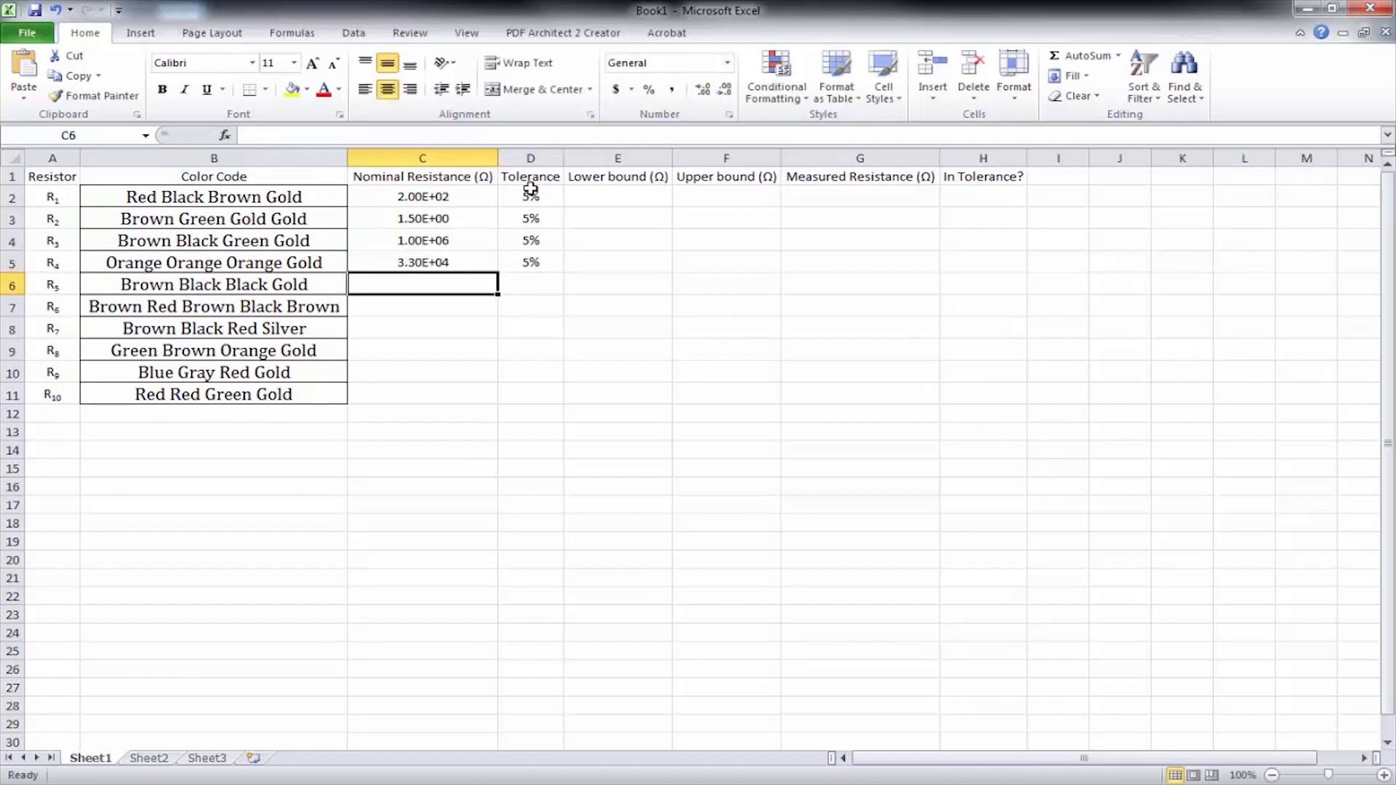
{"action": "type", "text": "1"}
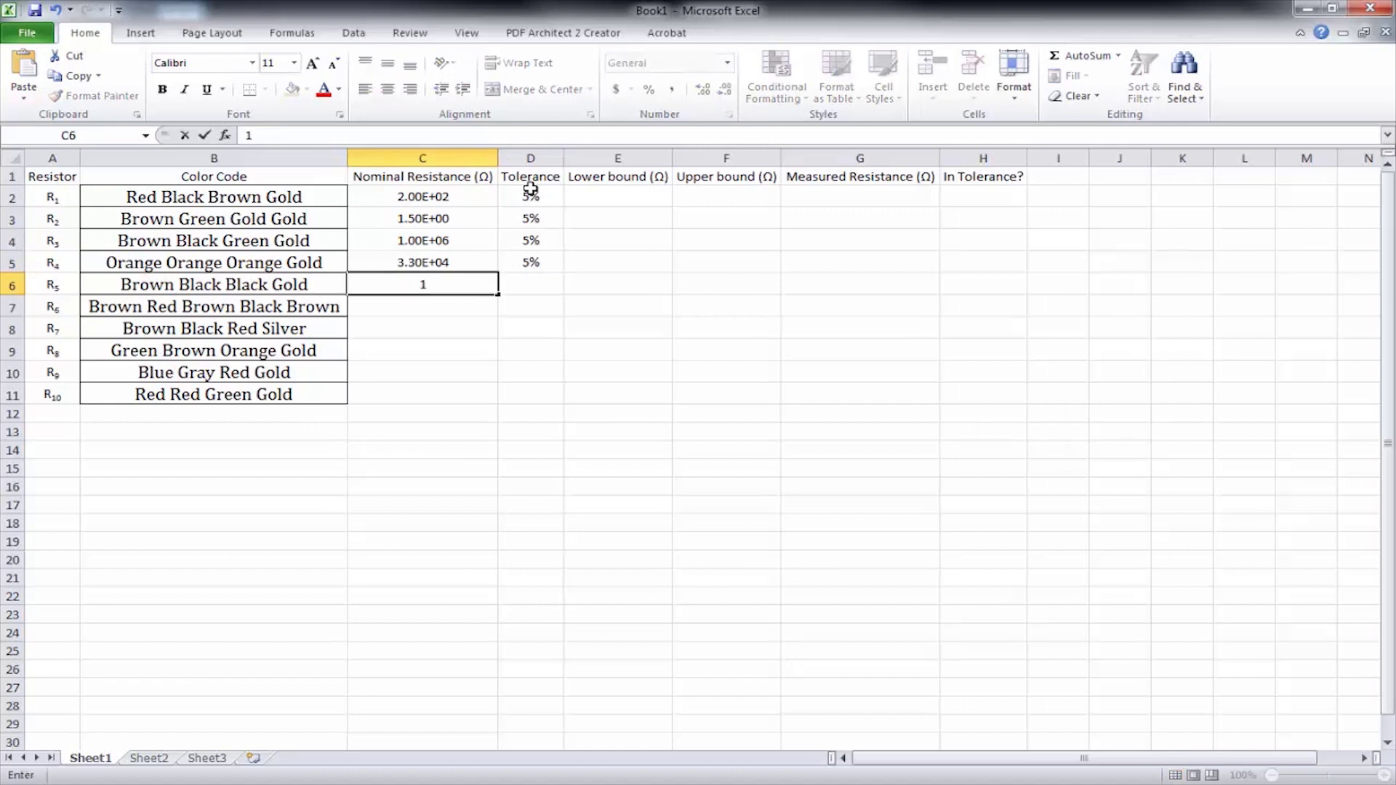
{"action": "type", "text": "0e0"}
{"action": "key", "text": "Tab"}
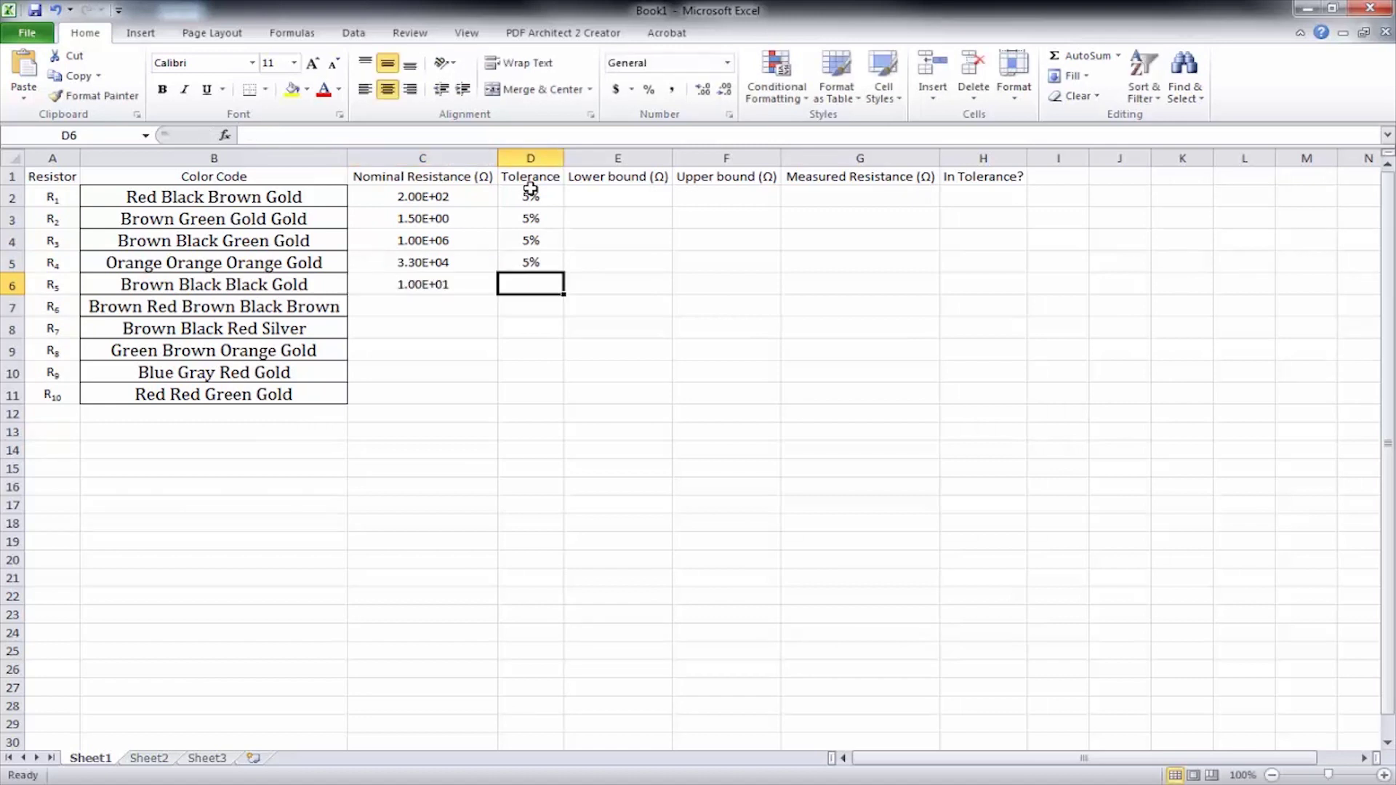
{"action": "type", "text": "5%"}
{"action": "key", "text": "Return"}
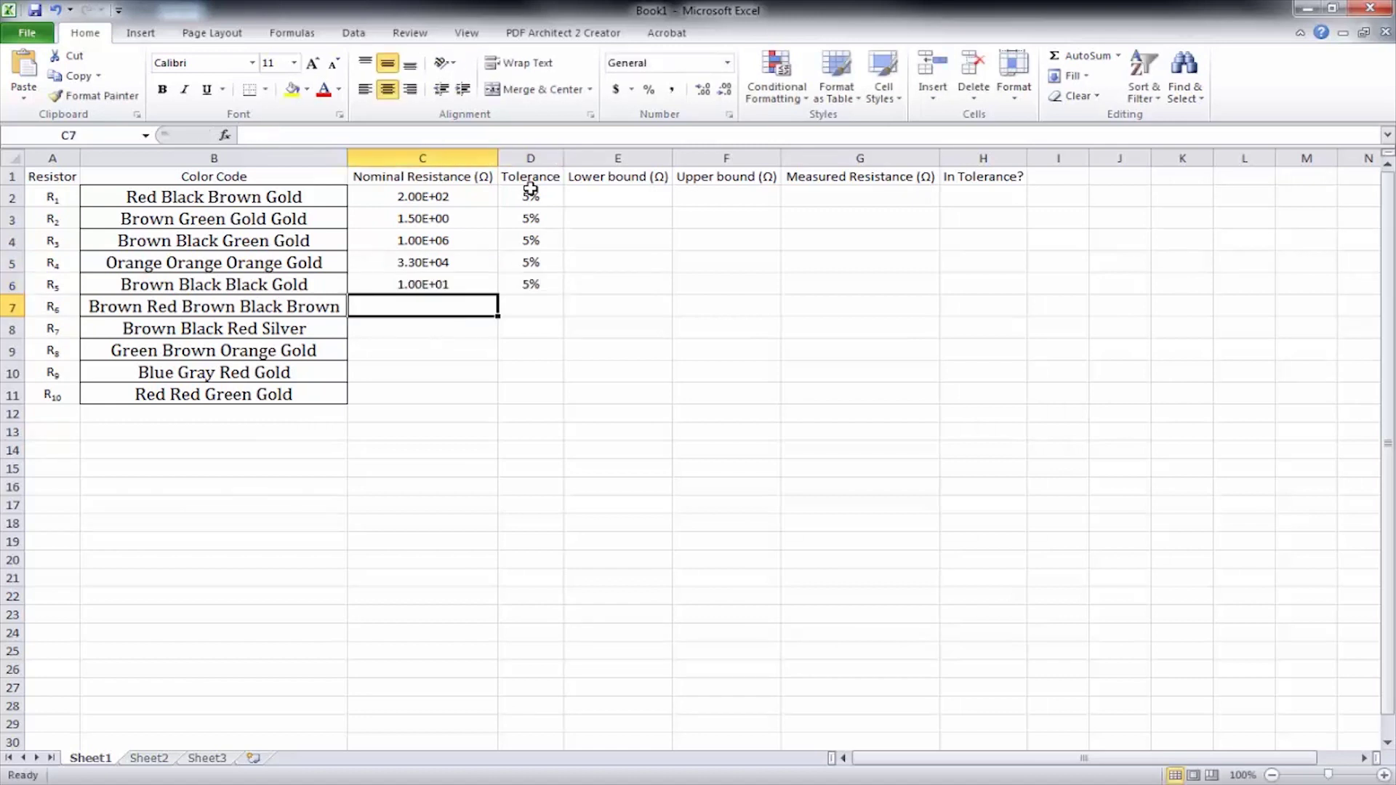
Enter R6 as 121e0 with 1% tolerance and R7 as 10e2 with 10% tolerance
{"action": "type", "text": "121"}
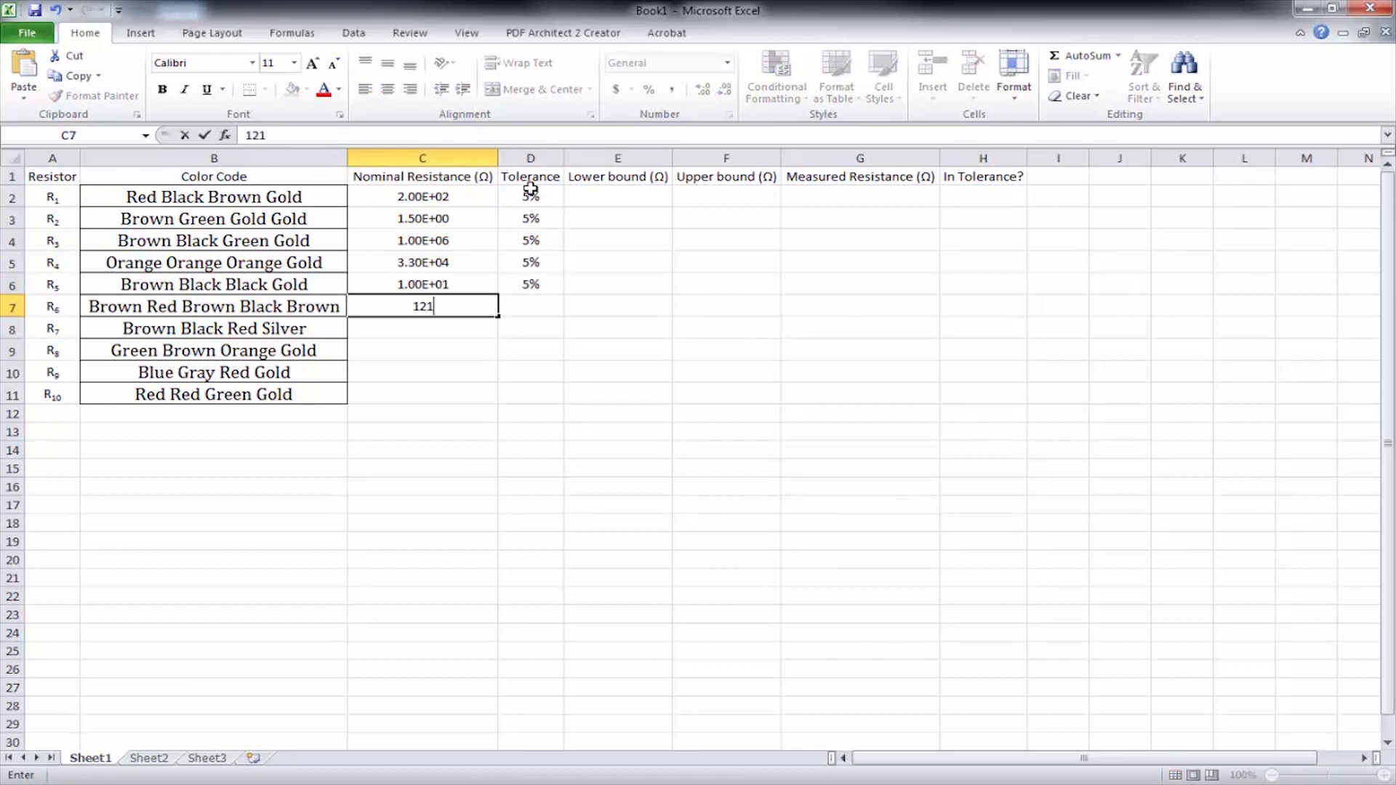
{"action": "type", "text": "e0"}
{"action": "key", "text": "Tab"}
{"action": "type", "text": "1"}
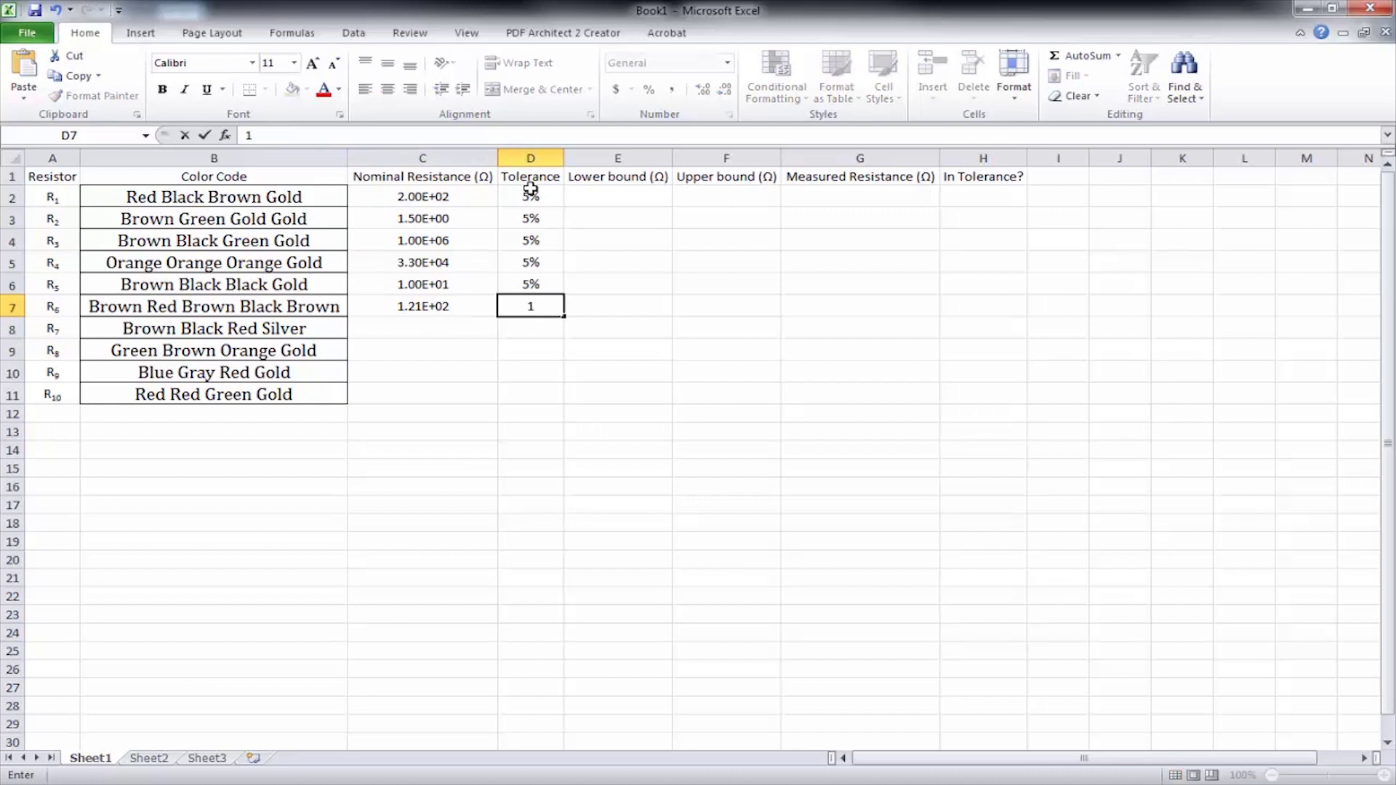
{"action": "type", "text": "%"}
{"action": "key", "text": "Return"}
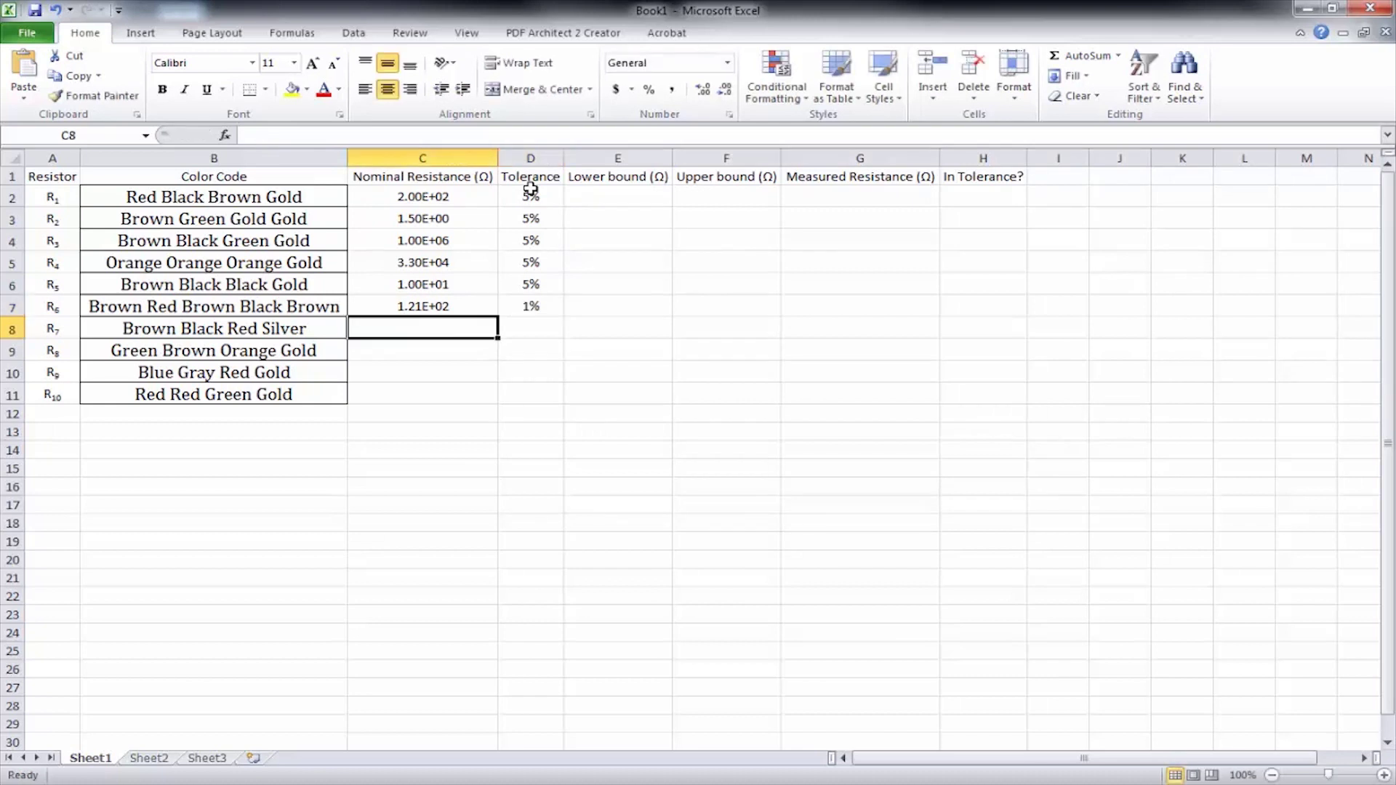
{"action": "type", "text": "10e2"}
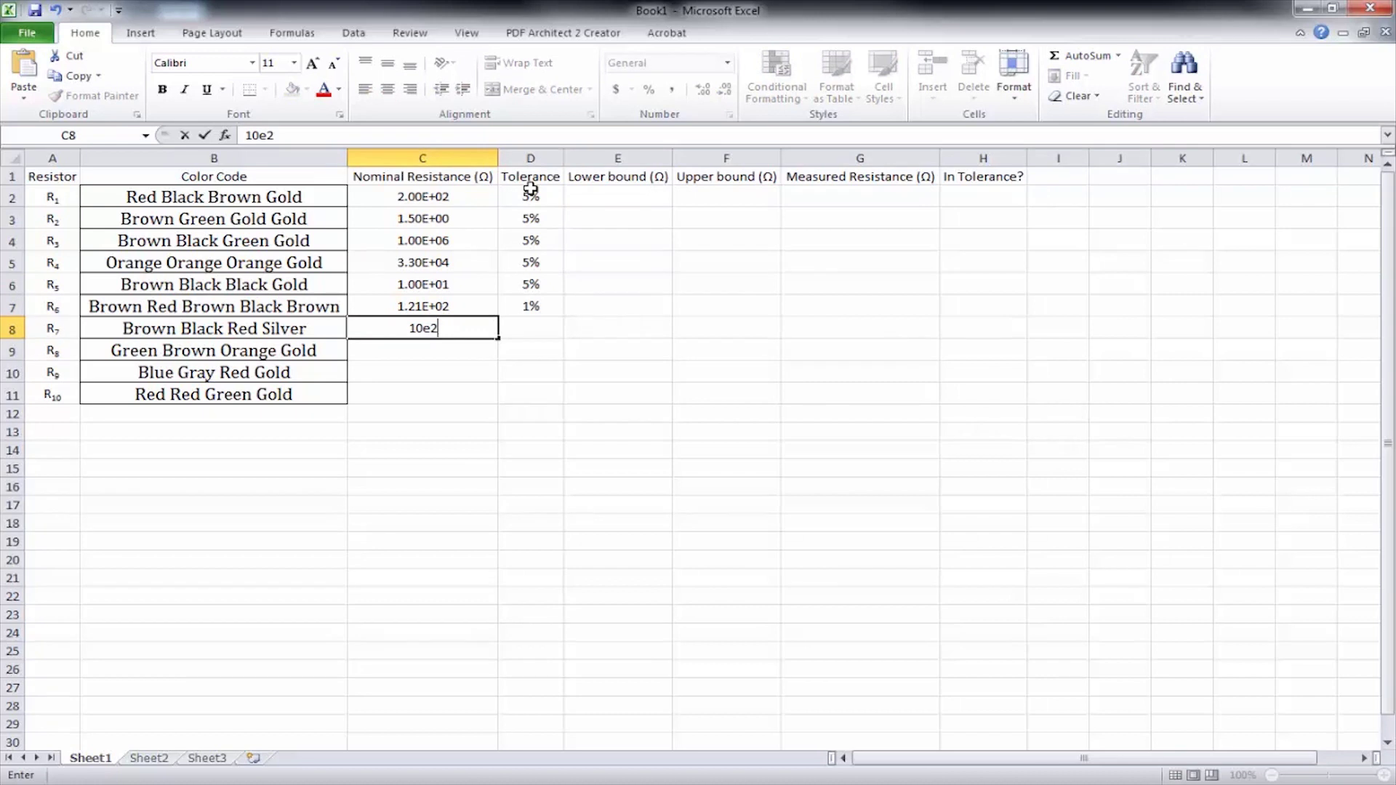
{"action": "key", "text": "Tab"}
{"action": "type", "text": "10%"}
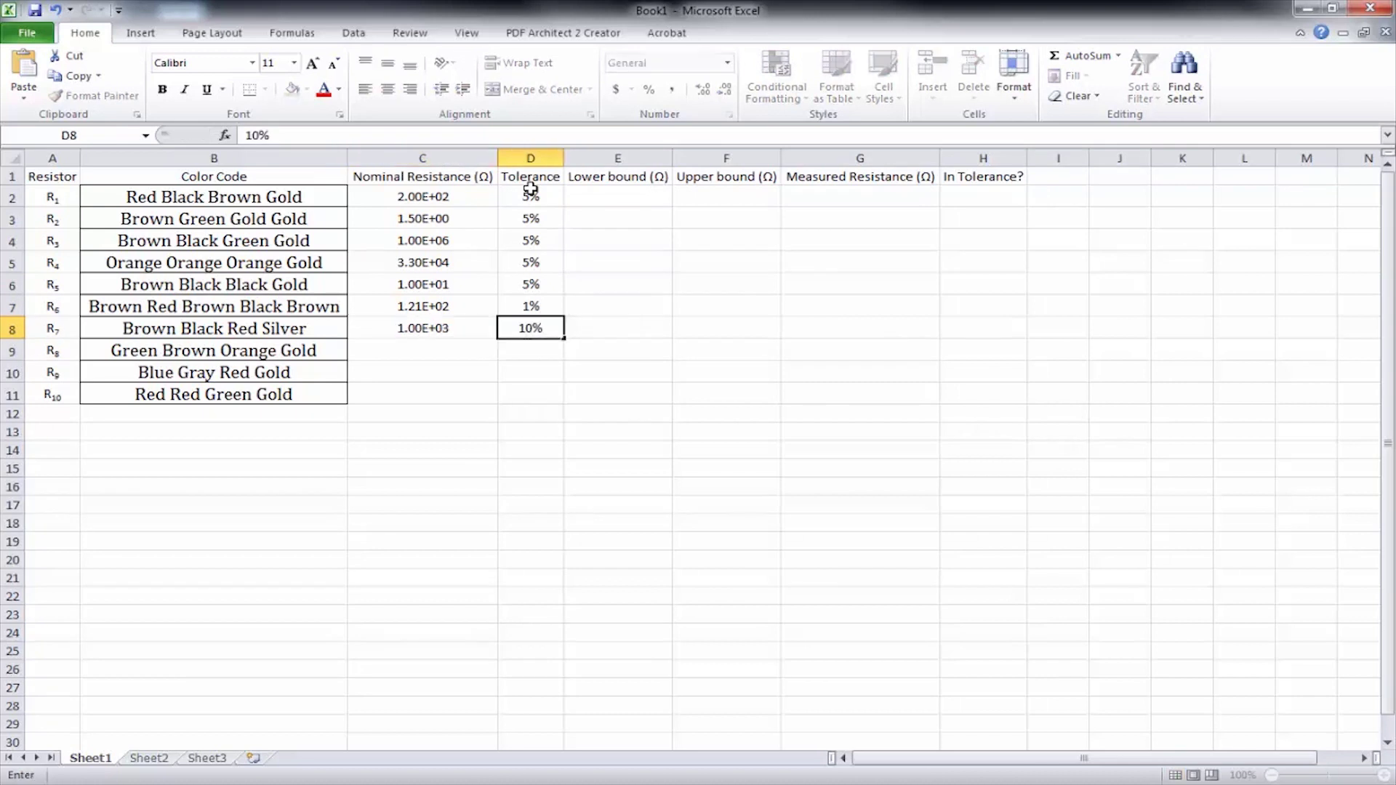
{"action": "key", "text": "Return"}
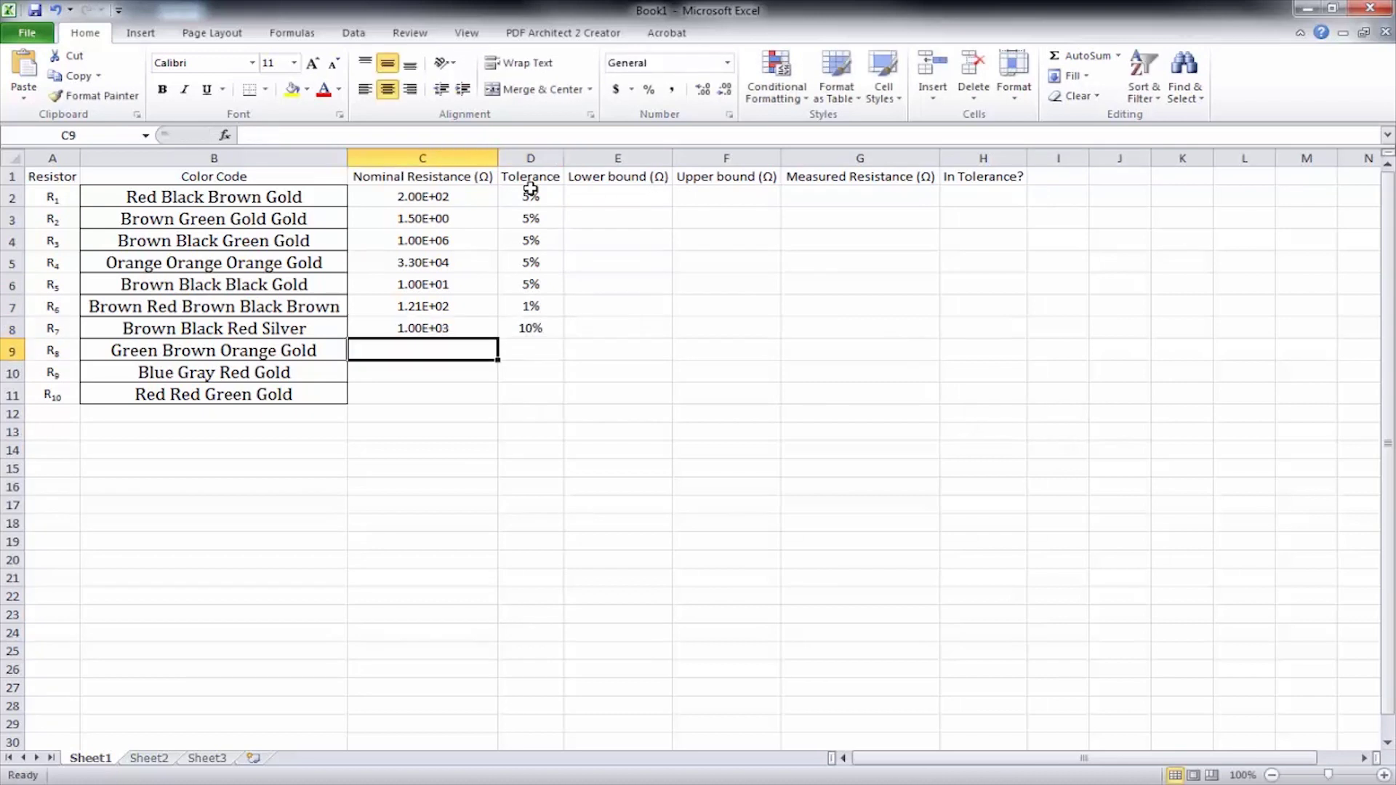
Enter R8 as 51e3, R9 as 6.80E+03 and R10 as 2200000, each with 5% tolerance
{"action": "type", "text": "51e3"}
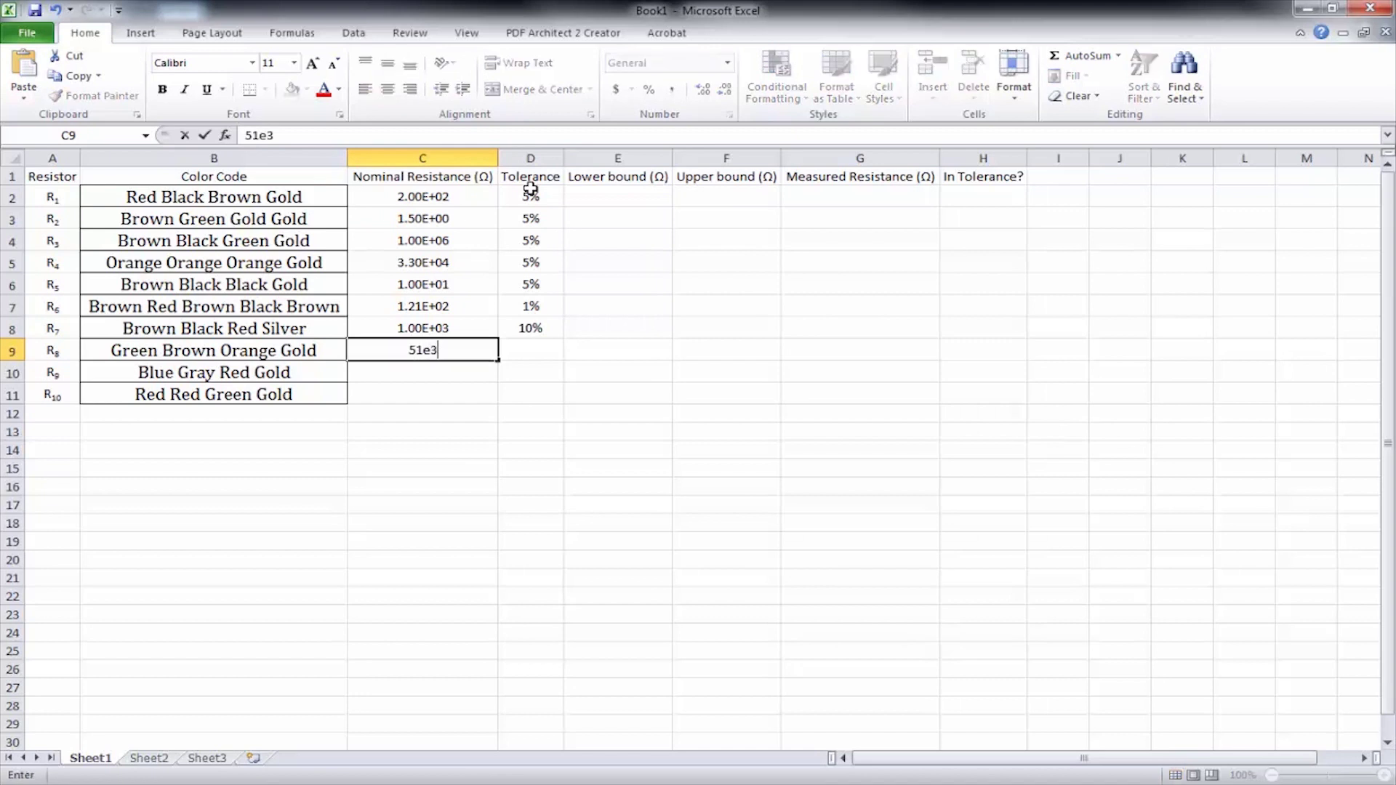
{"action": "key", "text": "Tab"}
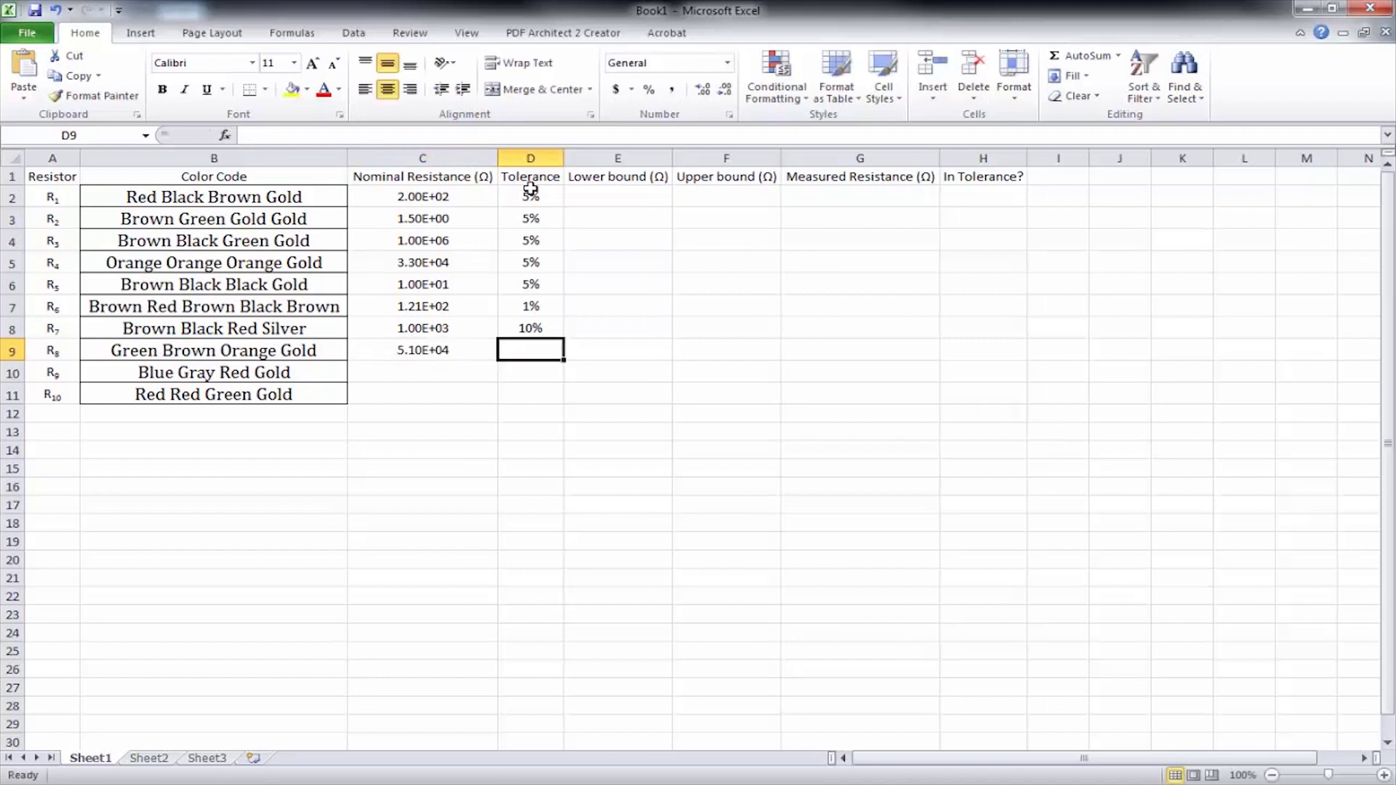
{"action": "type", "text": "5"}
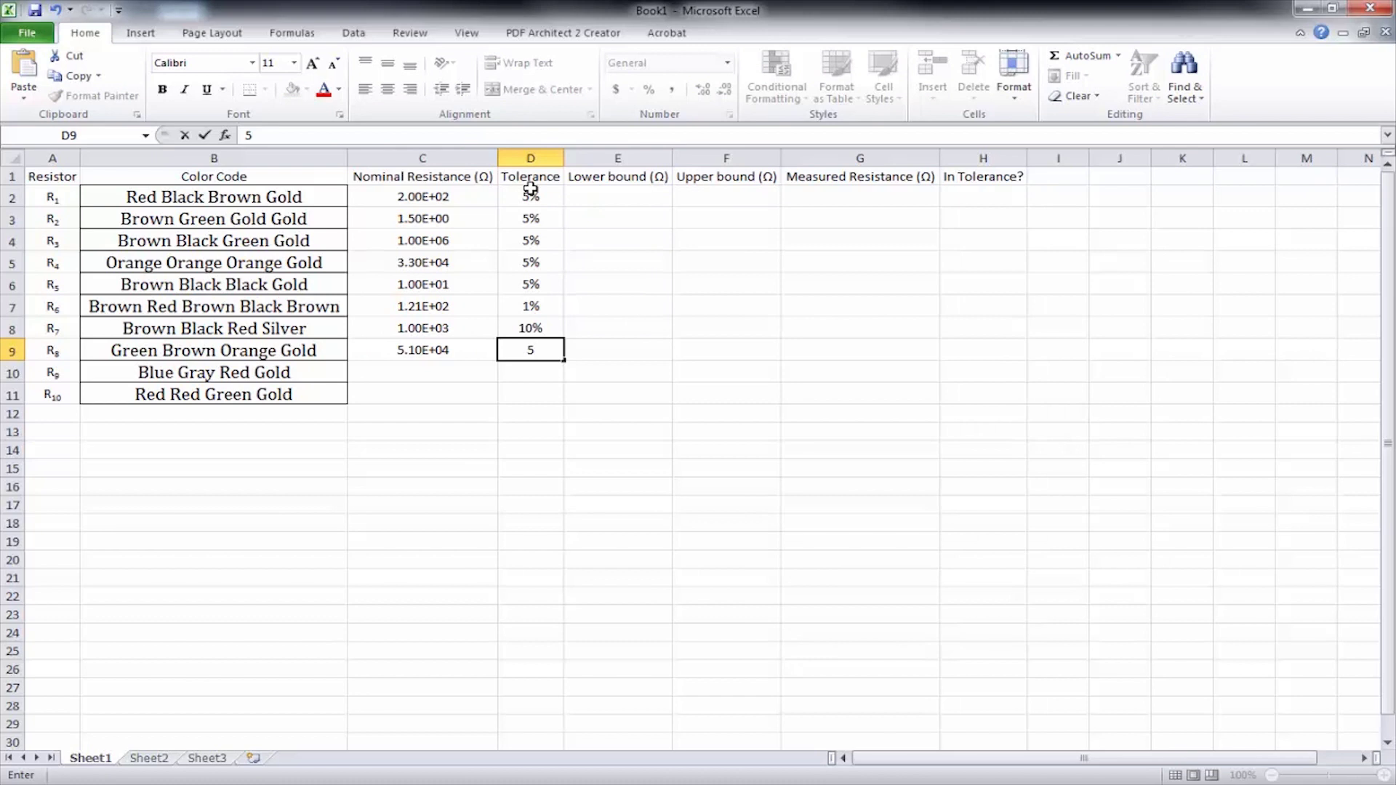
{"action": "type", "text": "%"}
{"action": "key", "text": "Return"}
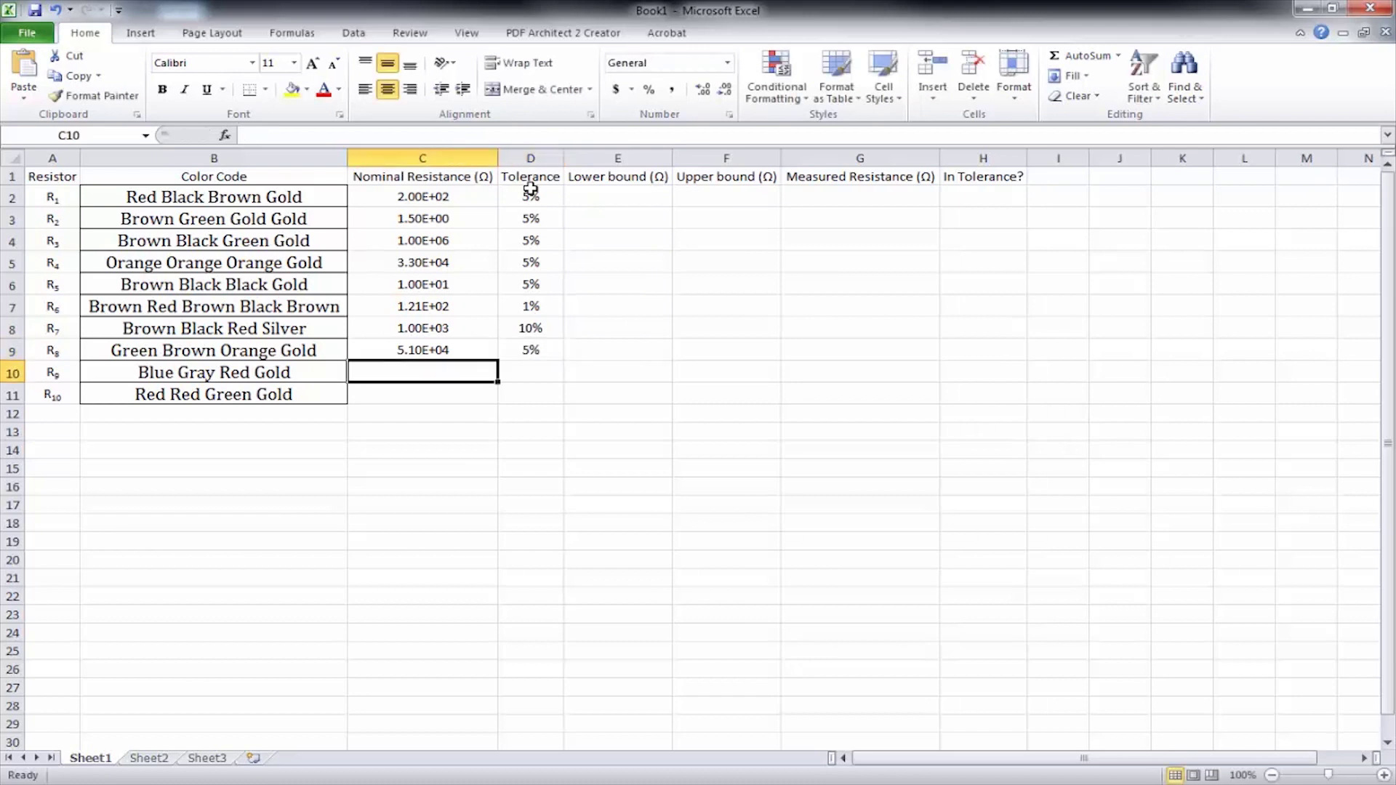
{"action": "type", "text": "6"}
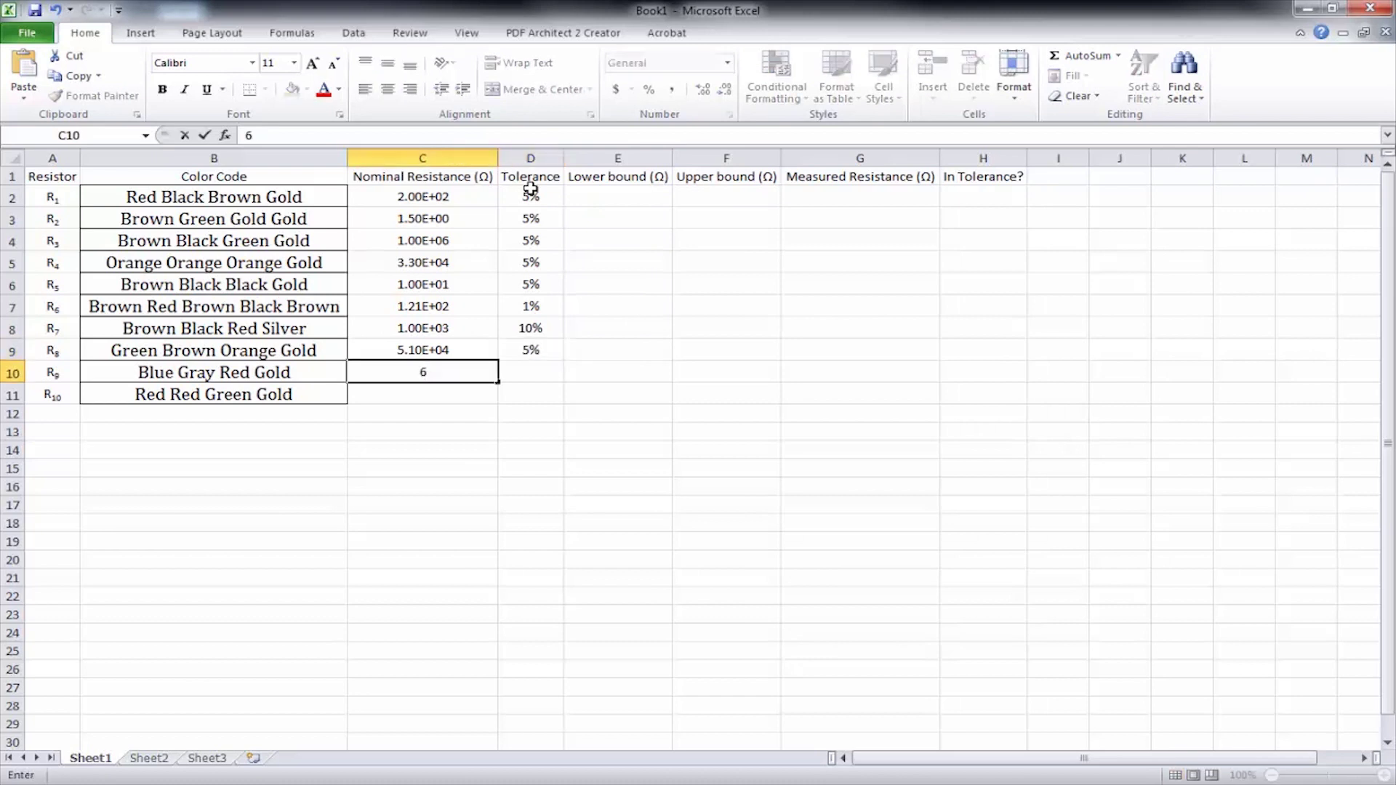
{"action": "type", "text": ".80E+0"}
{"action": "key", "text": "Tab"}
{"action": "type", "text": "5%"}
{"action": "key", "text": "Return"}
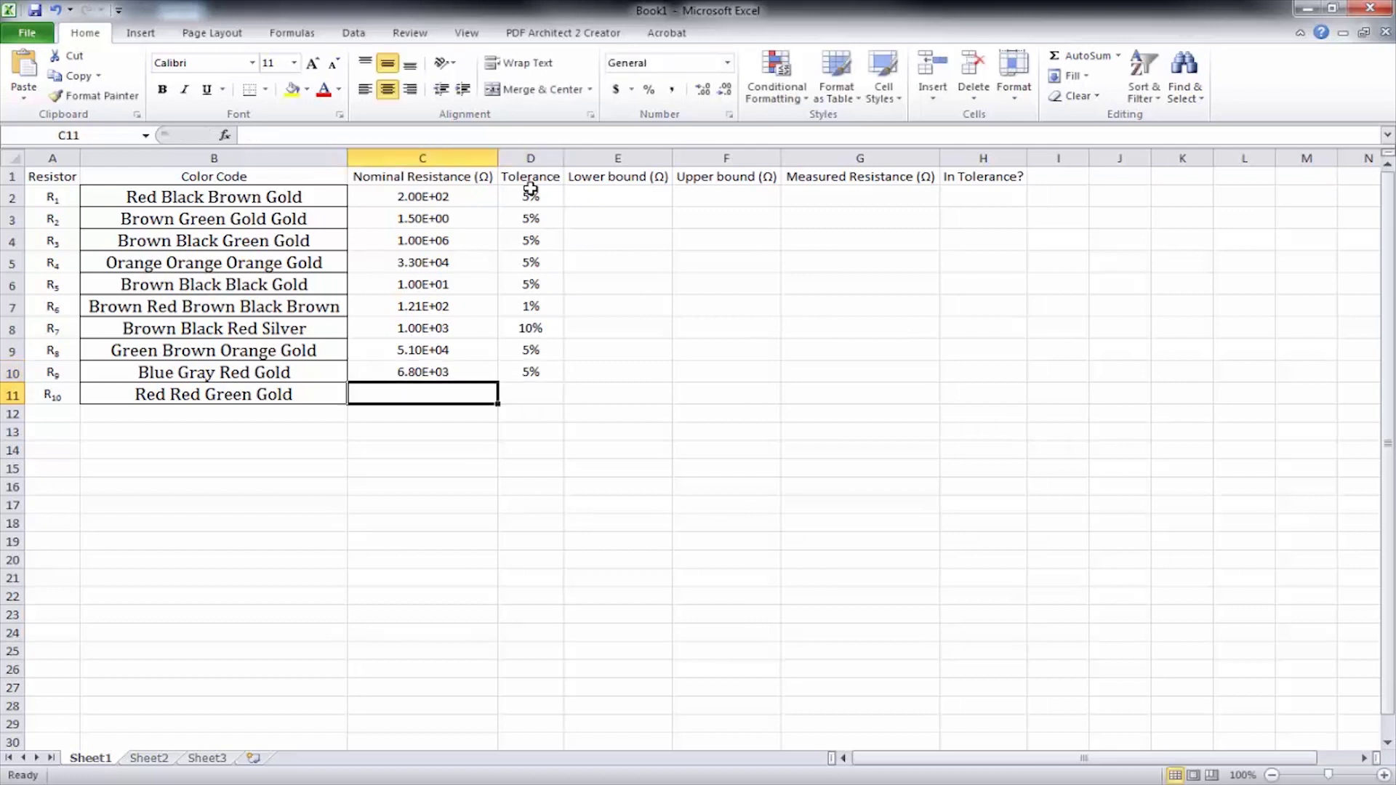
{"action": "type", "text": "22"}
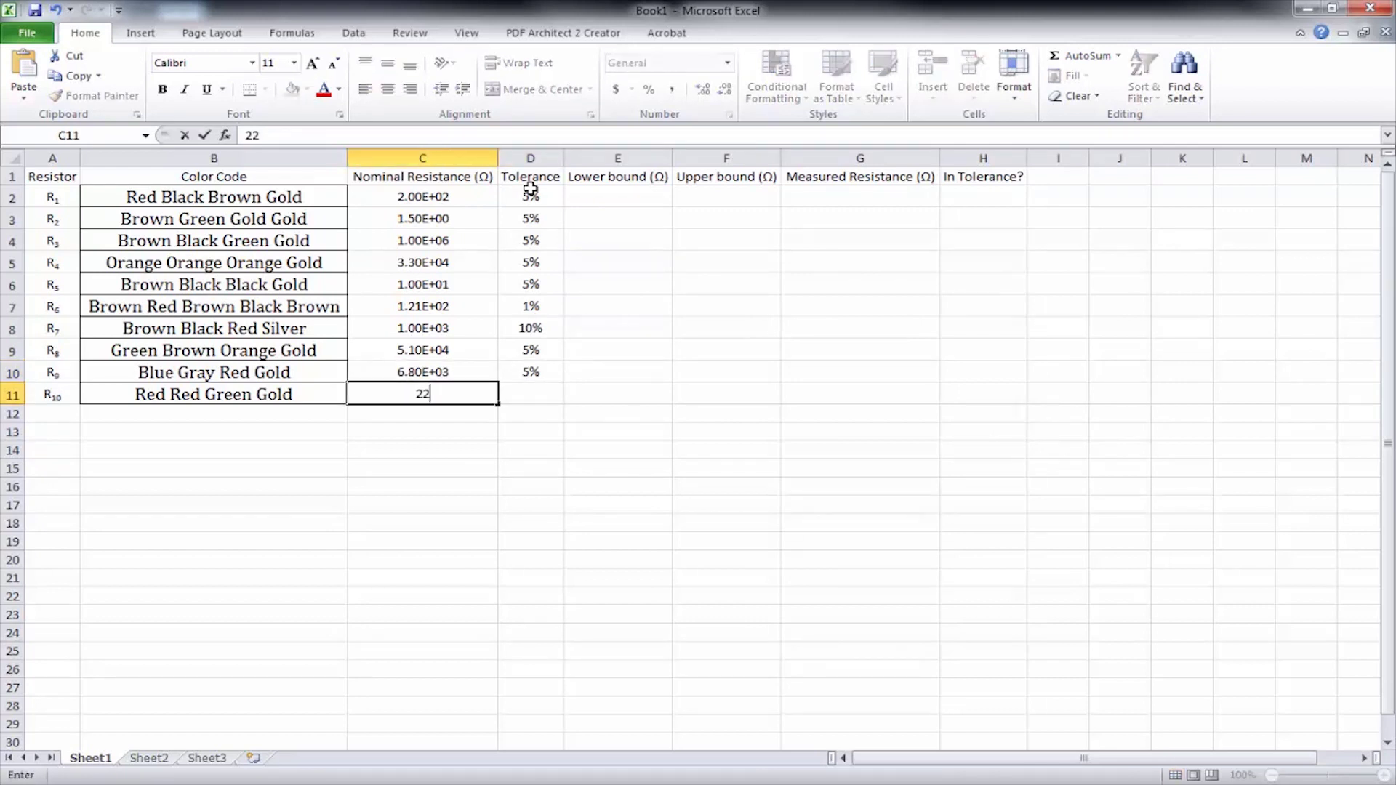
{"action": "type", "text": "00000"}
{"action": "key", "text": "Tab"}
{"action": "type", "text": "5%"}
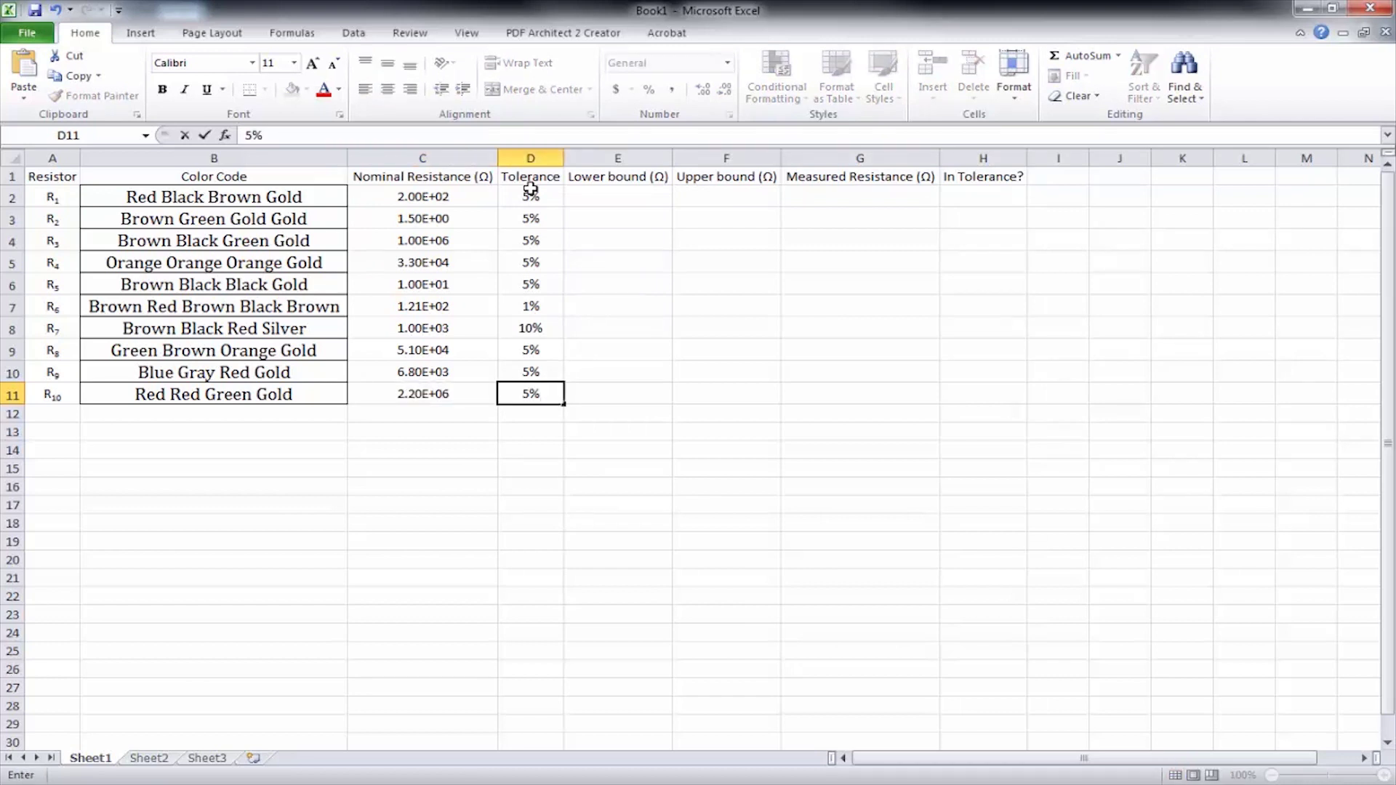
{"action": "key", "text": "Return"}
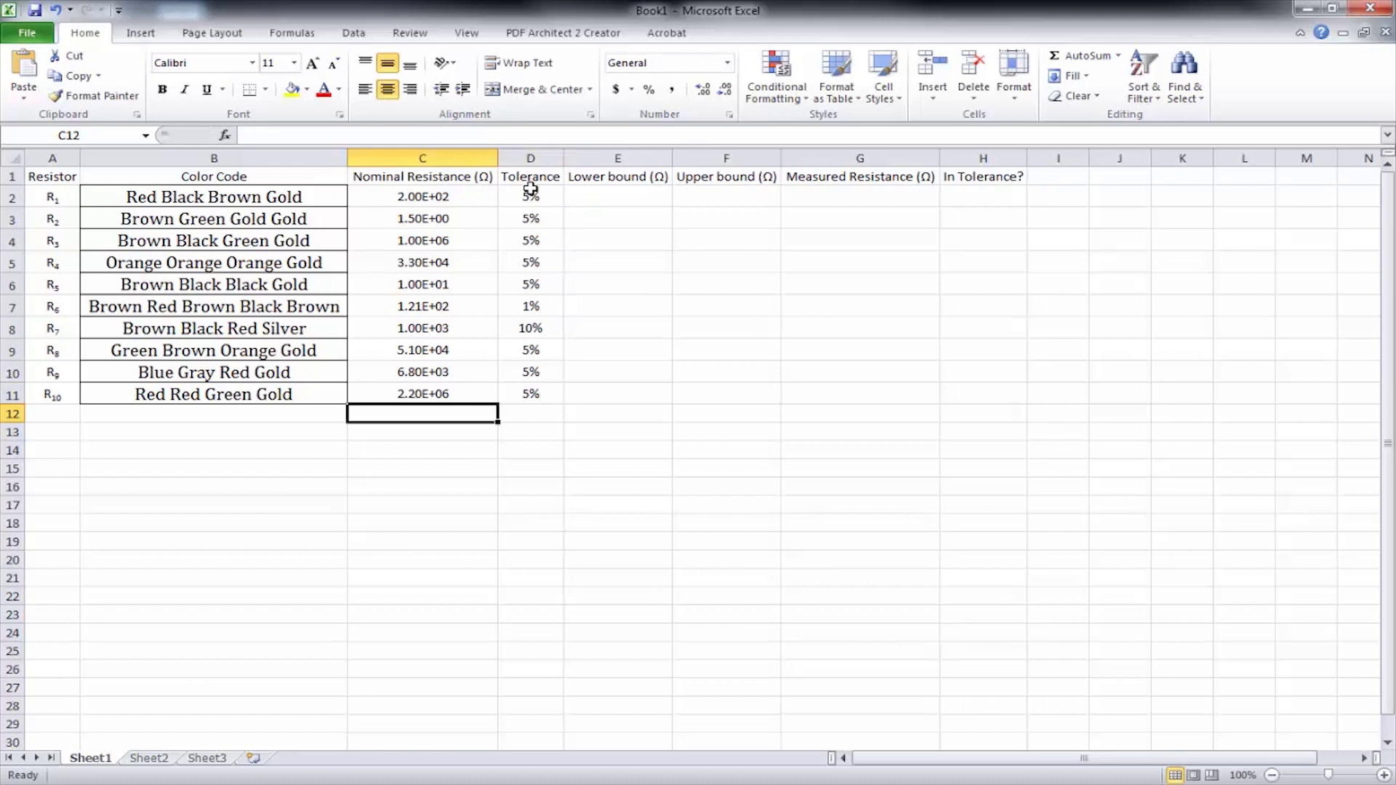
{"action": "left_click", "coordinate": [635, 192]}
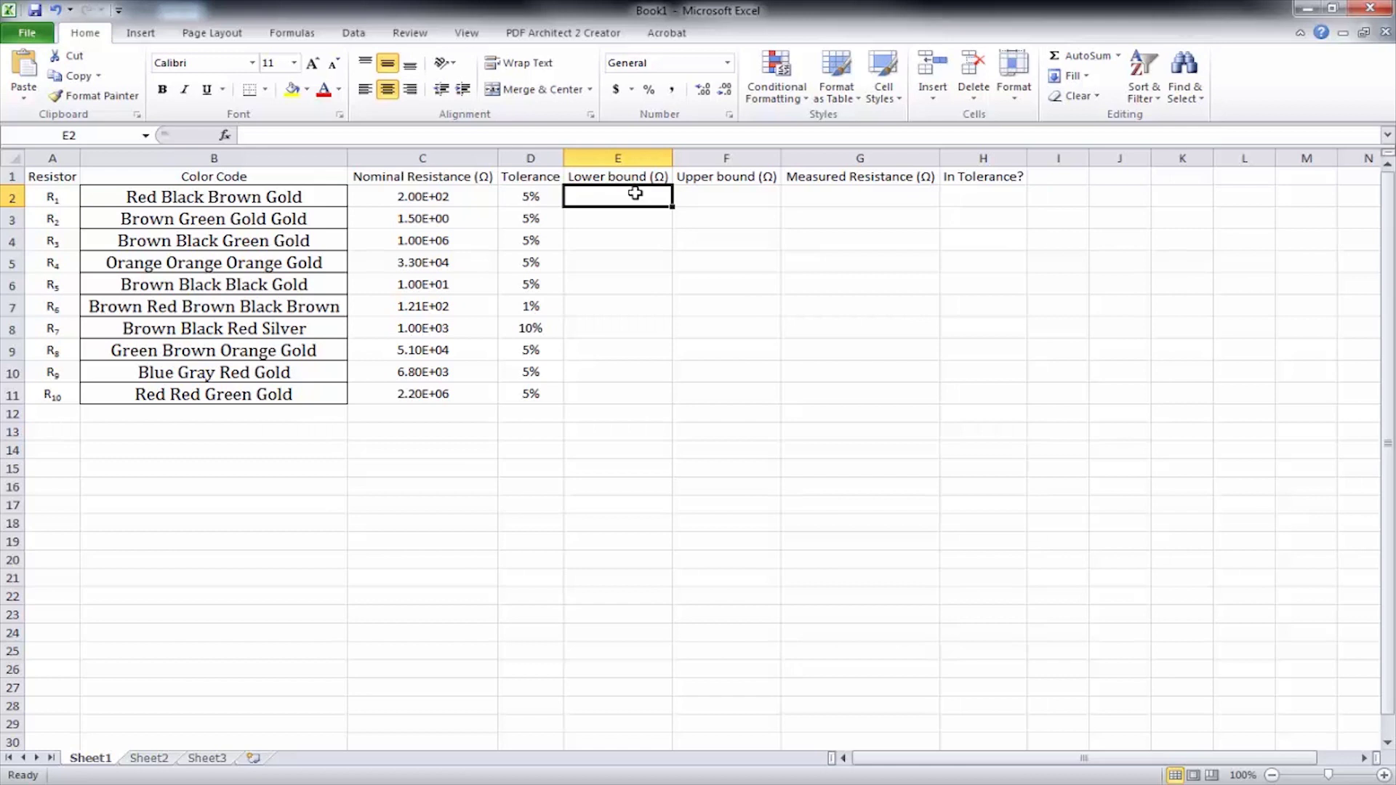
Enter the lower bound formula =C2*(1-D2) in E2, giving 190
{"action": "type", "text": "="}
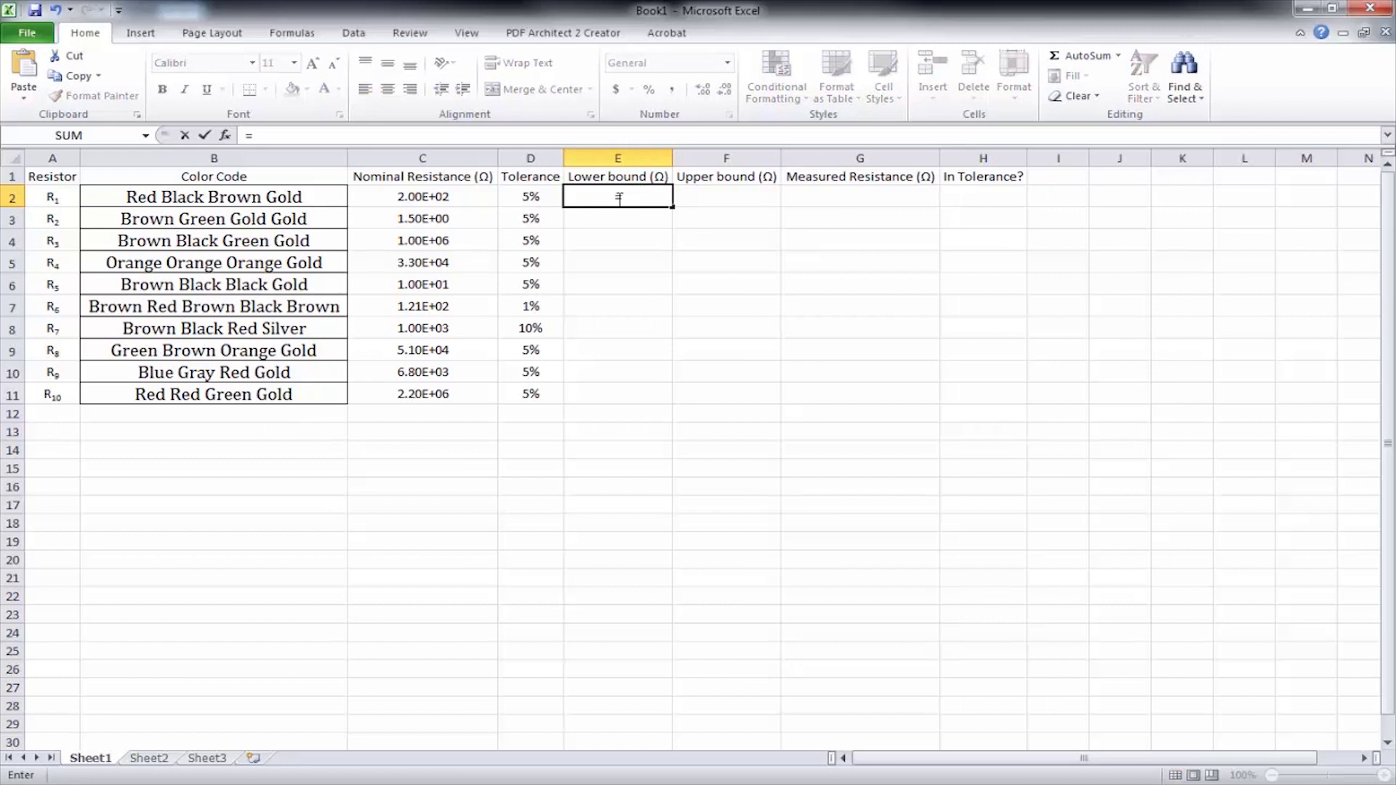
{"action": "left_click", "coordinate": [423, 197]}
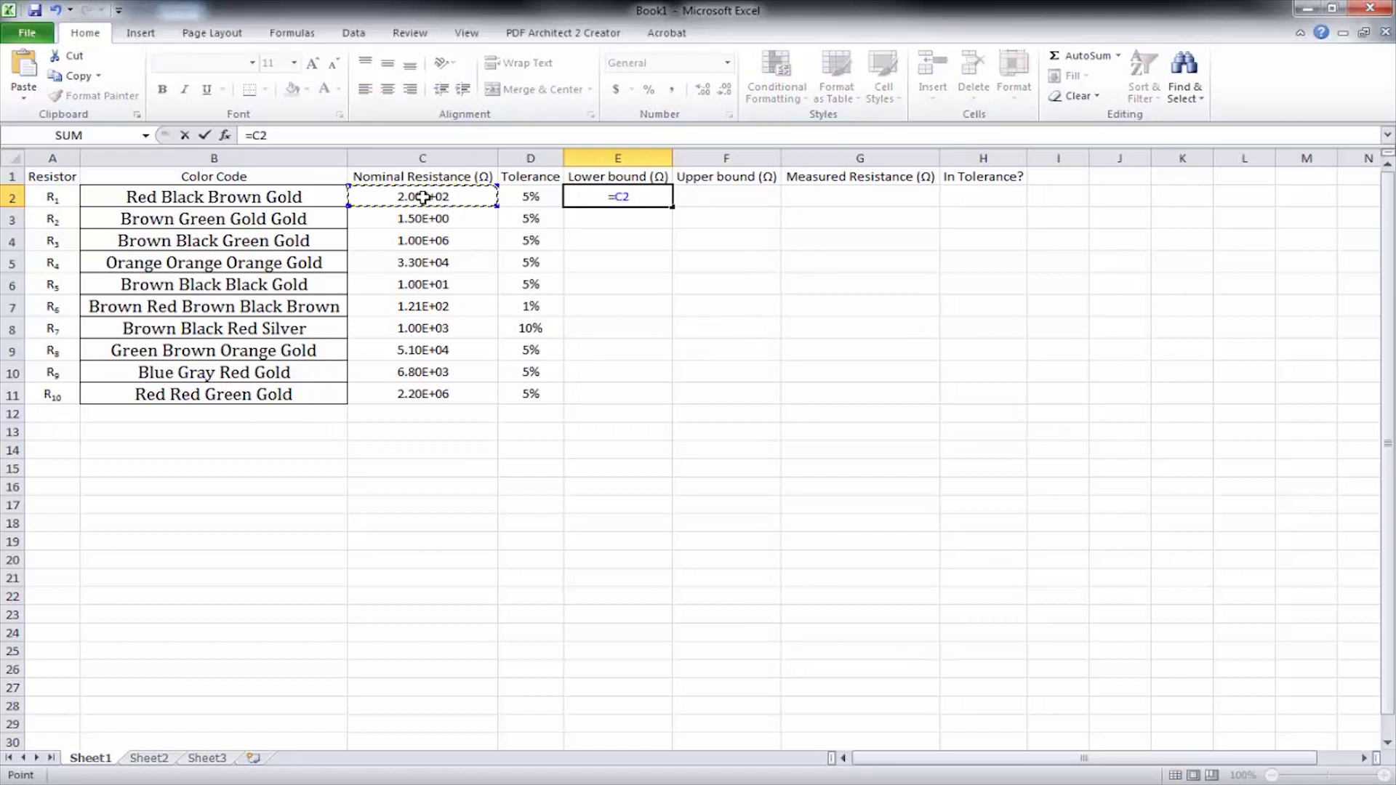
{"action": "type", "text": "*(1-"}
{"action": "left_click", "coordinate": [518, 198]}
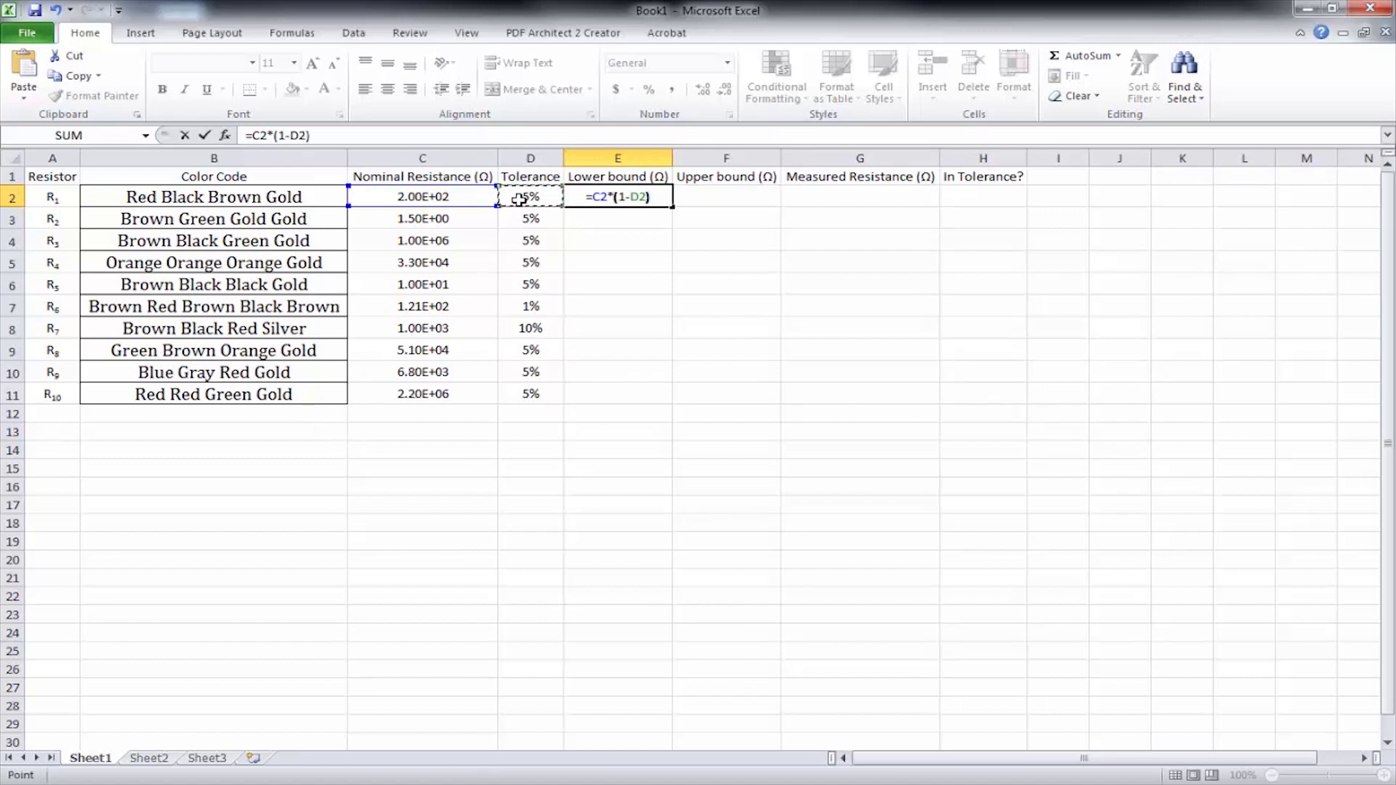
{"action": "type", "text": ")"}
{"action": "key", "text": "Return"}
Enter the upper bound formula =C2*(1+D2) in F2, giving 210
{"action": "key", "text": "Up"}
{"action": "key", "text": "Right"}
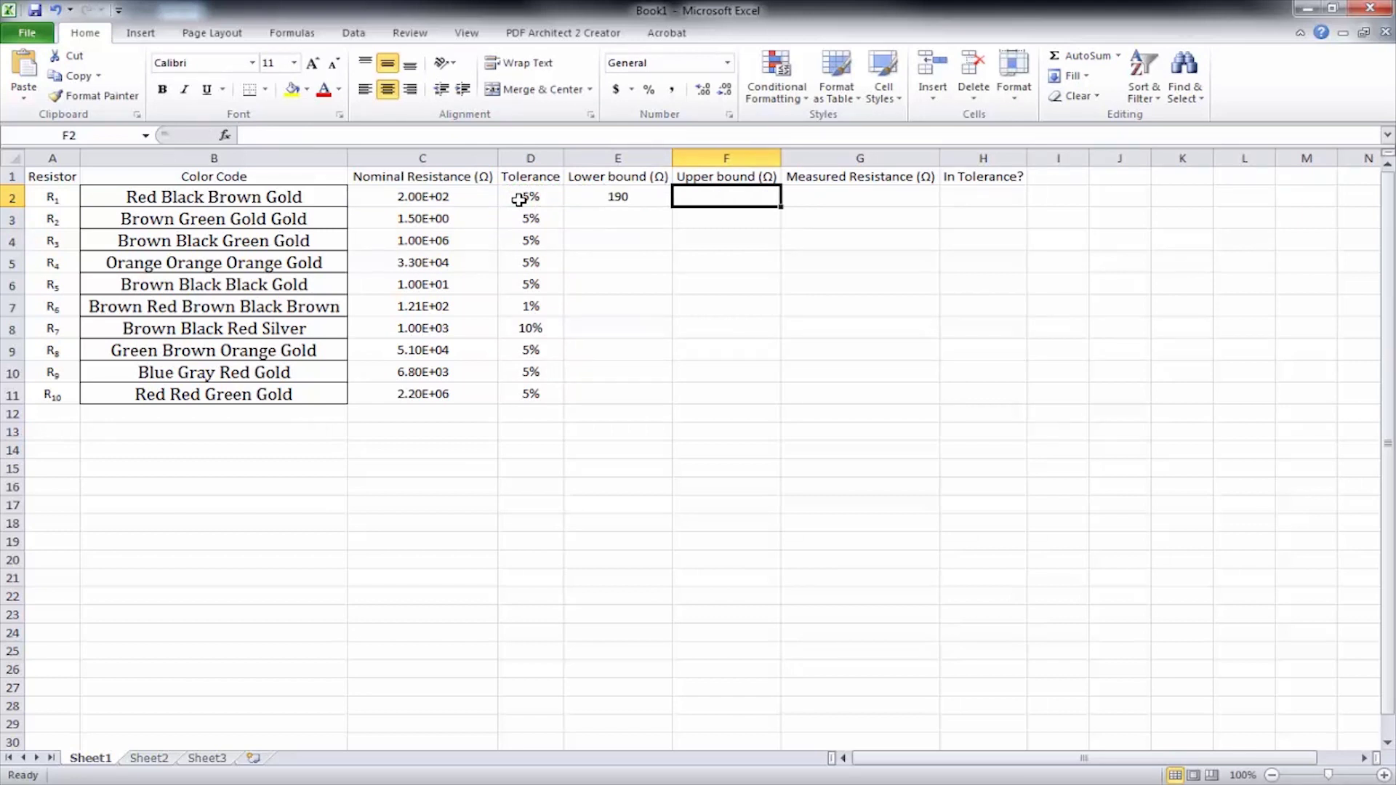
{"action": "type", "text": "="}
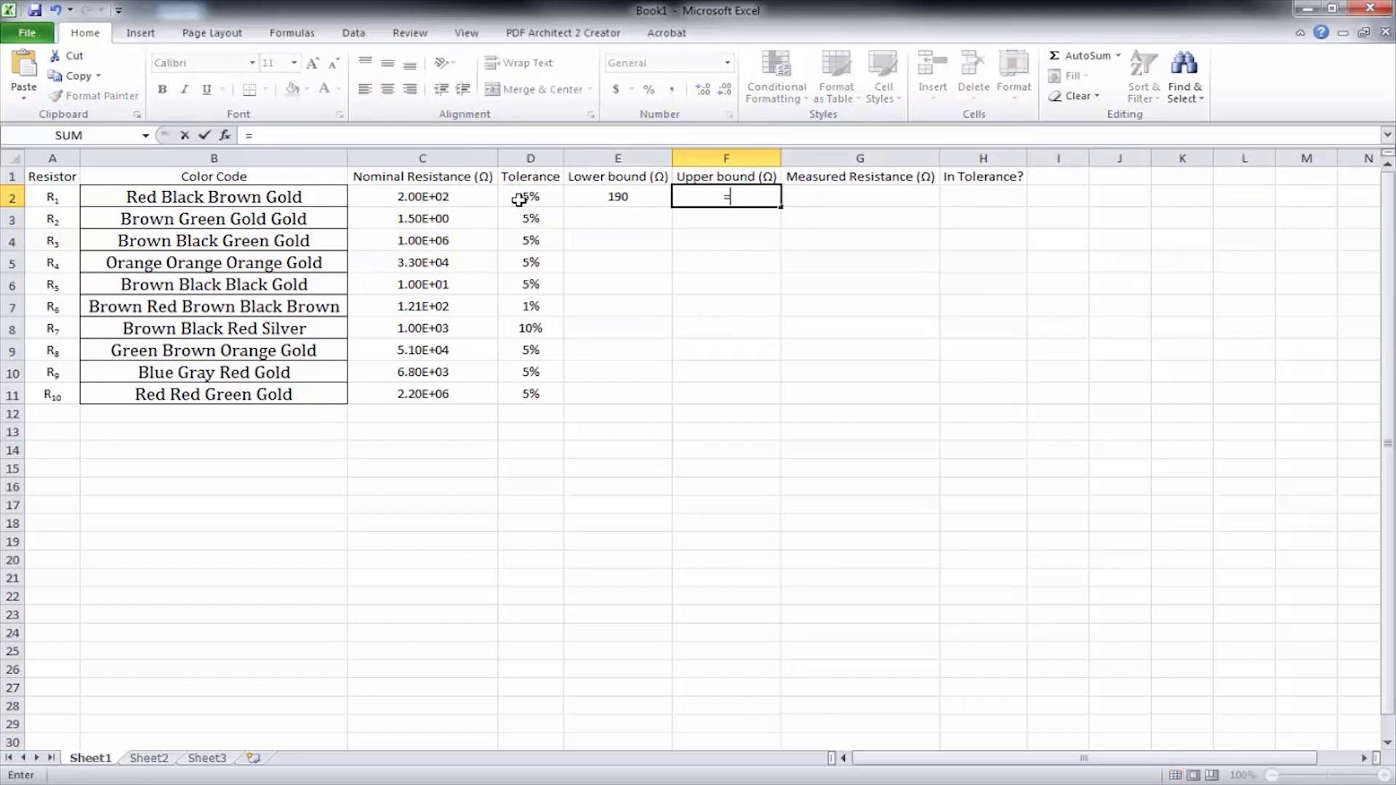
{"action": "left_click", "coordinate": [416, 190]}
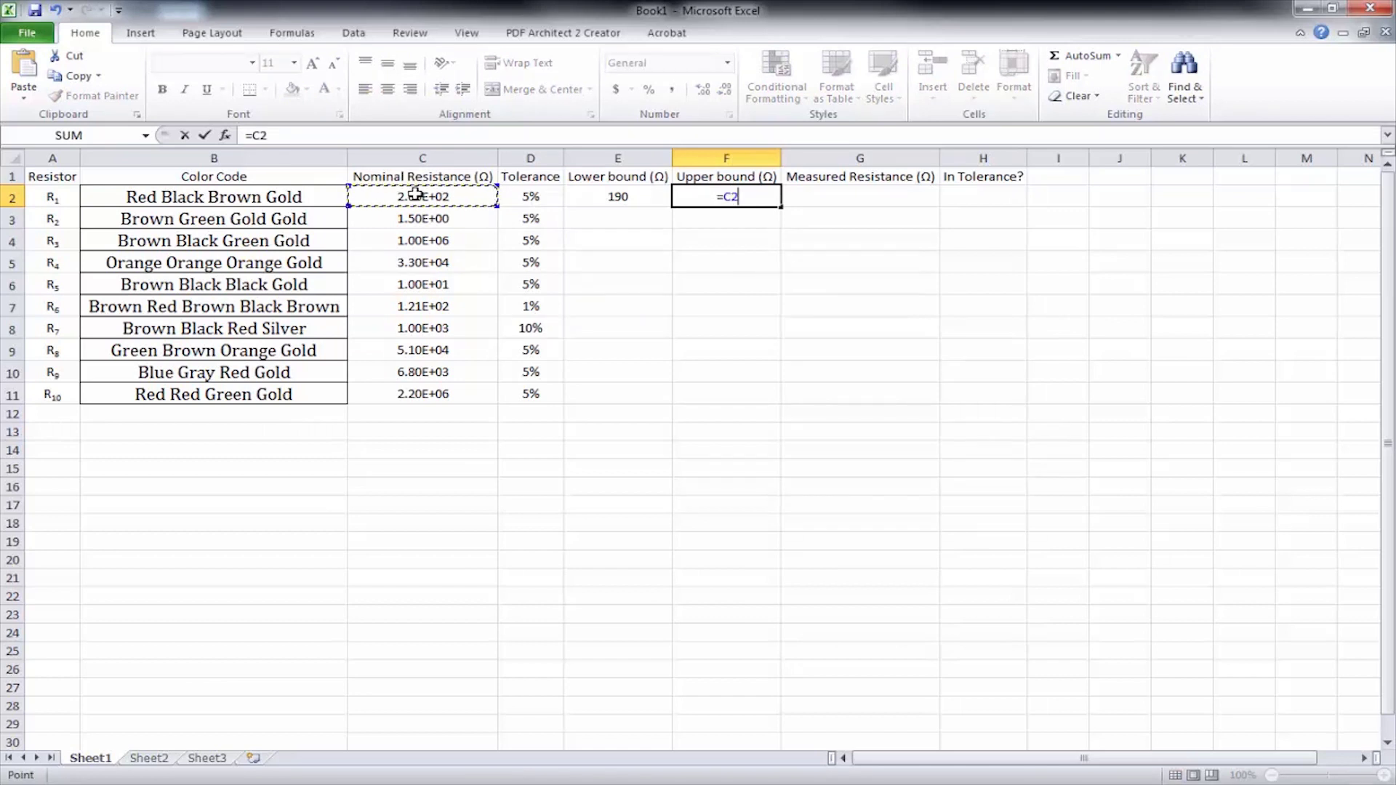
{"action": "type", "text": "*(1+"}
{"action": "left_click", "coordinate": [538, 198]}
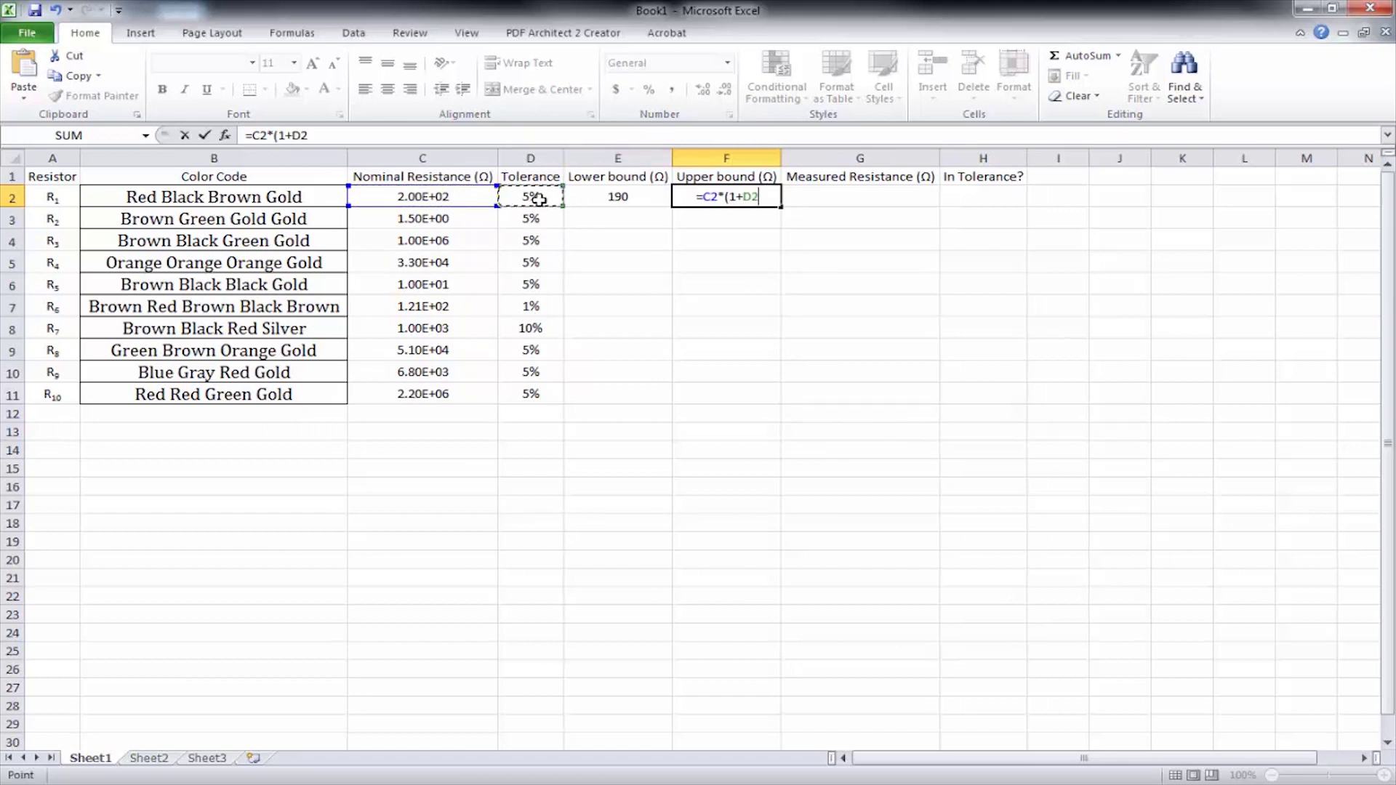
{"action": "type", "text": ")"}
{"action": "key", "text": "Return"}
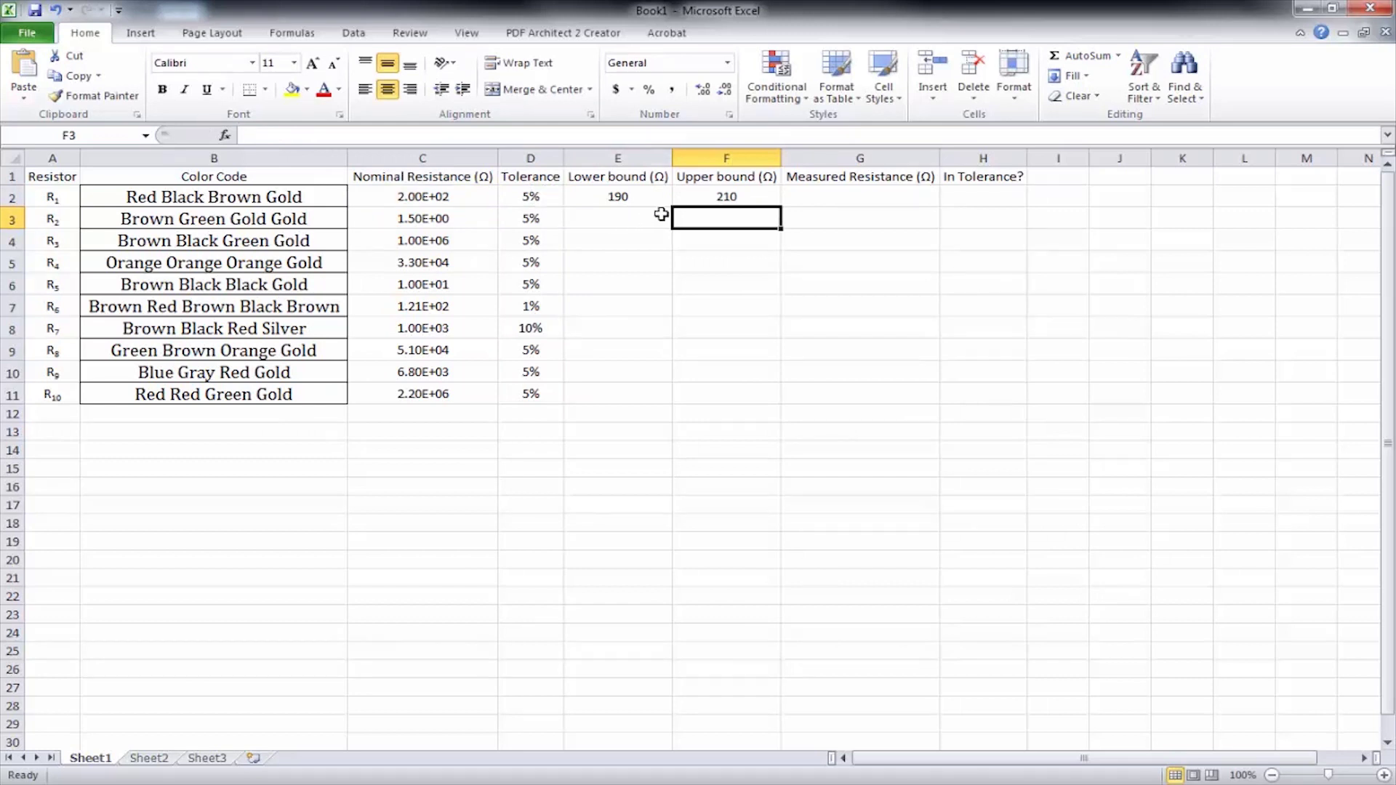
Fill the E2:F2 bound formulas down through row 11 for all ten resistors
{"action": "left_click_drag", "start_coordinate": [620, 195], "coordinate": [767, 194]}
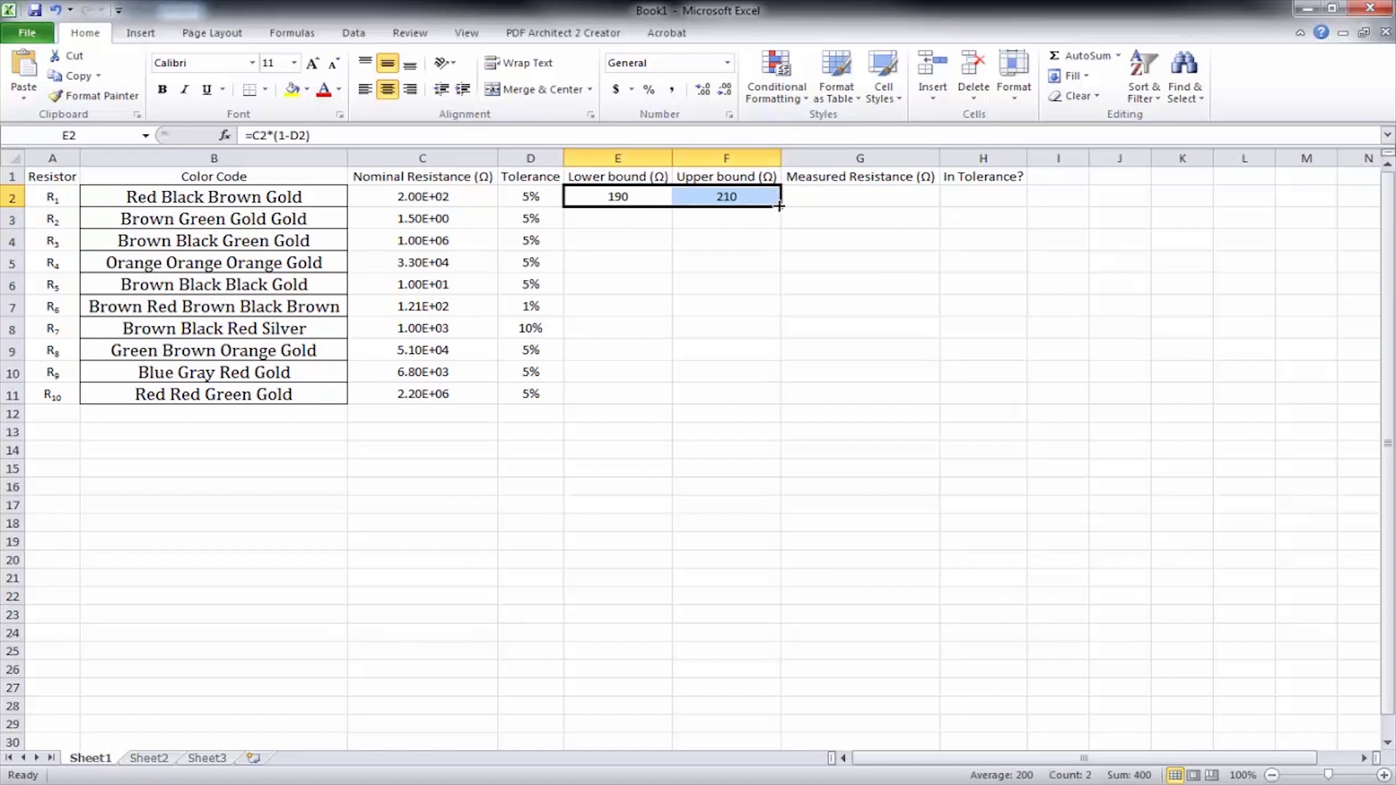
{"action": "double_click", "coordinate": [778, 206]}
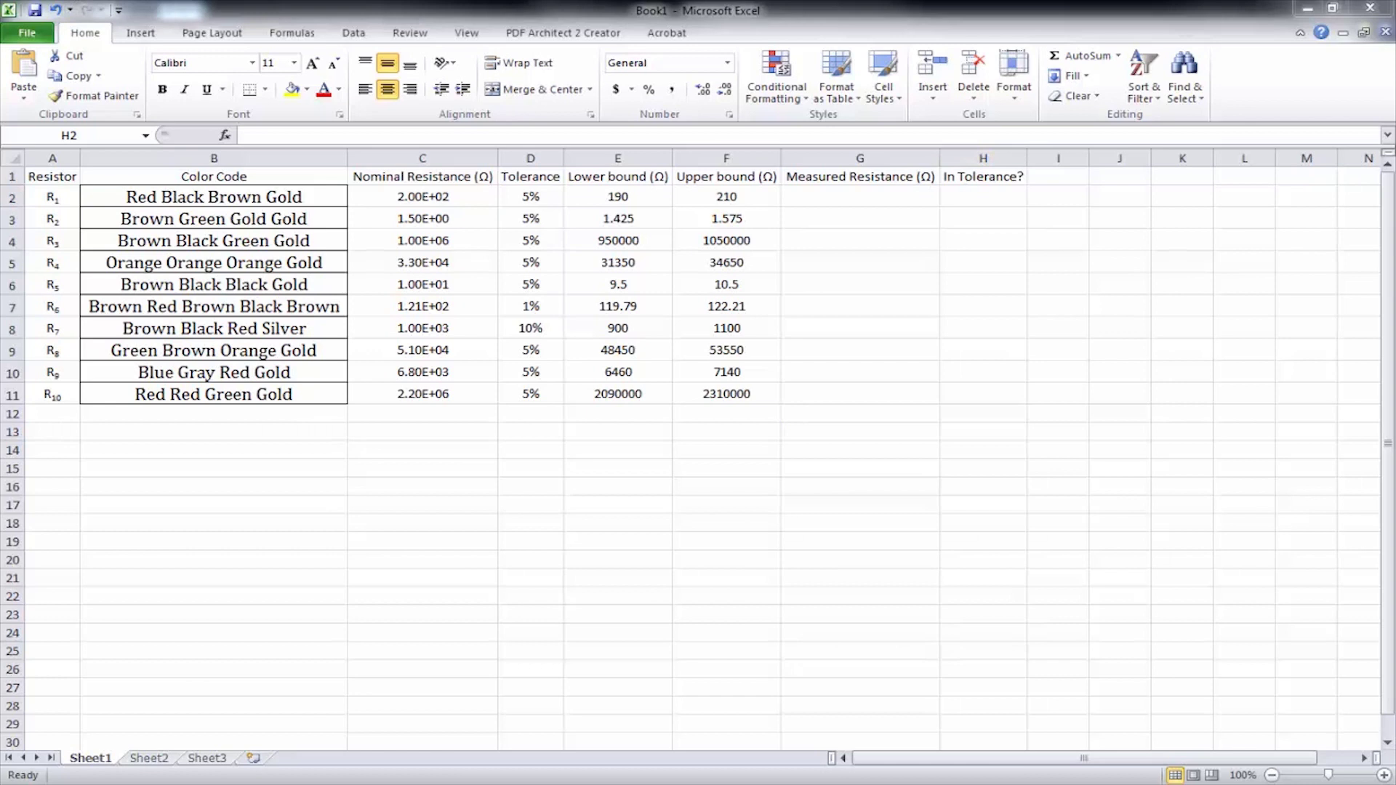
Enter =IF(AND(G2>=E2,G2<=F2),"Yes","No") in H2 to flag whether G2 is within tolerance
{"action": "left_click", "coordinate": [972, 192]}
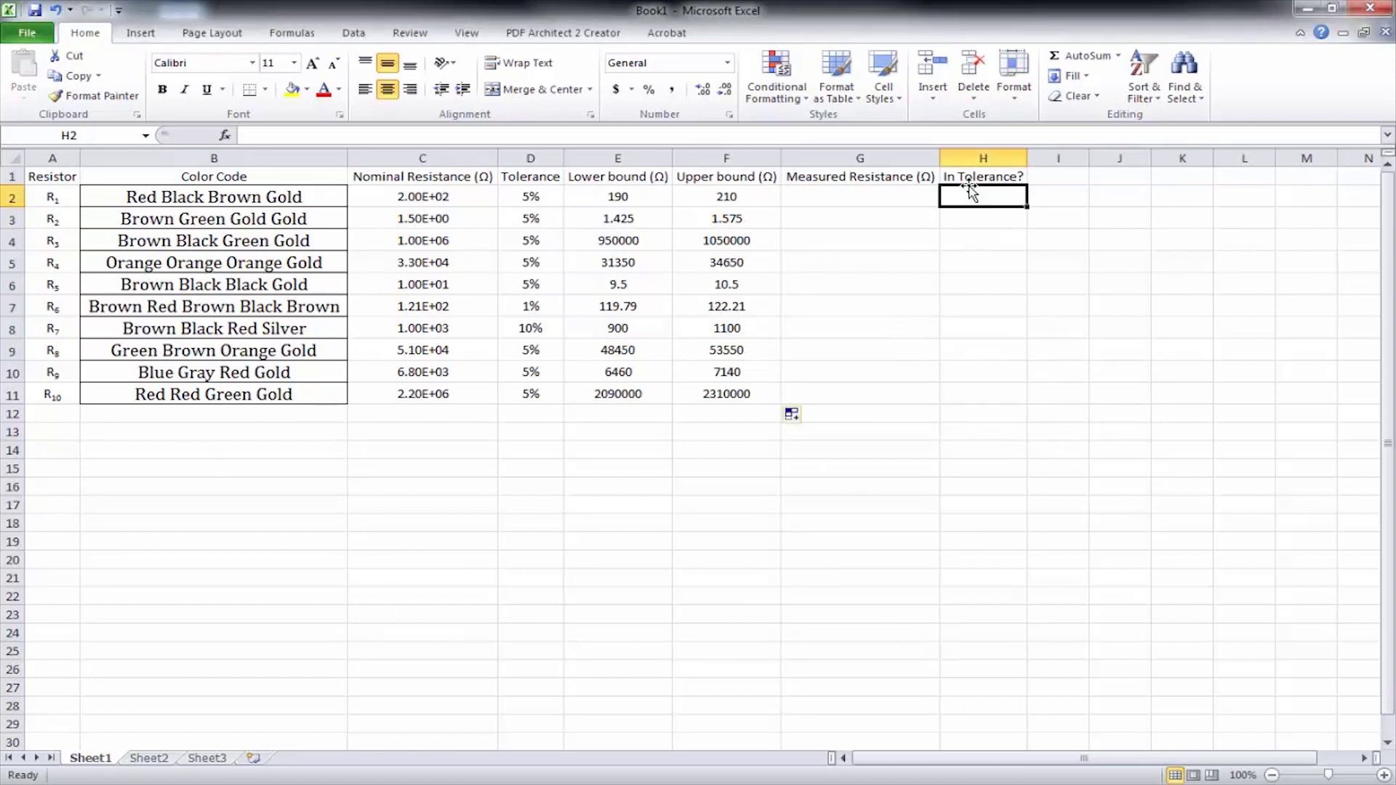
{"action": "left_click", "coordinate": [436, 137]}
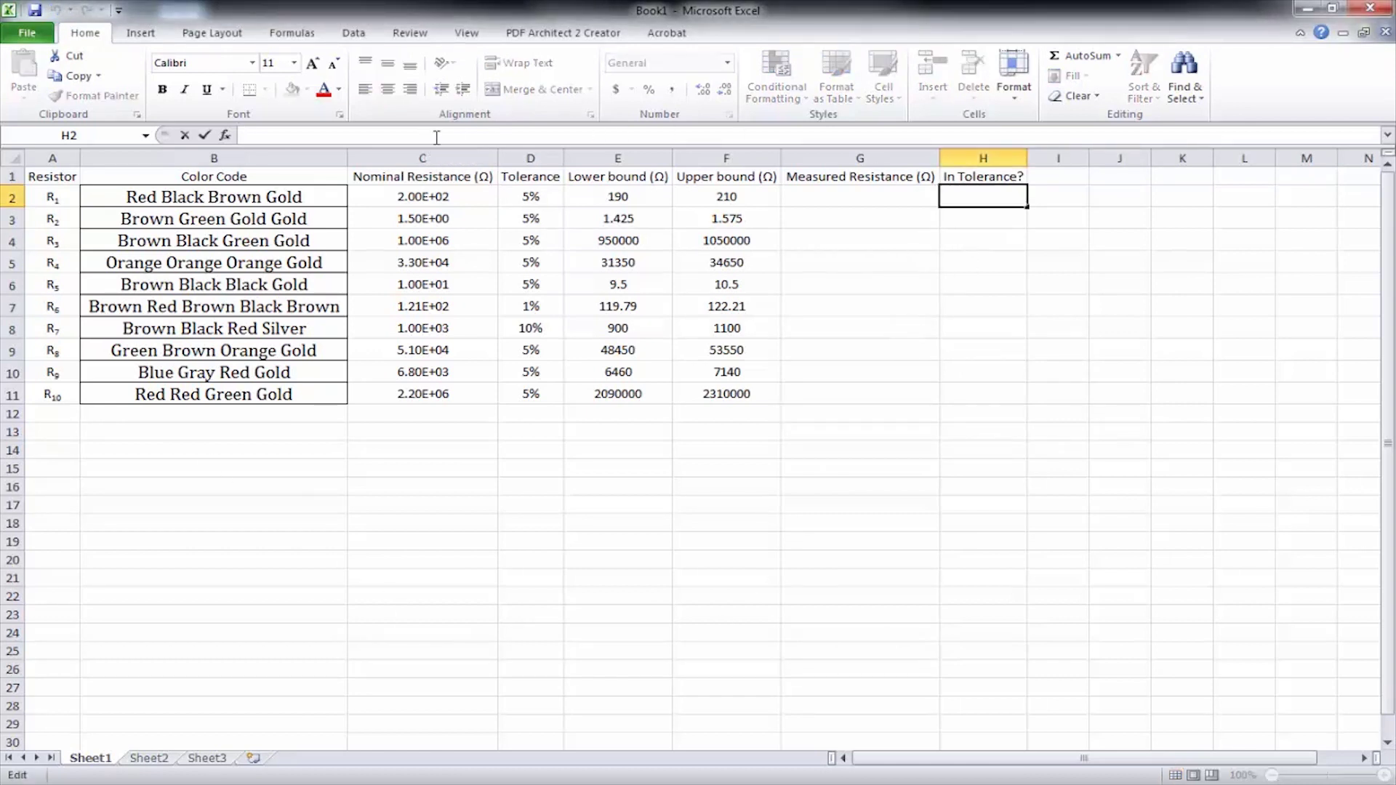
{"action": "type", "text": "="}
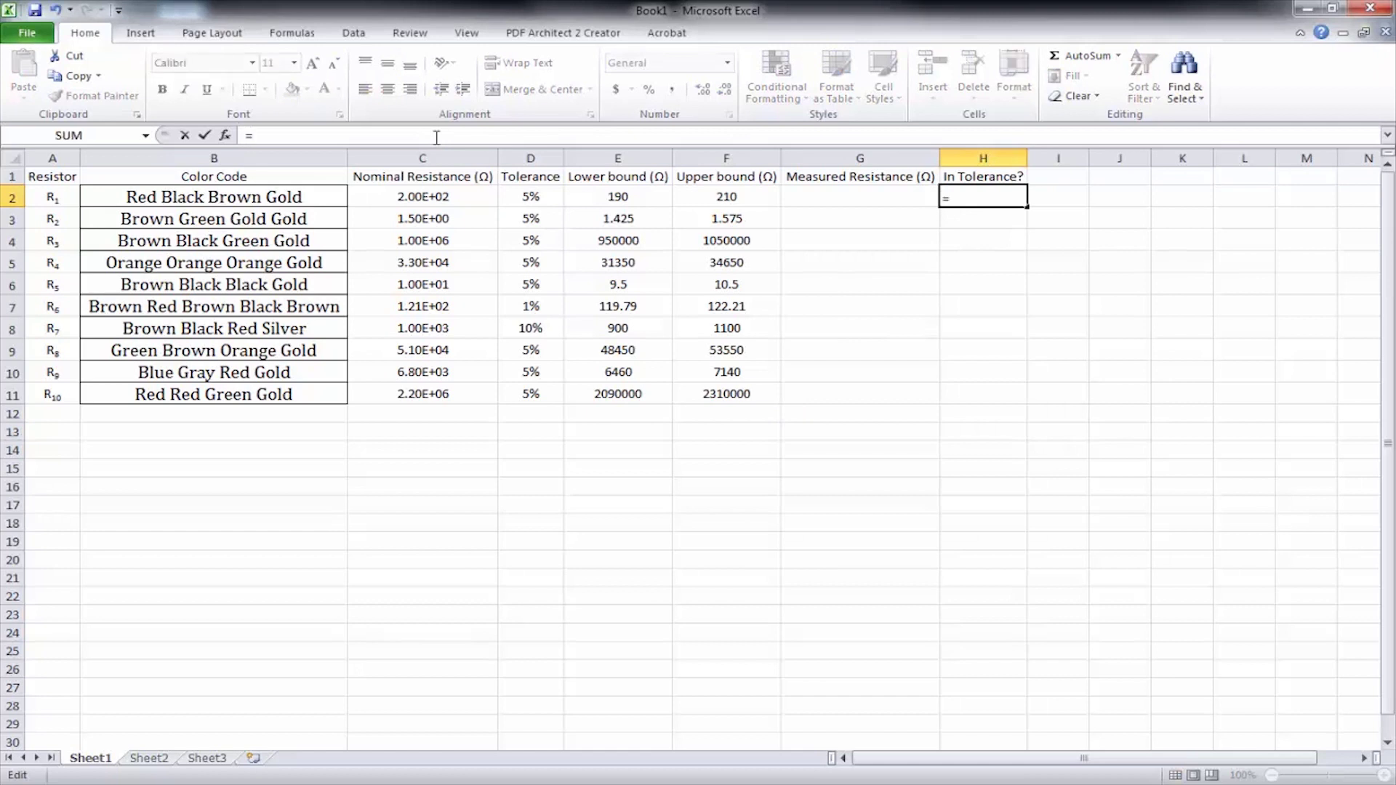
{"action": "type", "text": "if"}
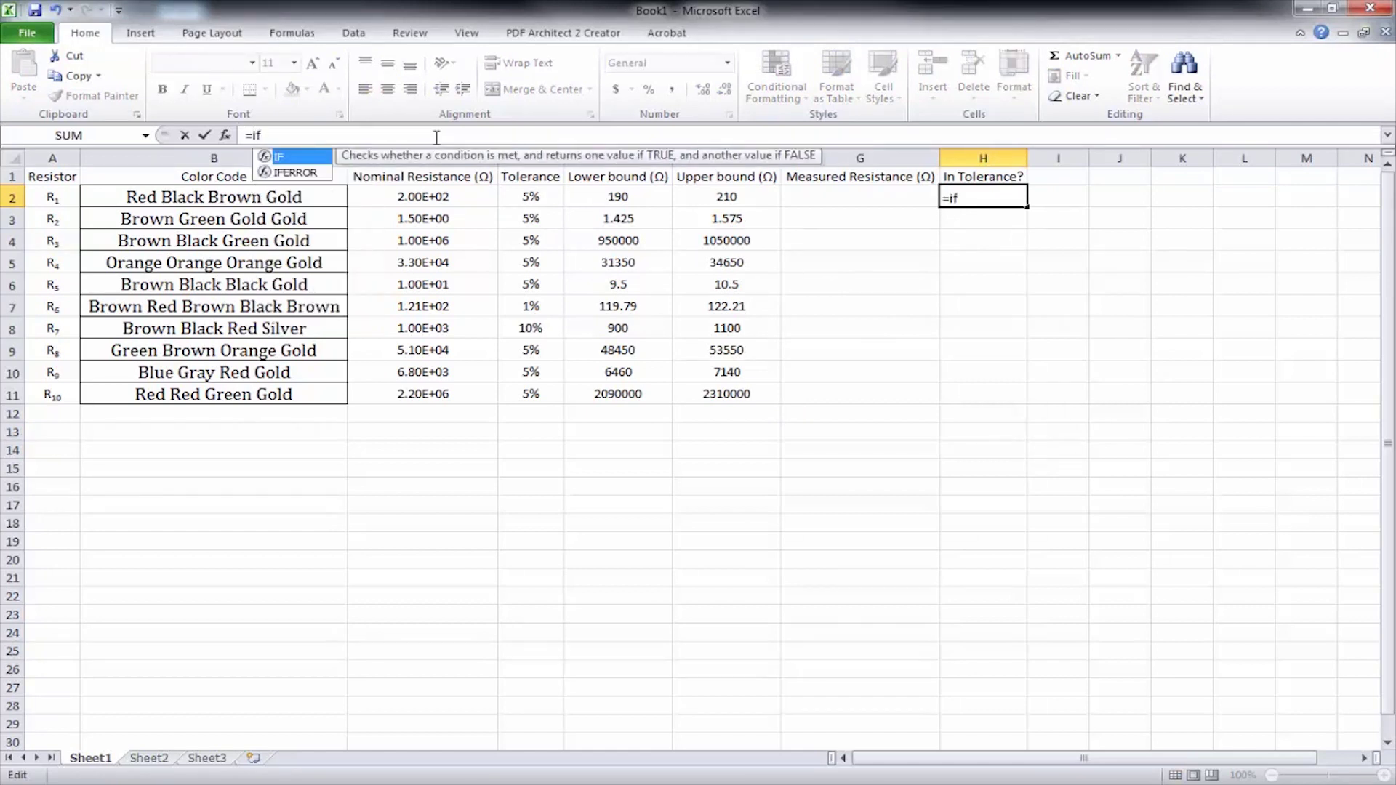
{"action": "type", "text": "("}
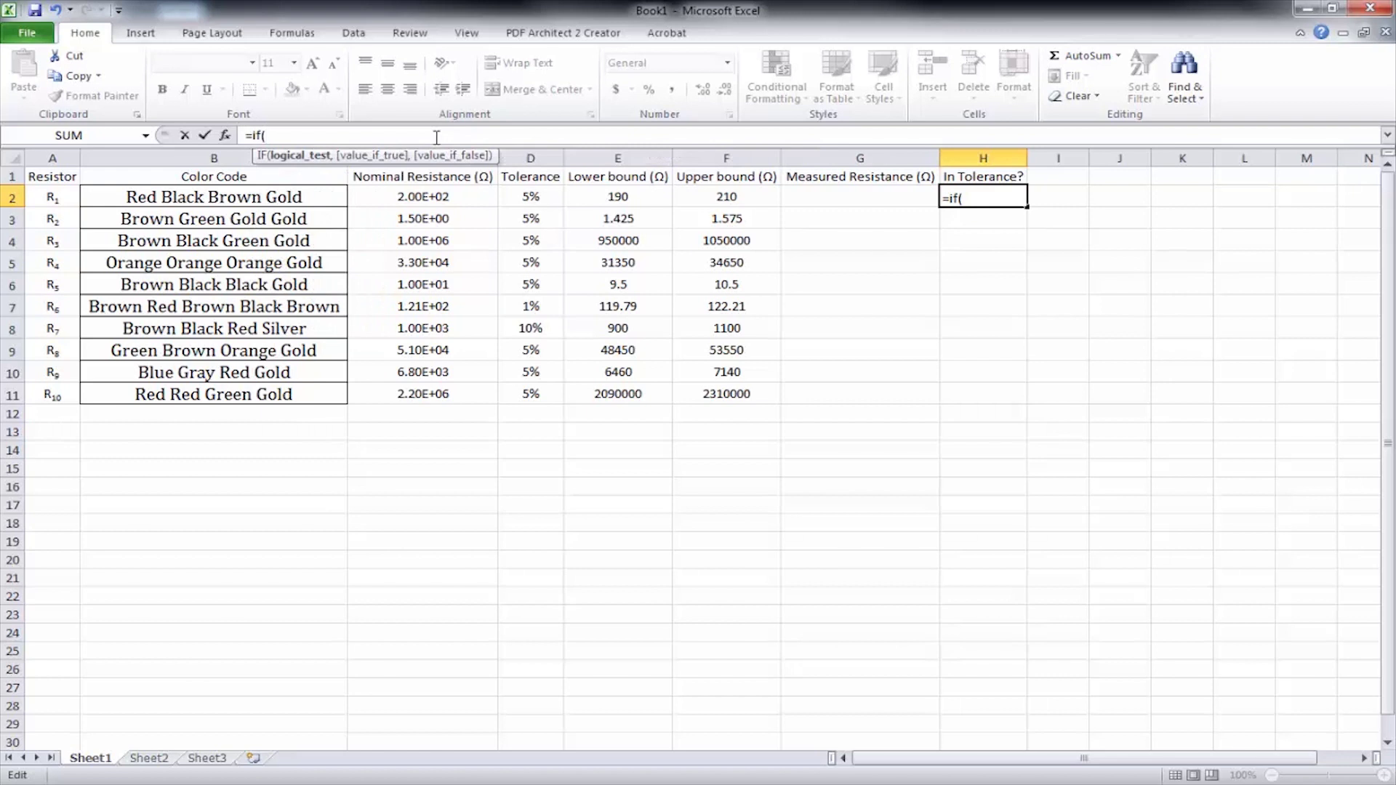
{"action": "type", "text": "and"}
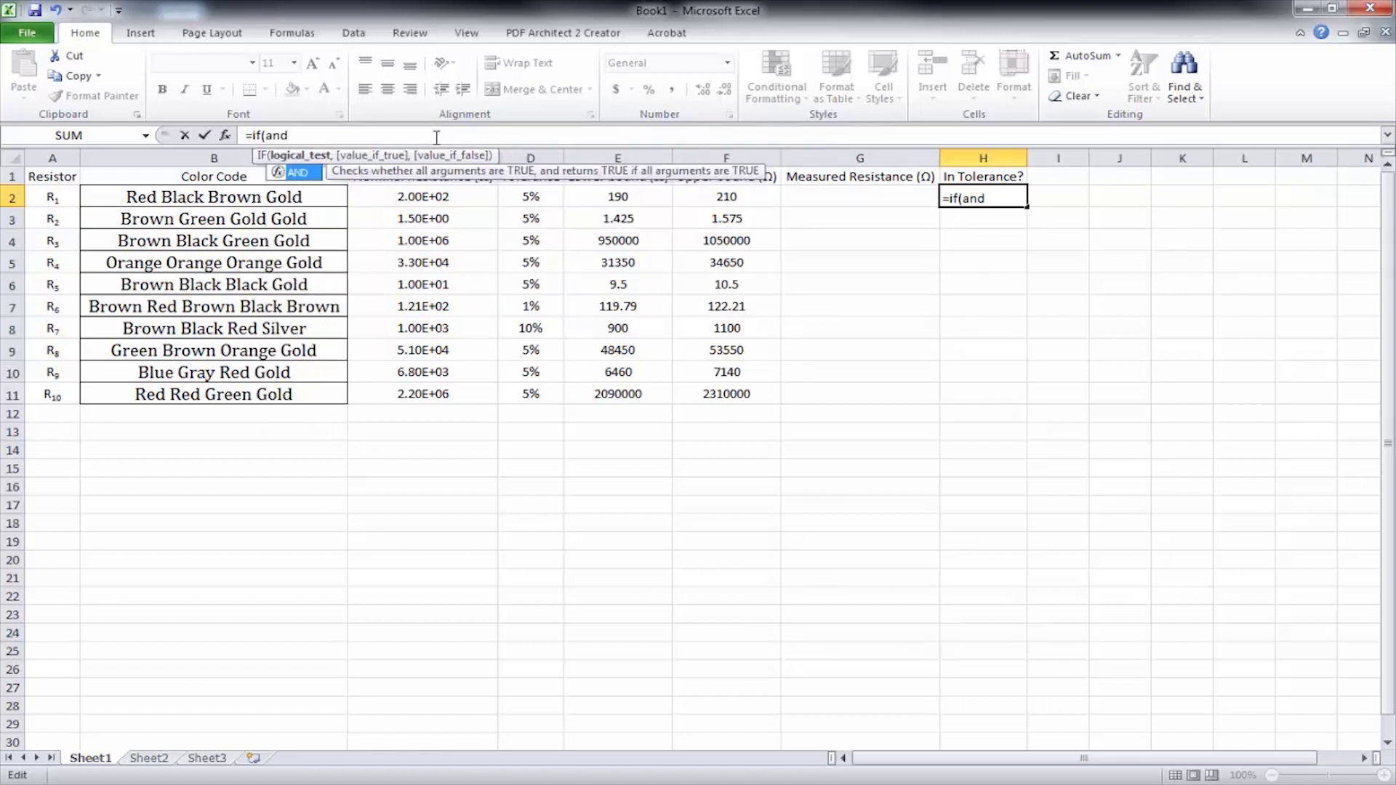
{"action": "type", "text": "("}
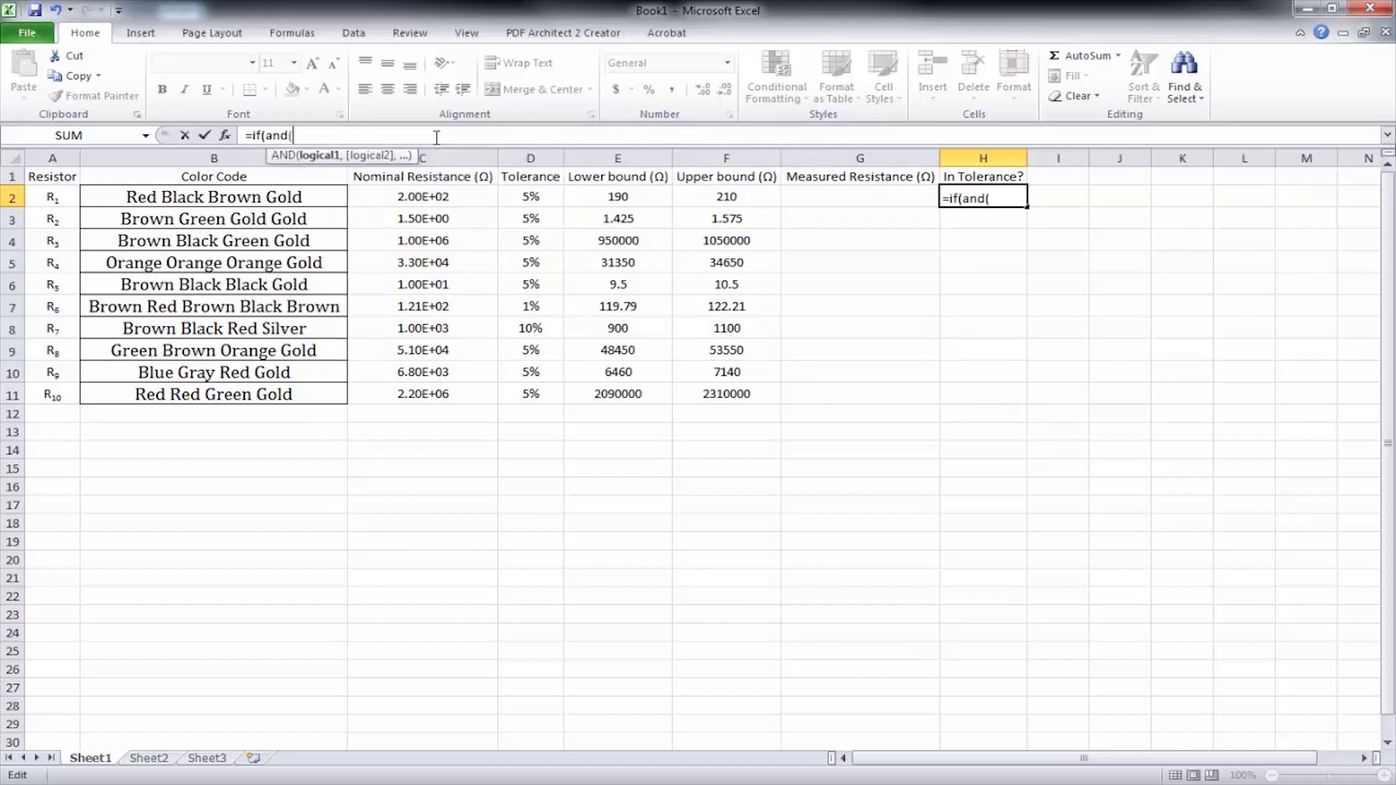
{"action": "type", "text": "g2"}
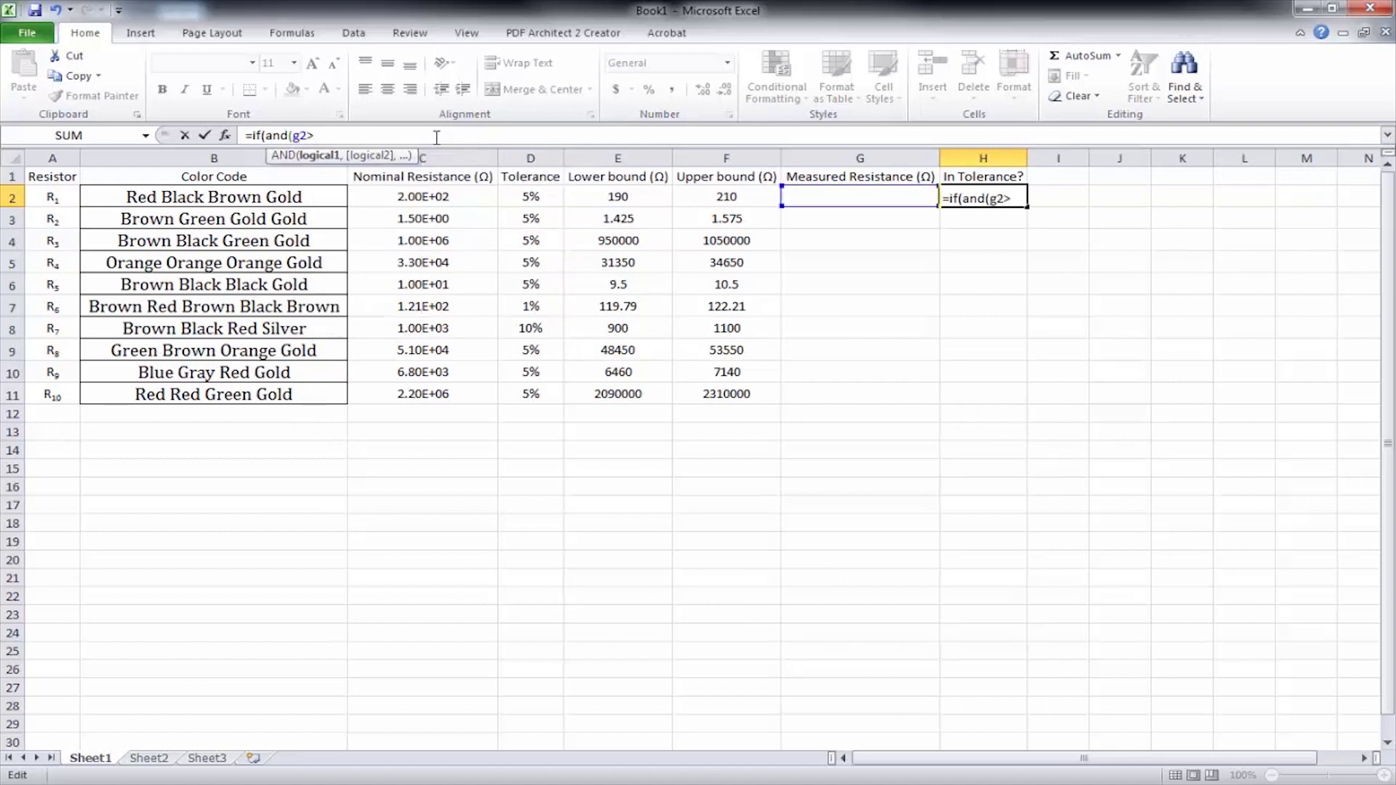
{"action": "type", "text": ">="}
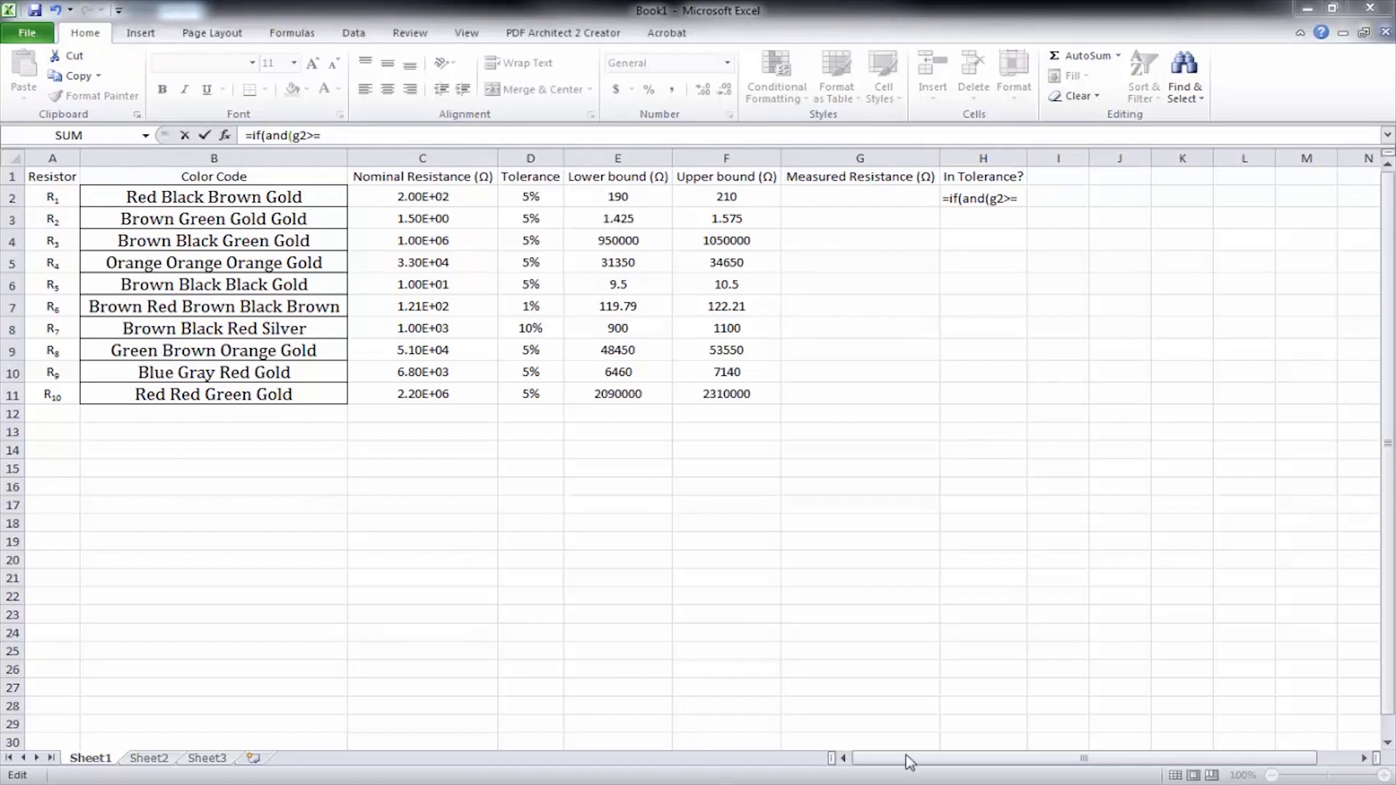
{"action": "left_click", "coordinate": [339, 134]}
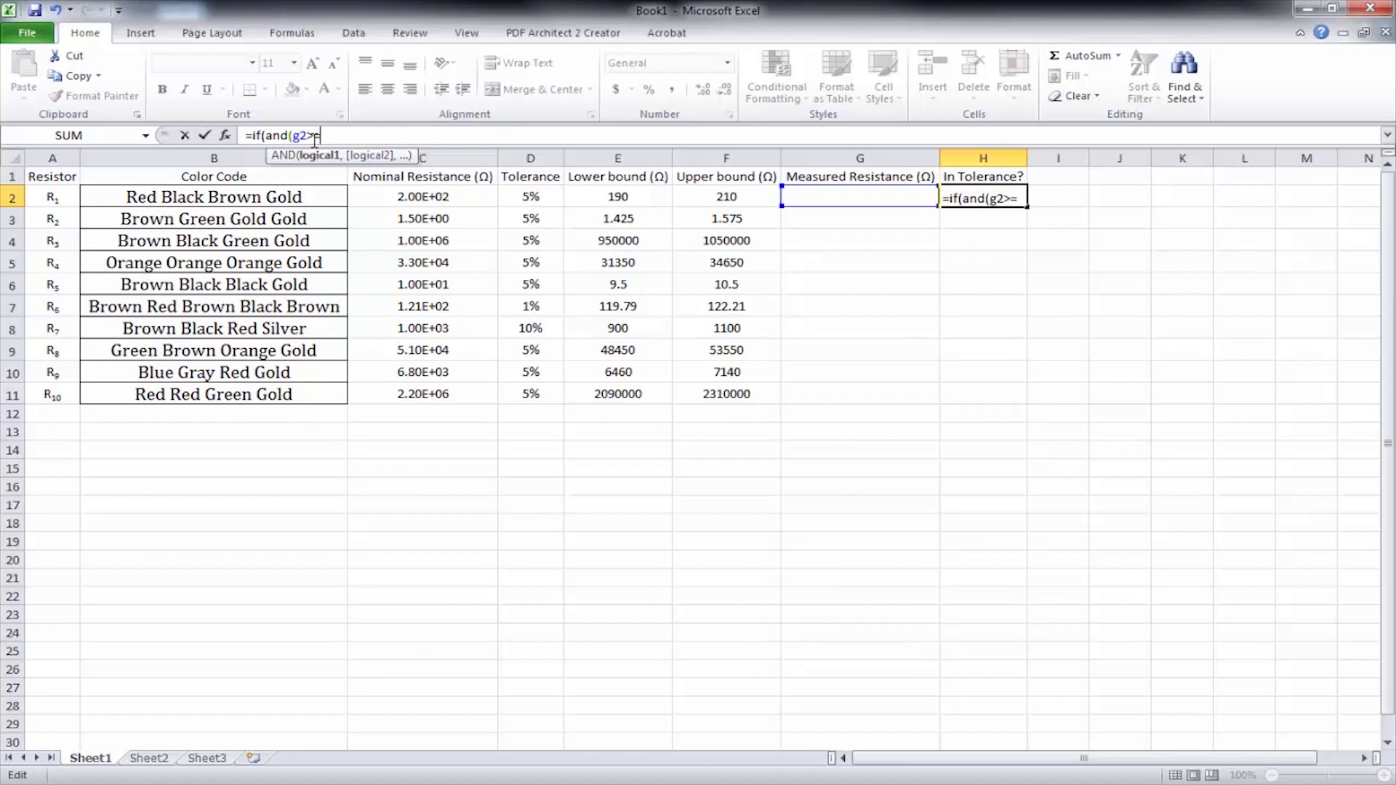
{"action": "type", "text": "e2"}
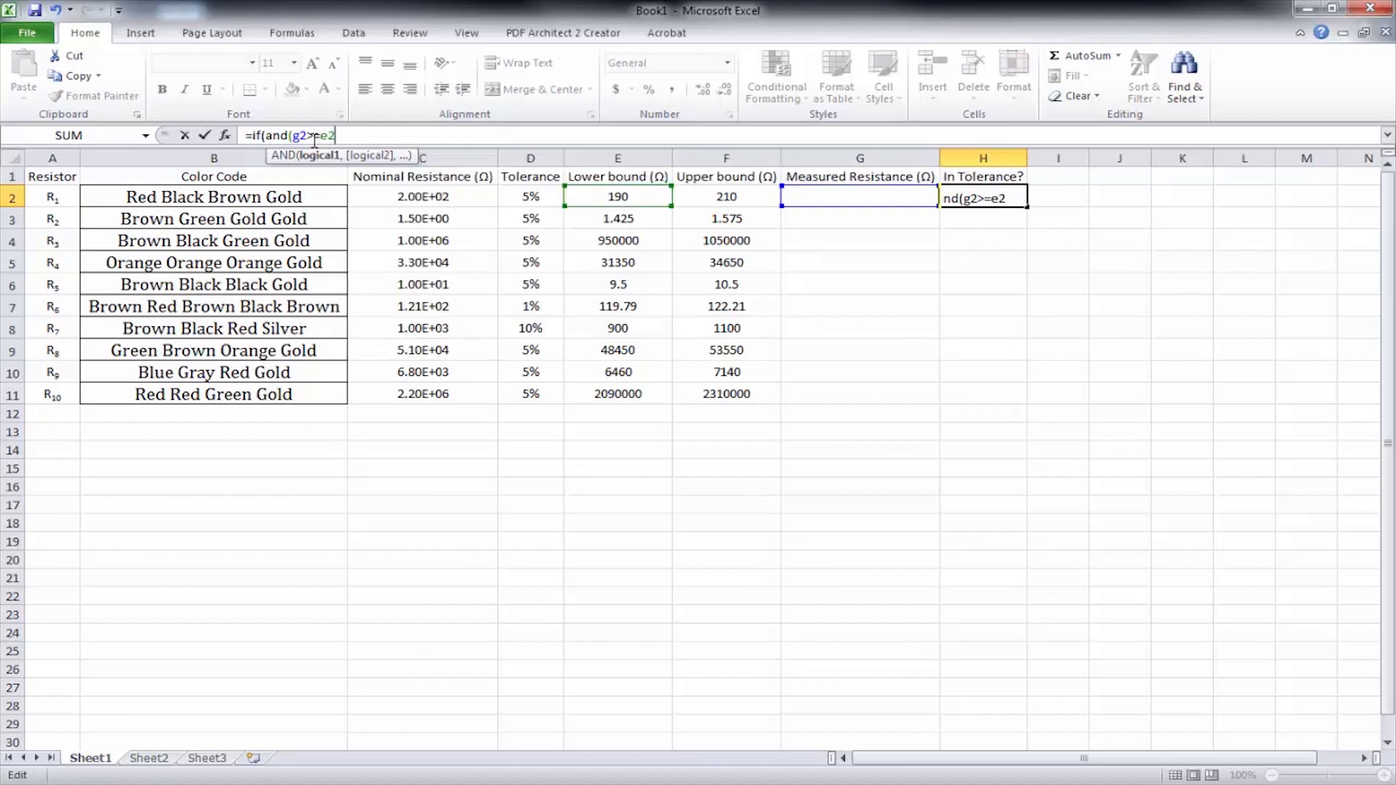
{"action": "type", "text": ","}
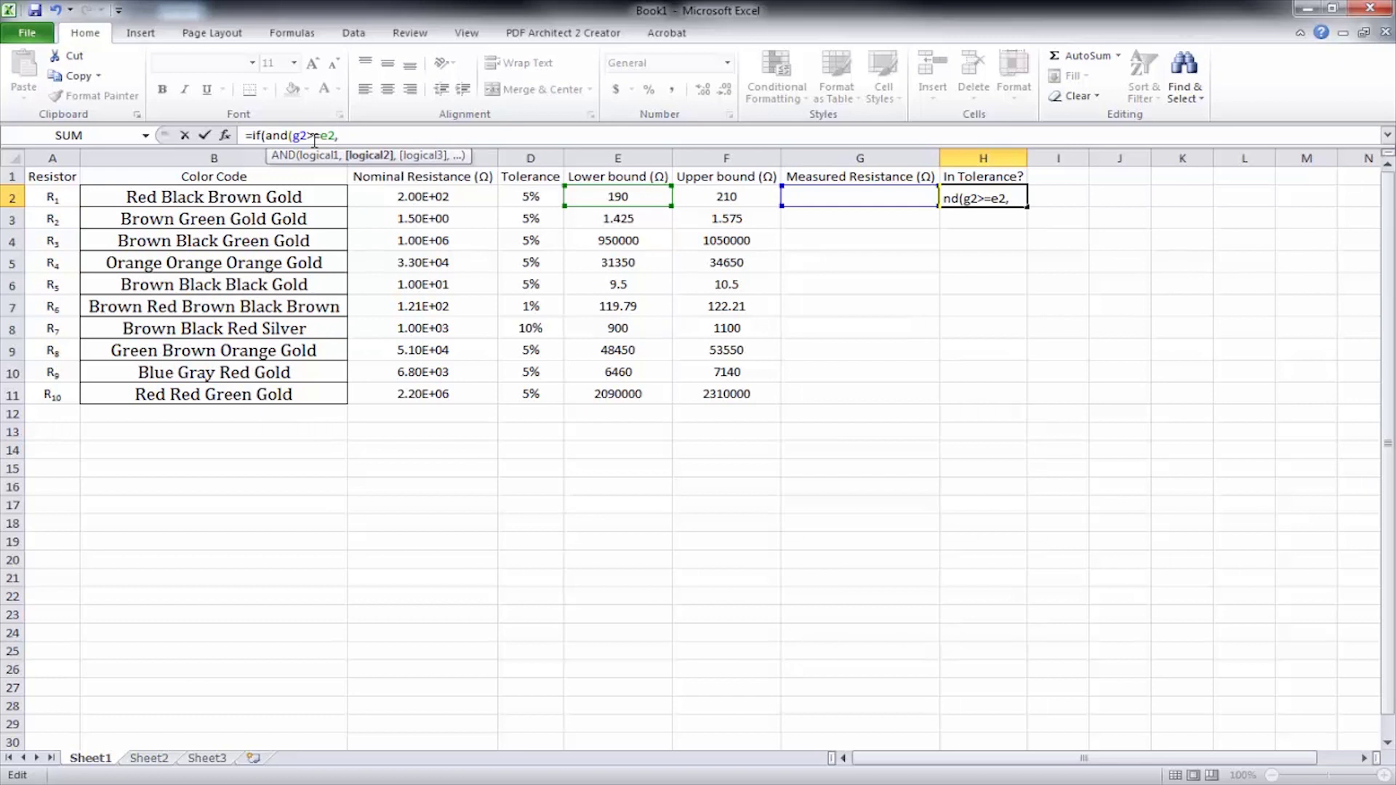
{"action": "type", "text": "g2<=f2"}
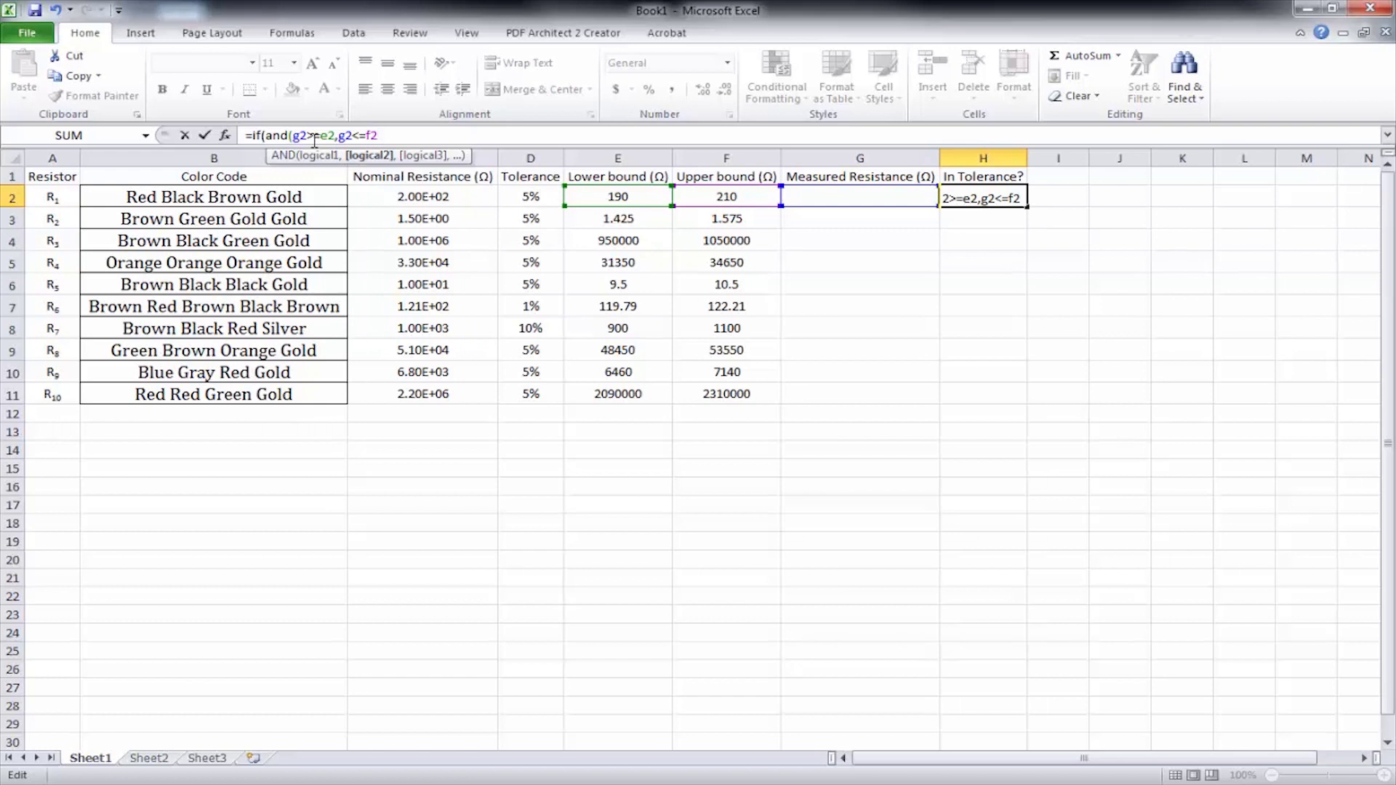
{"action": "type", "text": "),"}
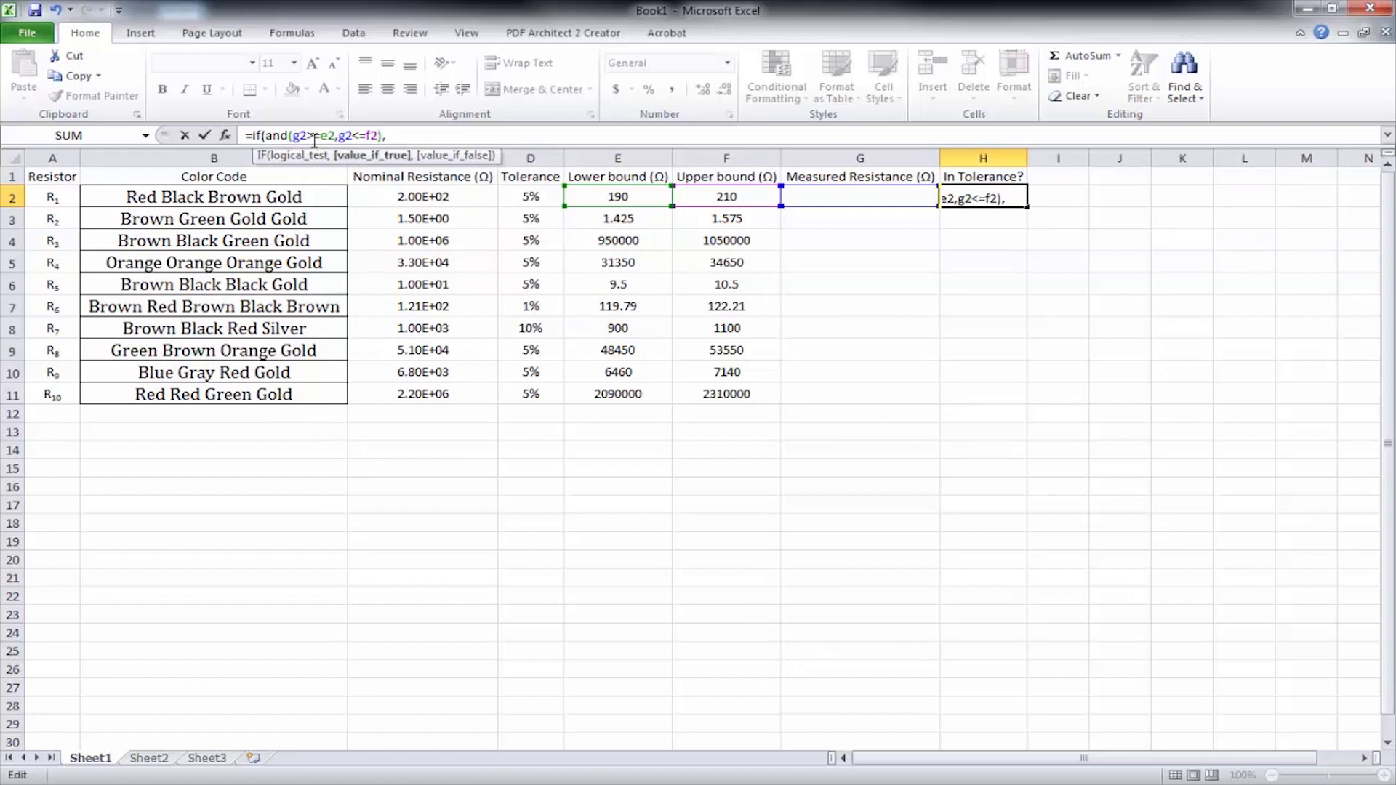
{"action": "type", "text": "\"Yes\",\""}
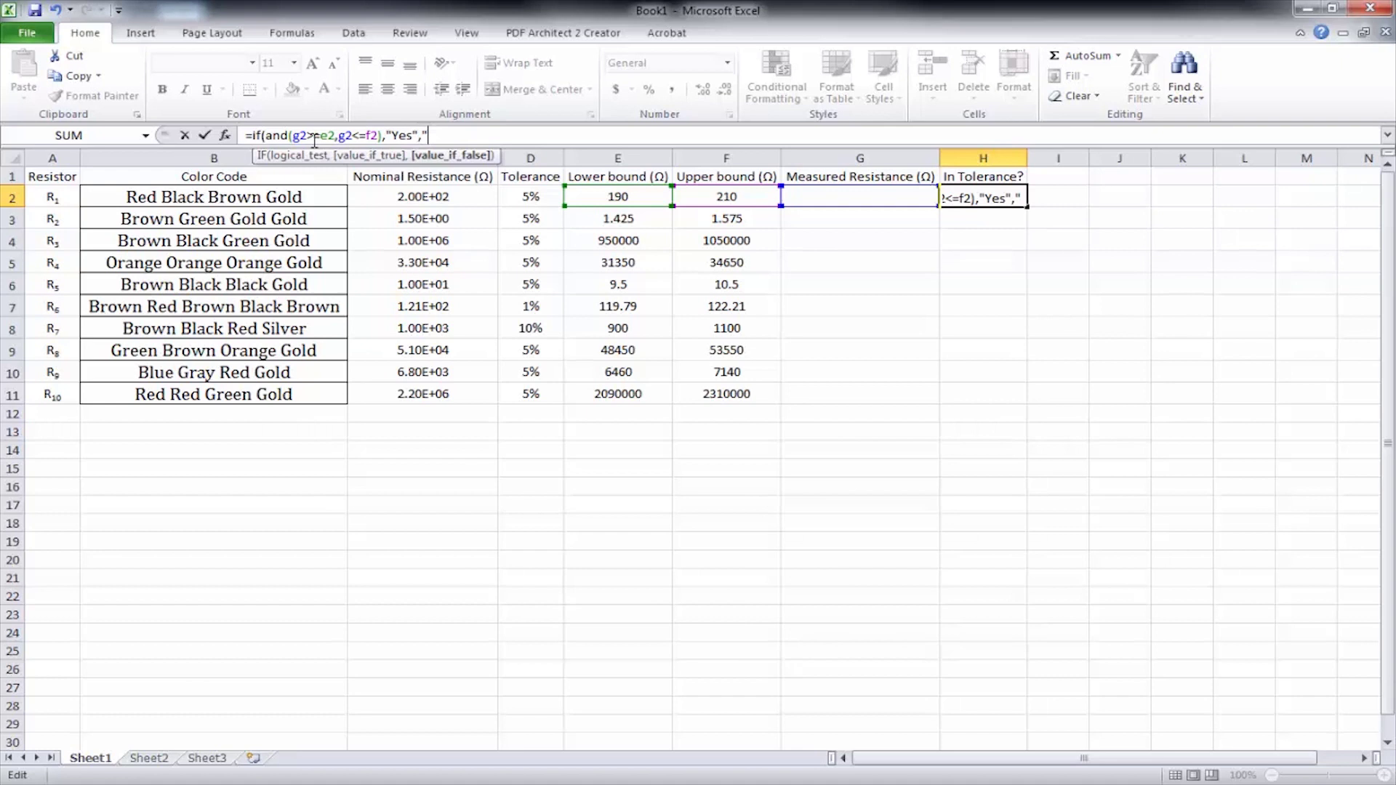
{"action": "type", "text": "No\")"}
{"action": "key", "text": "Return"}
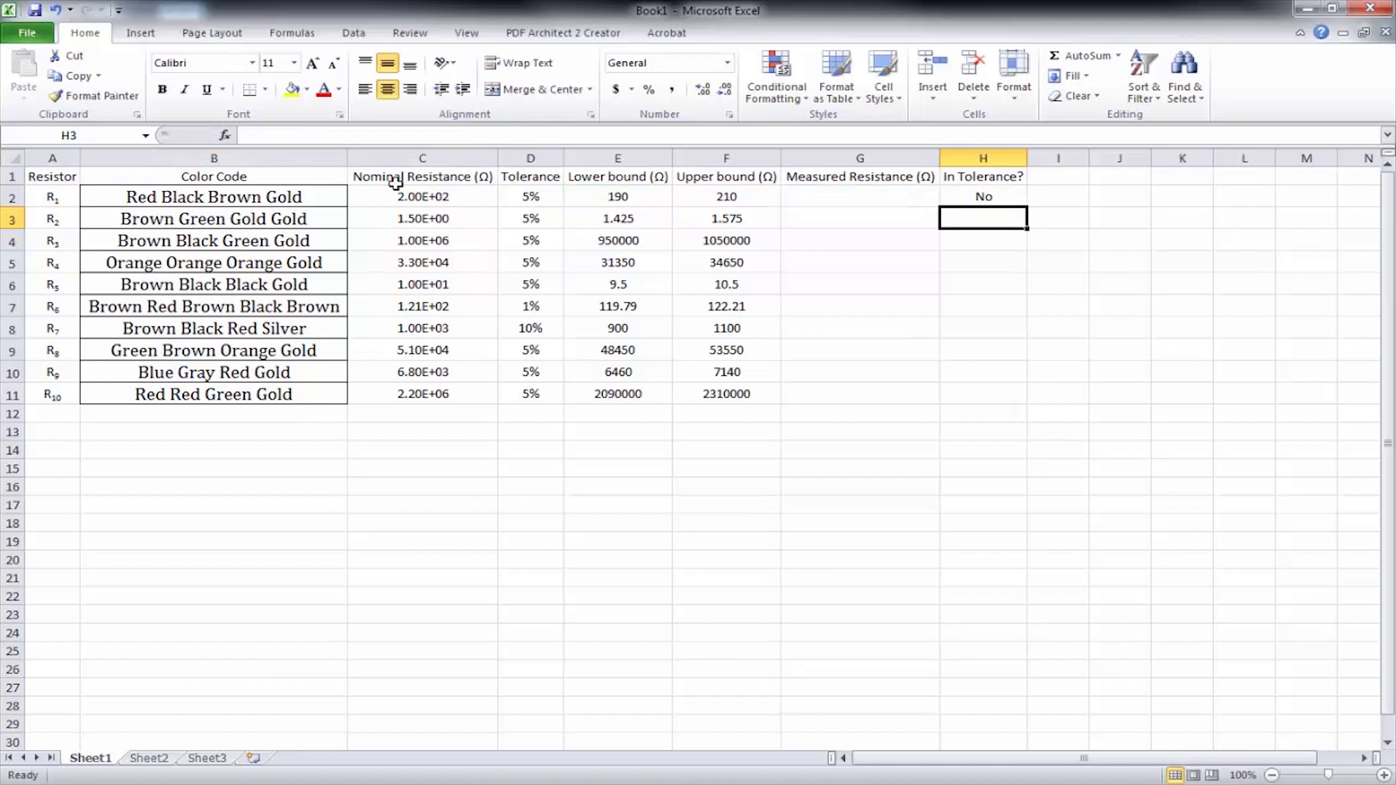
Copy H2's tolerance formula down to H11 and enter measured values in G2:G11 (202 through 2220000)
{"action": "left_click", "coordinate": [978, 198]}
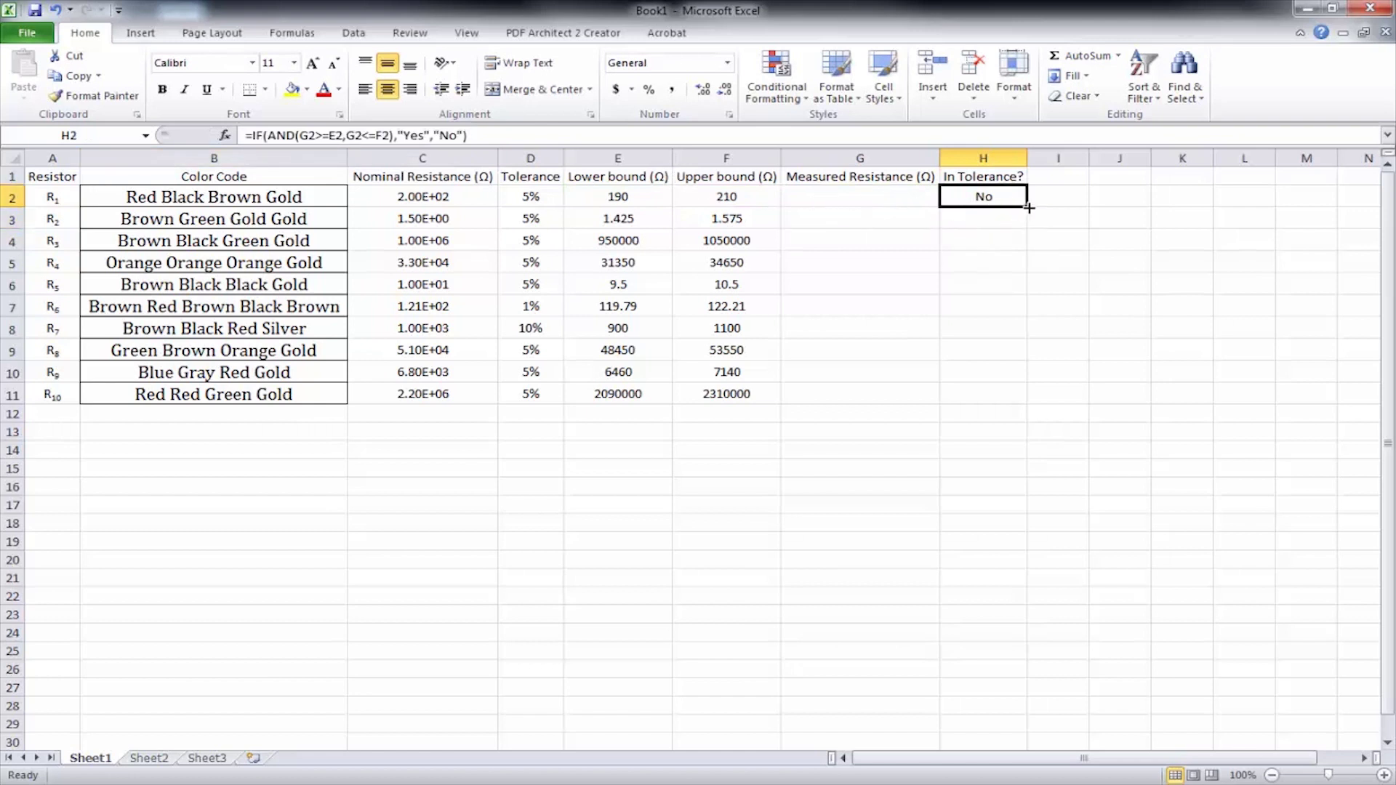
{"action": "left_click_drag", "start_coordinate": [1020, 210], "coordinate": [1017, 396]}
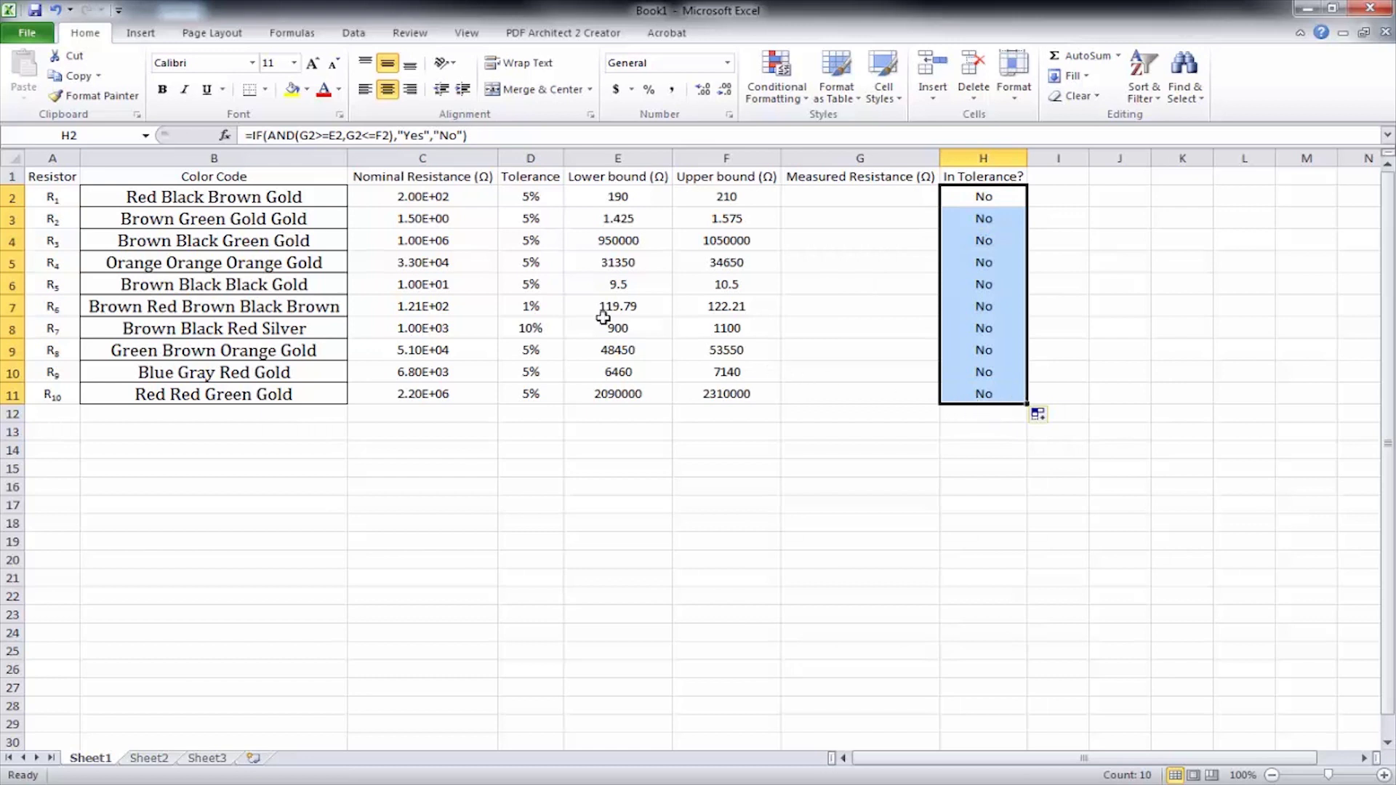
{"action": "left_click", "coordinate": [860, 196]}
{"action": "type", "text": "202"}
{"action": "key", "text": "Return"}
{"action": "type", "text": "1.5"}
{"action": "key", "text": "Return"}
{"action": "type", "text": "1011100"}
{"action": "key", "text": "Return"}
{"action": "type", "text": "3"}
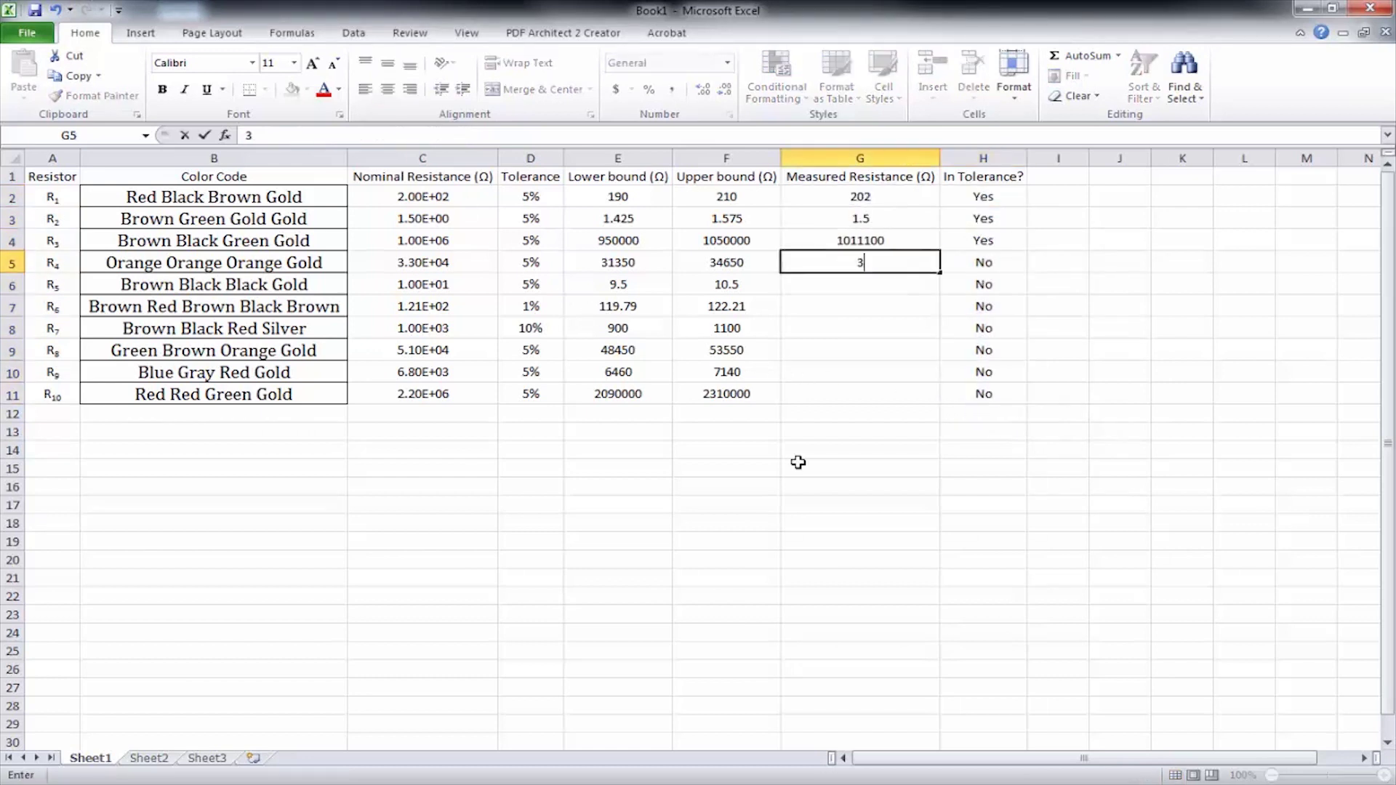
{"action": "type", "text": "4000 11 121 995 50500 "}
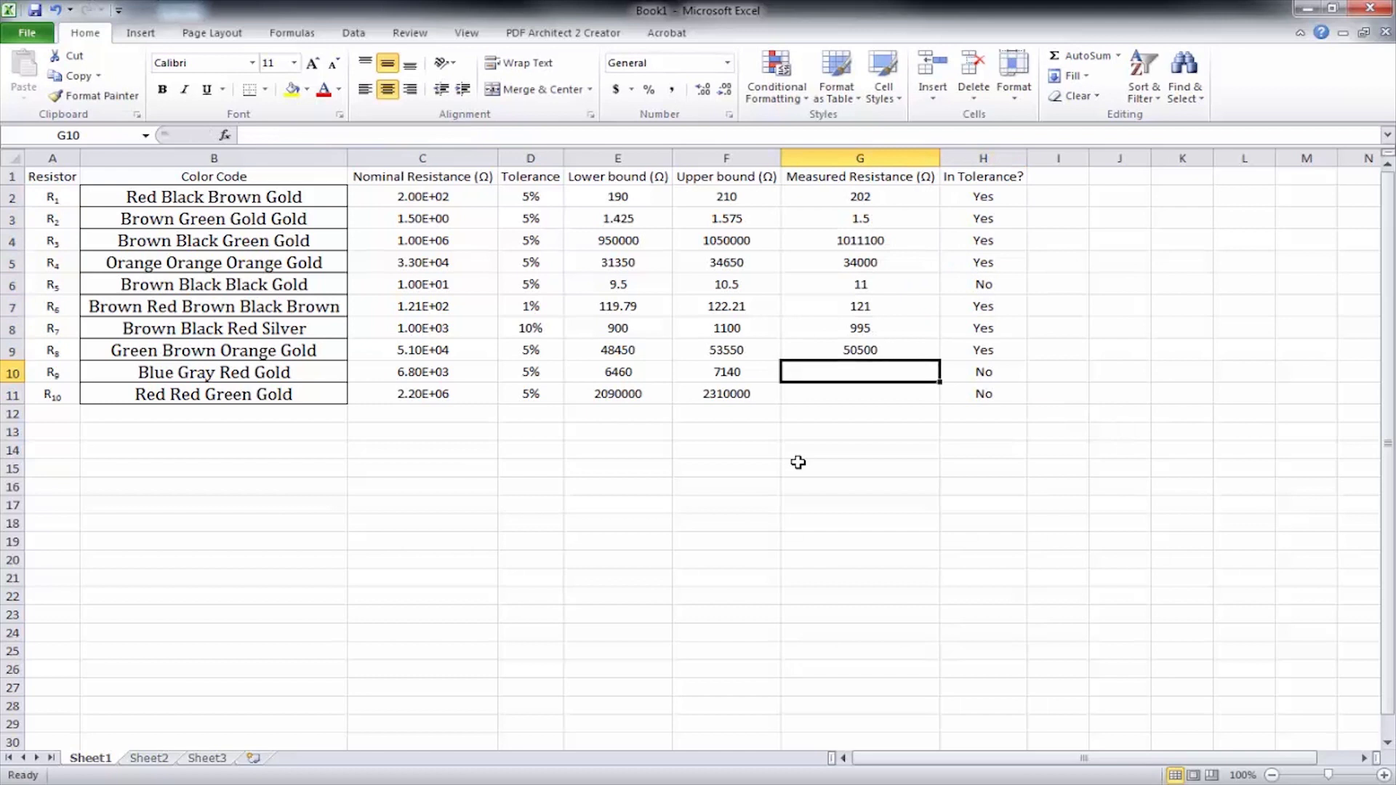
{"action": "type", "text": "6800"}
{"action": "key", "text": "Return"}
{"action": "type", "text": "2220000"}
{"action": "key", "text": "Return"}
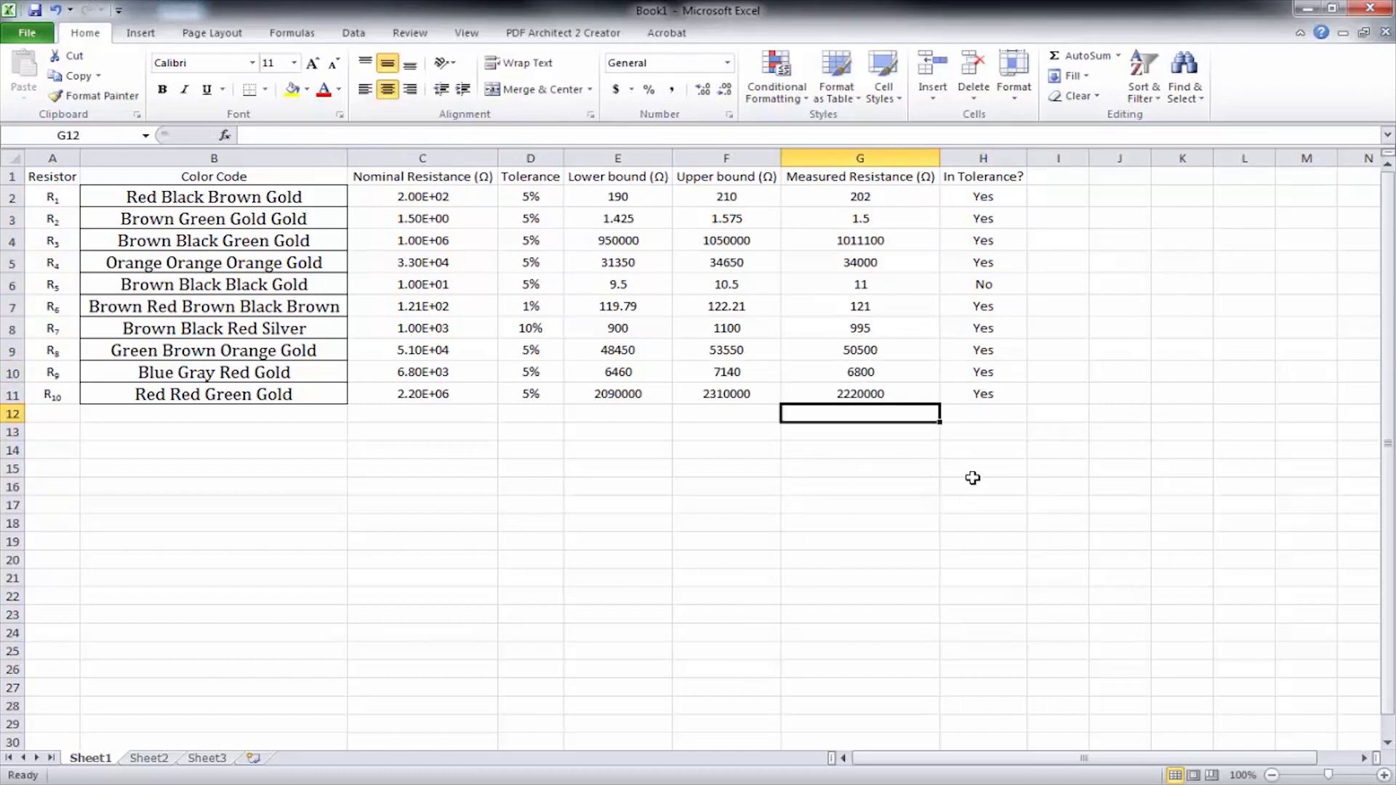
Apply All Borders to the whole table A1:H11
{"action": "left_click", "coordinate": [1007, 394]}
{"action": "left_click_drag", "start_coordinate": [1007, 395], "coordinate": [45, 169]}
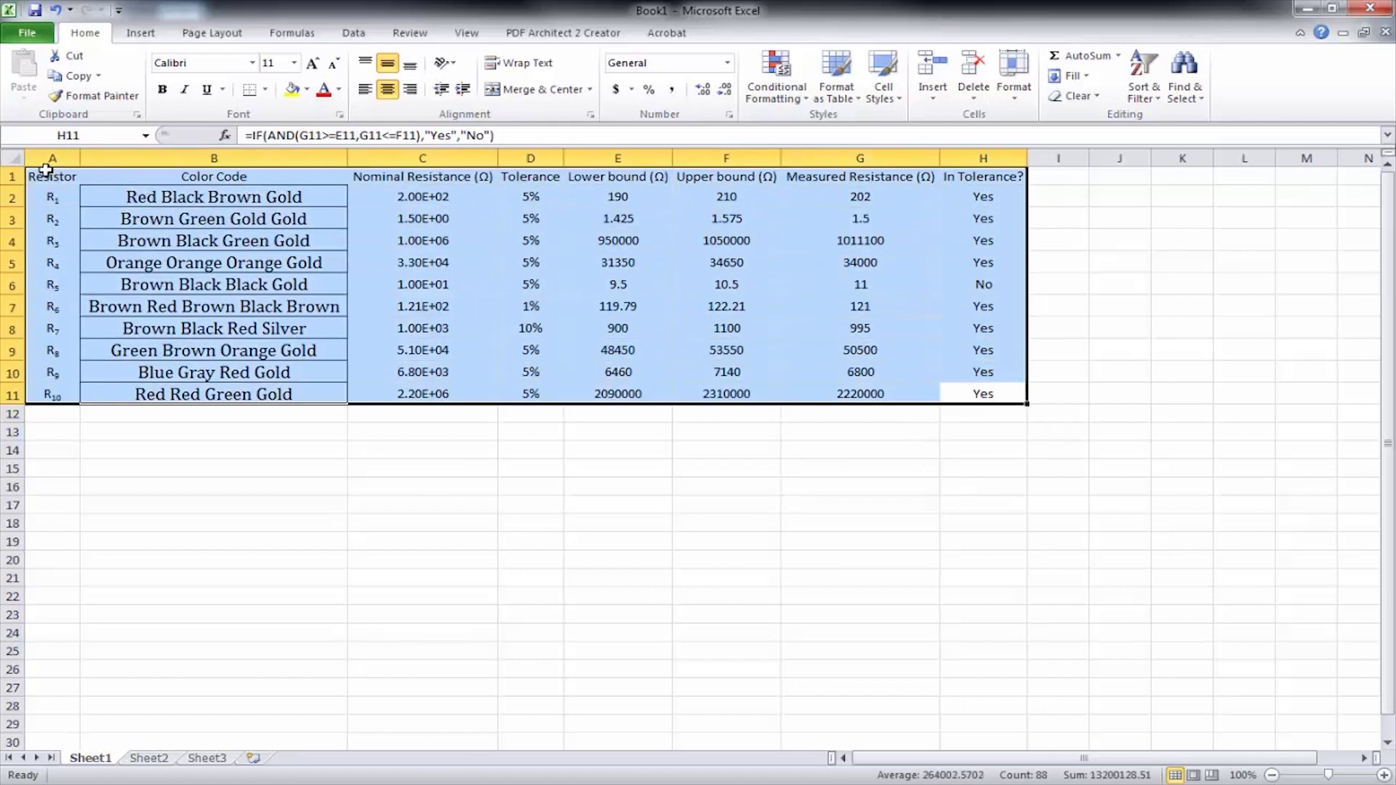
{"action": "left_click", "coordinate": [266, 91]}
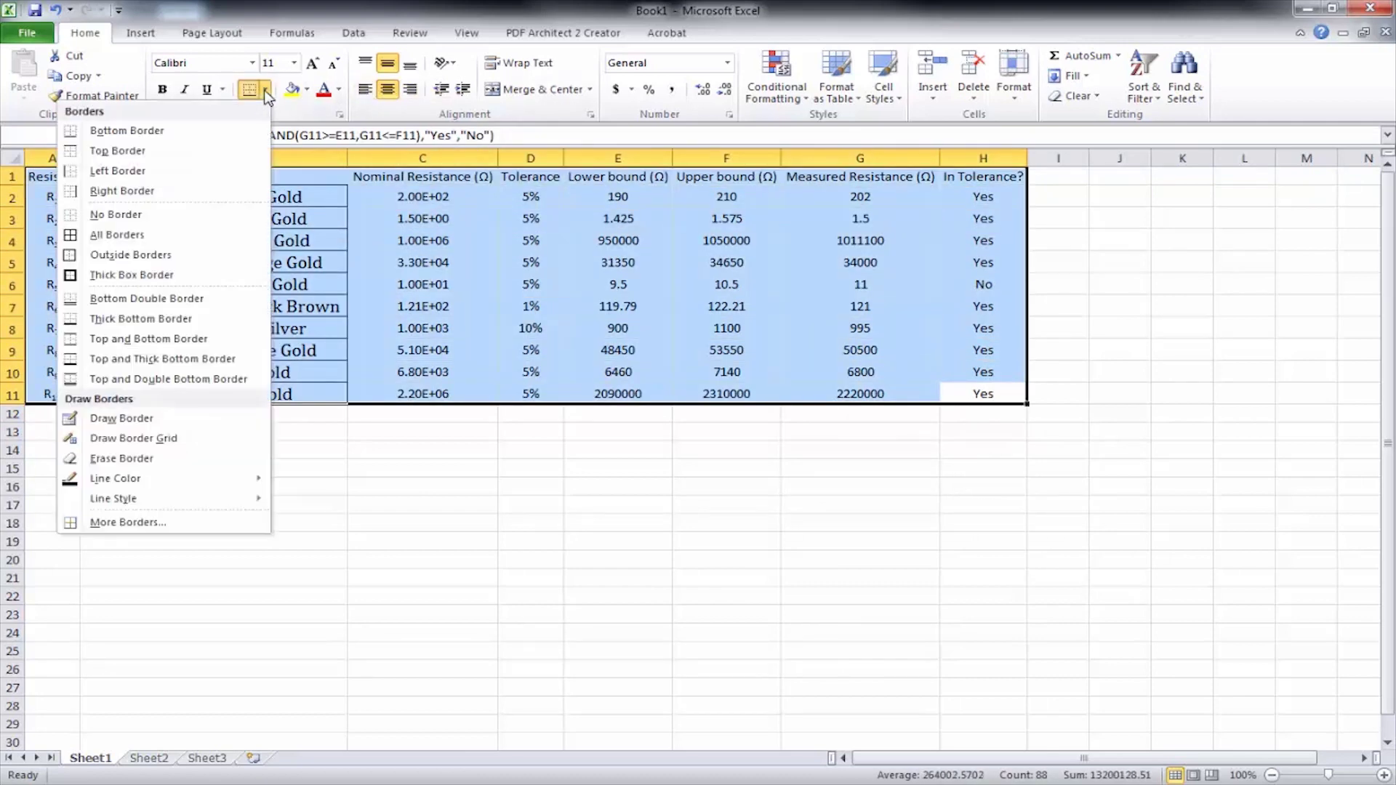
{"action": "left_click", "coordinate": [165, 236]}
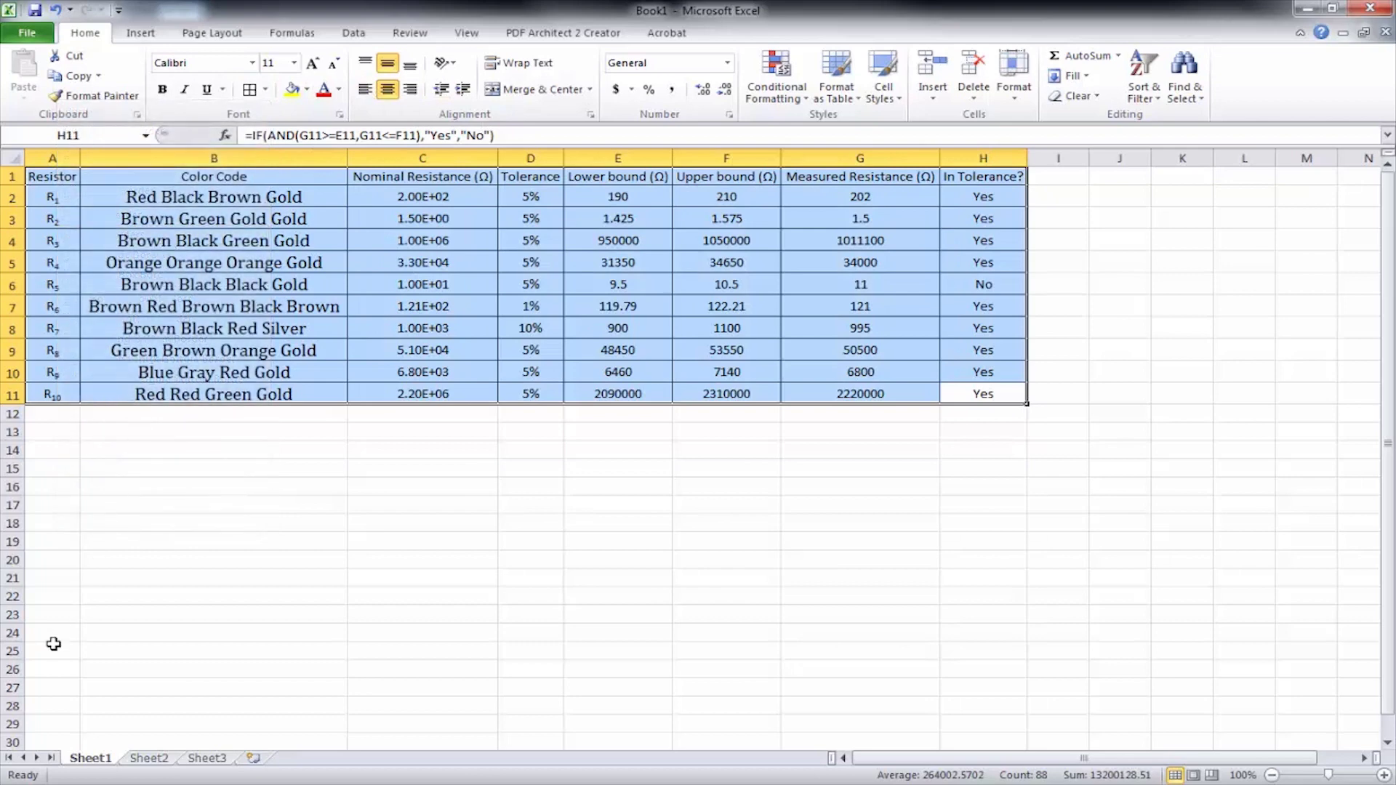
{"action": "key", "text": "super"}
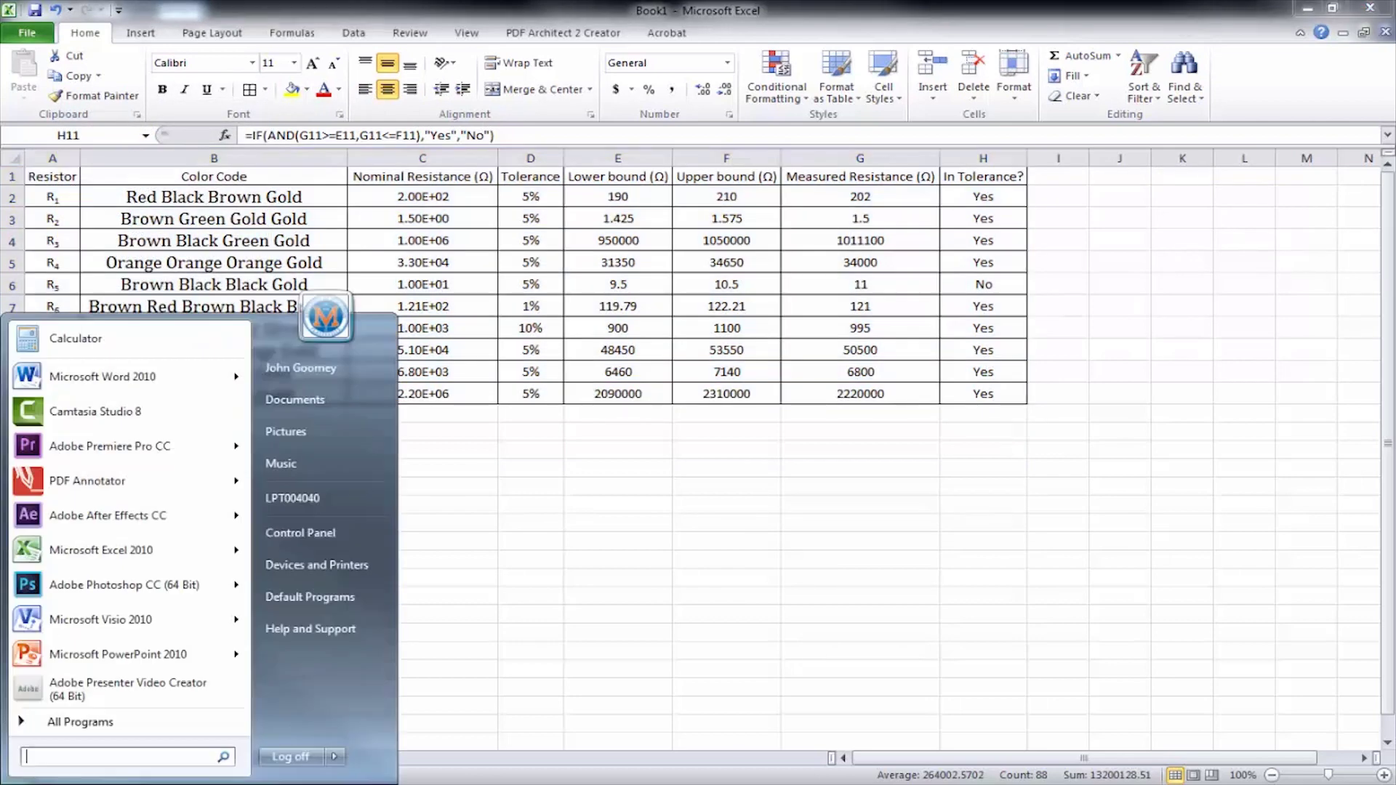
Launch Word 2010 and paste a copy of Excel's A1:H11 table into the blank document
{"action": "left_click", "coordinate": [111, 382]}
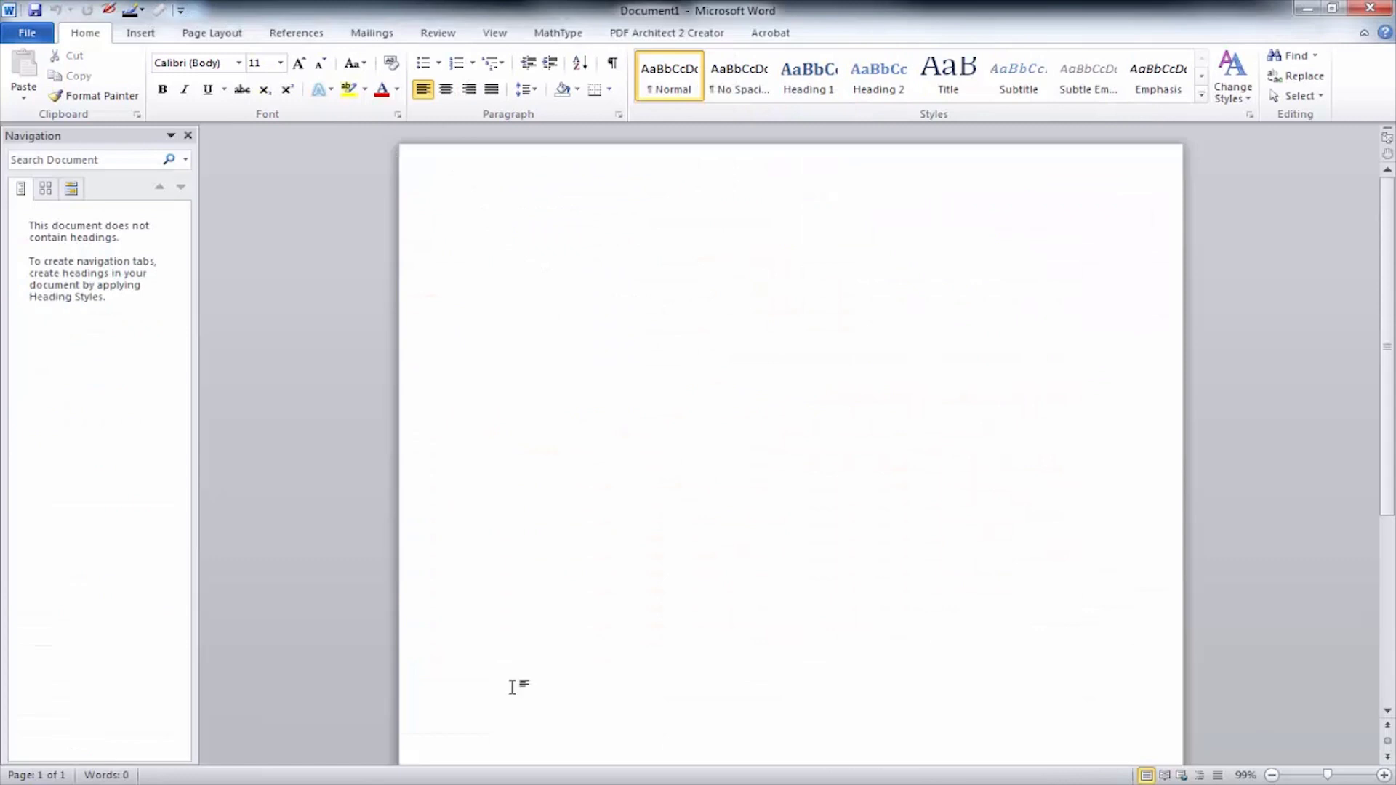
{"action": "left_click", "coordinate": [340, 698]}
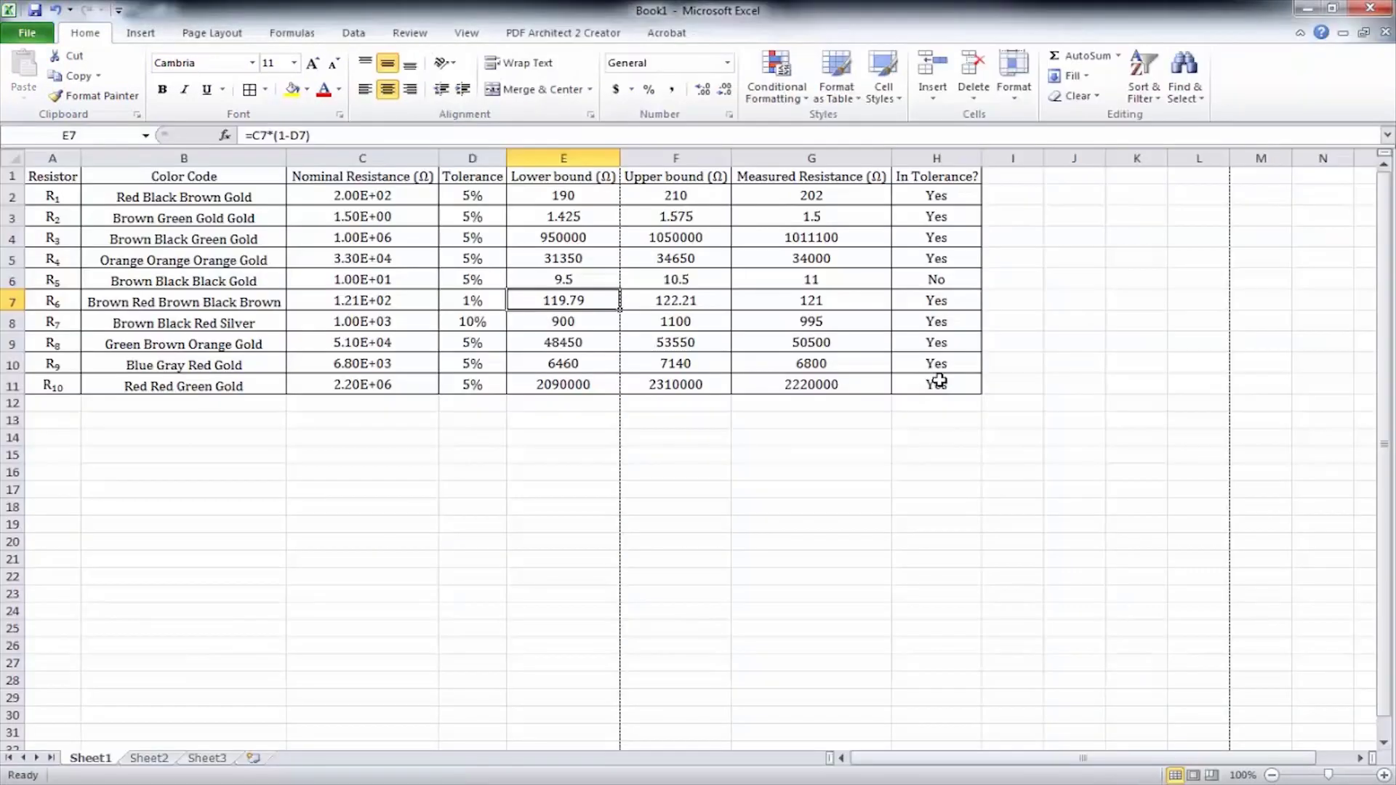
{"action": "left_click_drag", "start_coordinate": [936, 384], "coordinate": [33, 178]}
{"action": "right_click", "coordinate": [45, 200]}
{"action": "left_click", "coordinate": [89, 232]}
{"action": "key", "text": "alt+Tab"}
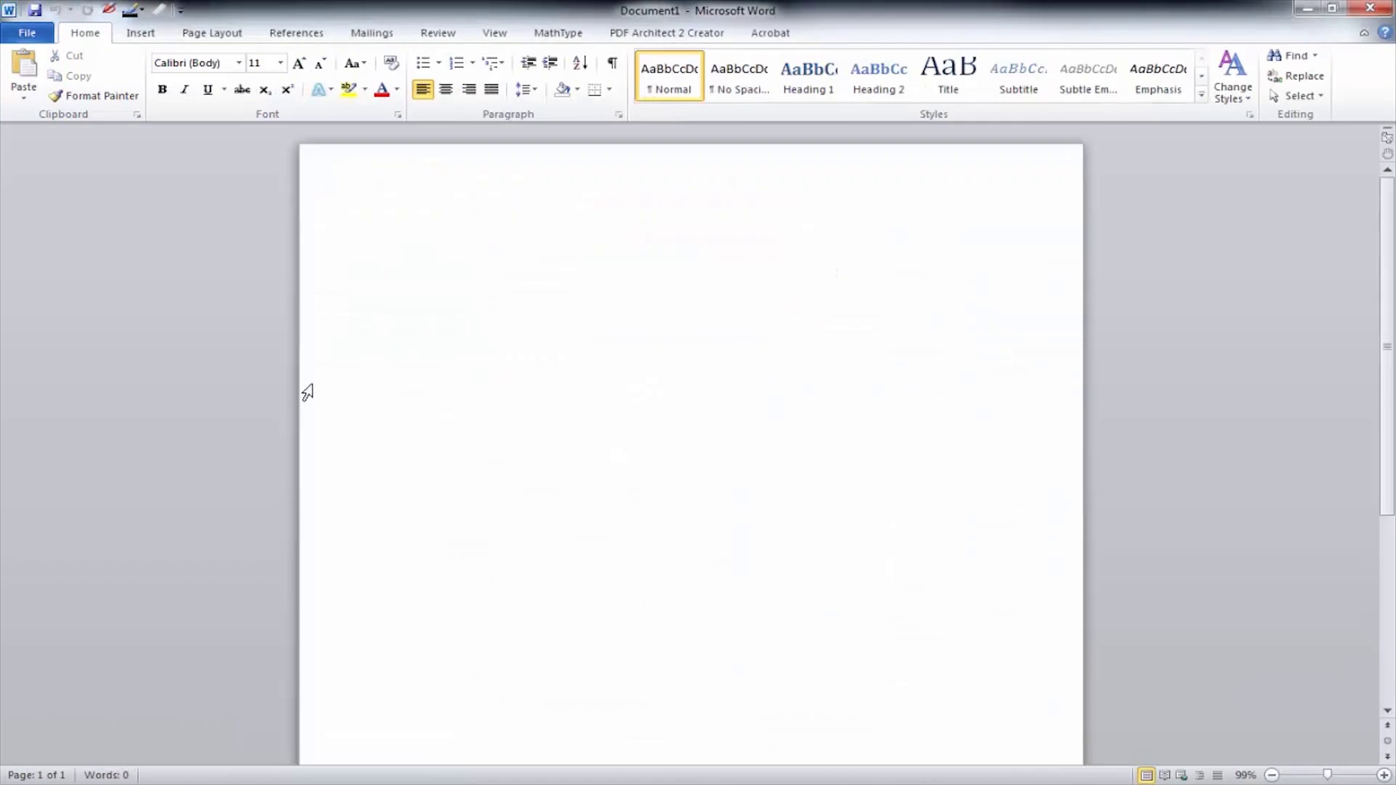
{"action": "right_click", "coordinate": [454, 346]}
{"action": "left_click", "coordinate": [269, 417]}
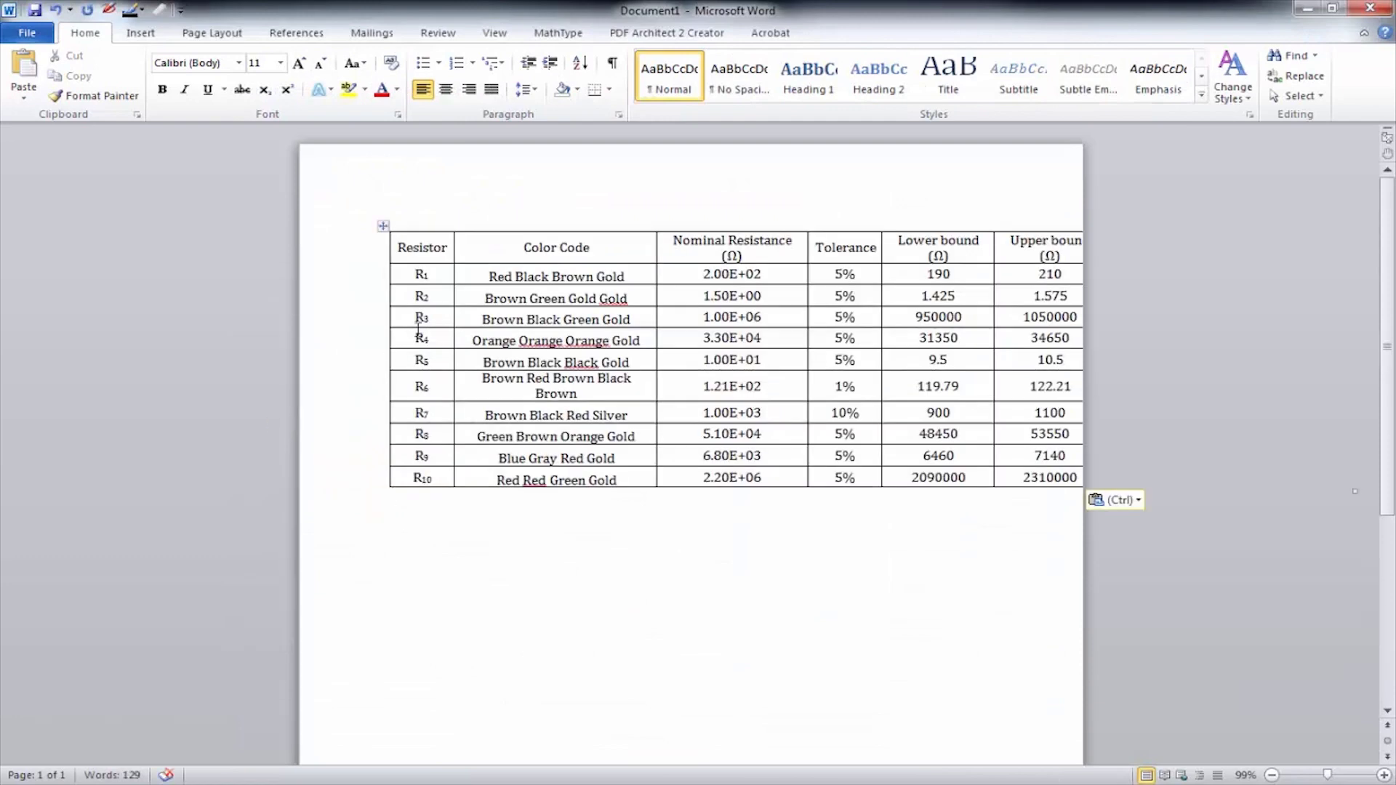
Narrow the Color Code through Lower bound columns, then AutoFit the table to the window
{"action": "left_click_drag", "start_coordinate": [656, 245], "coordinate": [615, 244]}
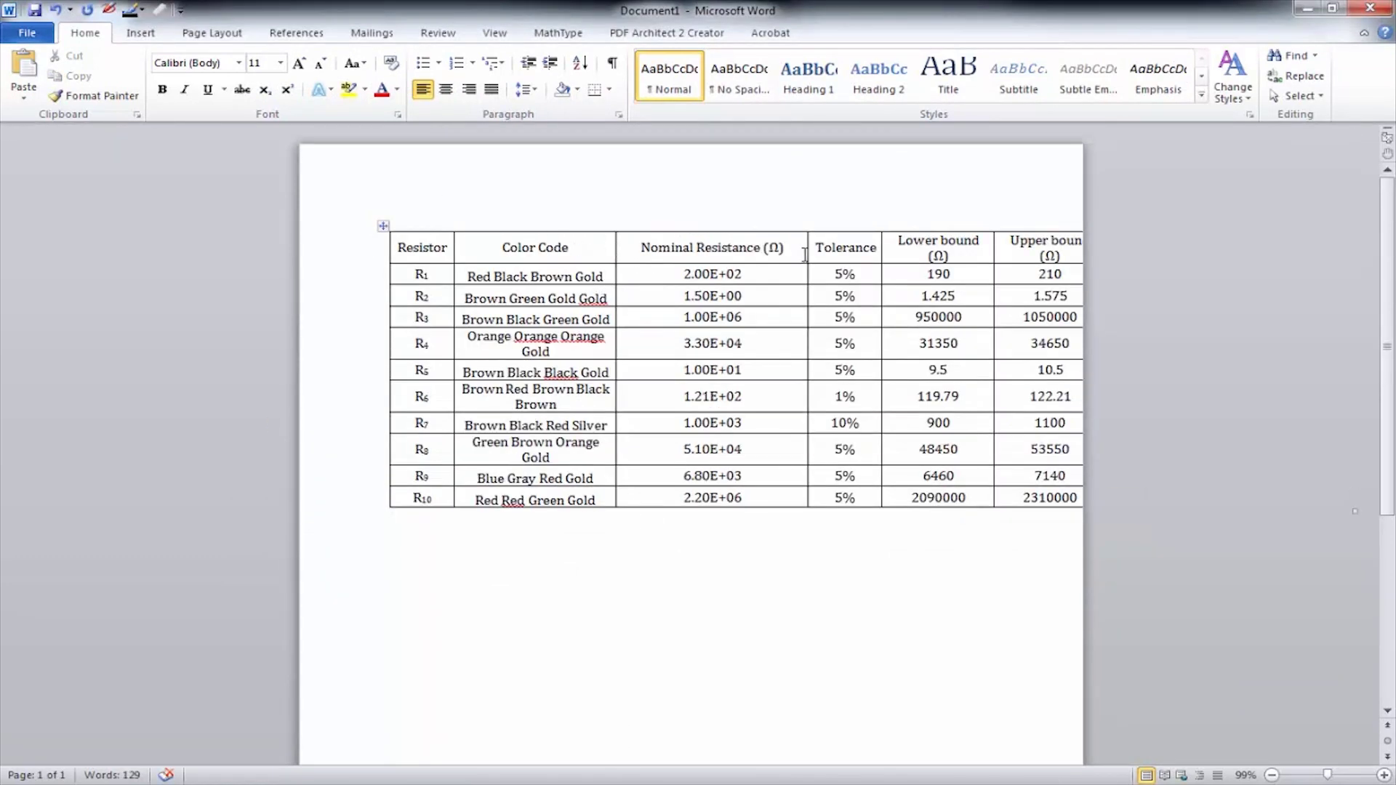
{"action": "left_click_drag", "start_coordinate": [807, 255], "coordinate": [699, 263]}
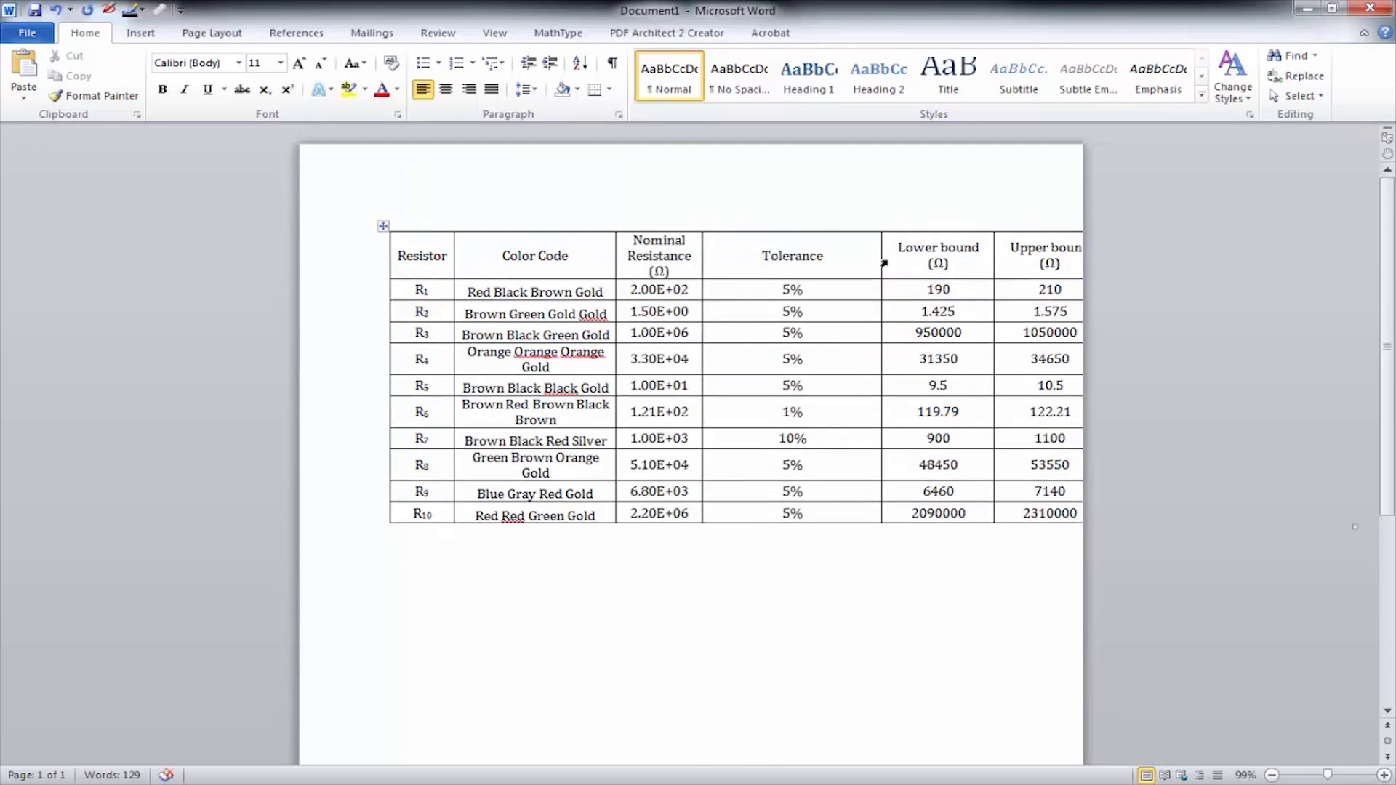
{"action": "left_click_drag", "start_coordinate": [881, 261], "coordinate": [777, 264]}
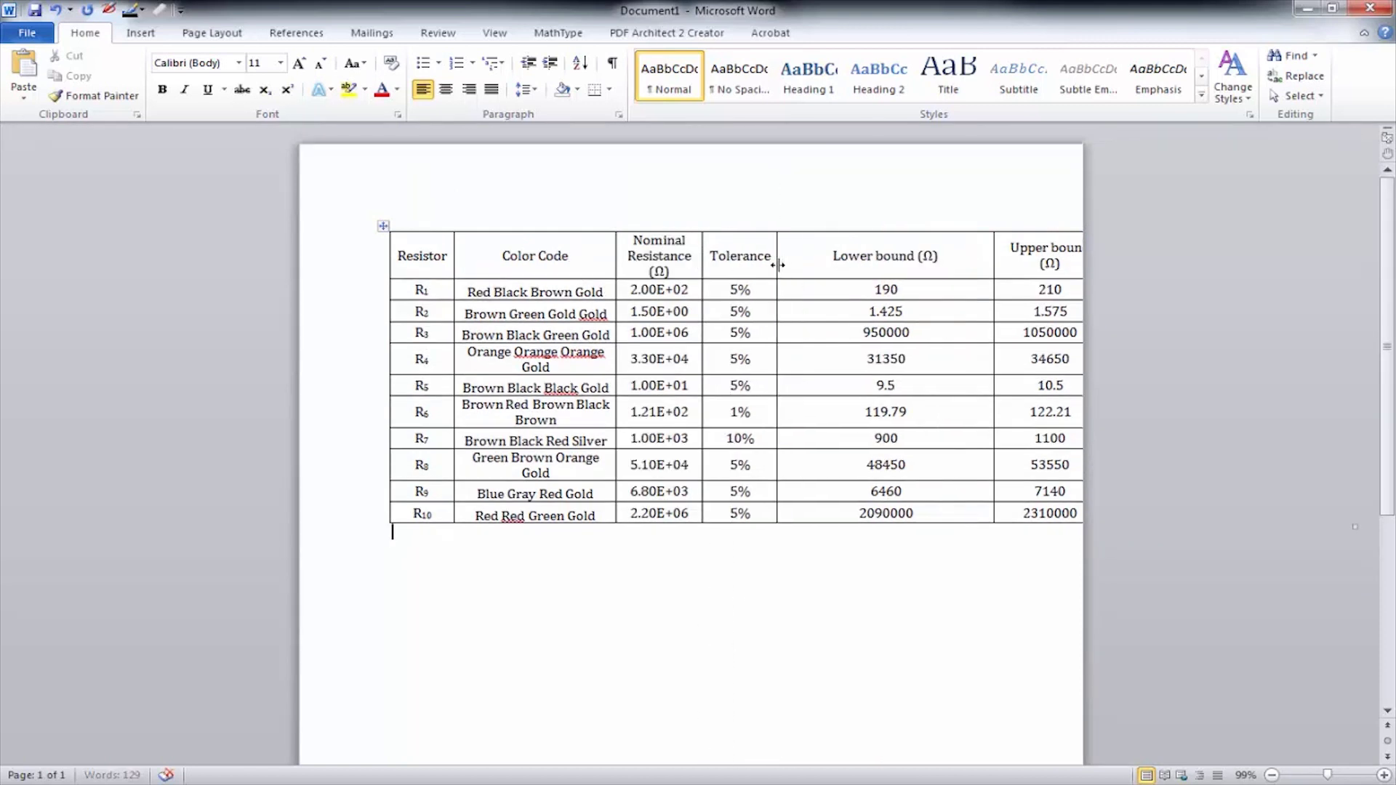
{"action": "left_click_drag", "start_coordinate": [993, 251], "coordinate": [851, 262]}
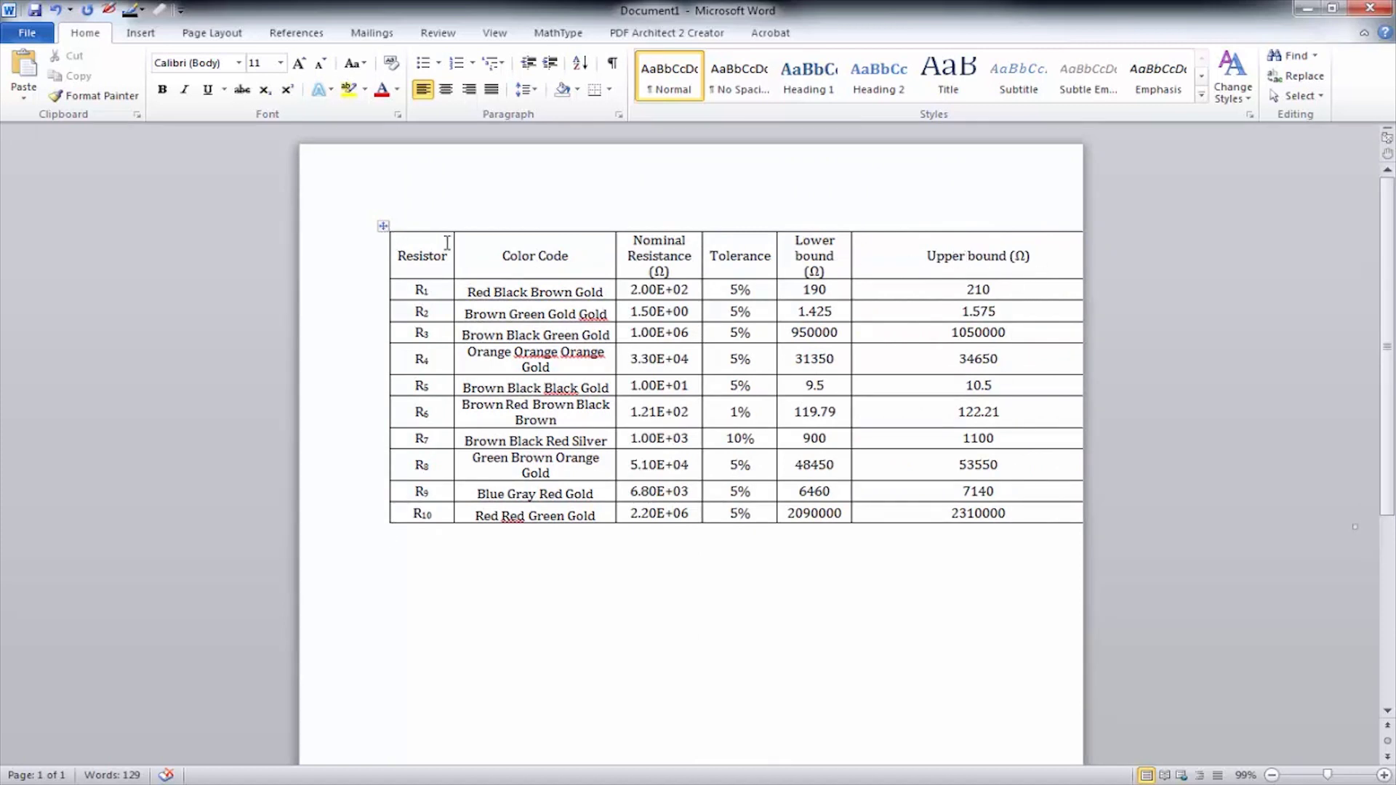
{"action": "right_click", "coordinate": [383, 226]}
{"action": "mouse_move", "coordinate": [333, 491]}
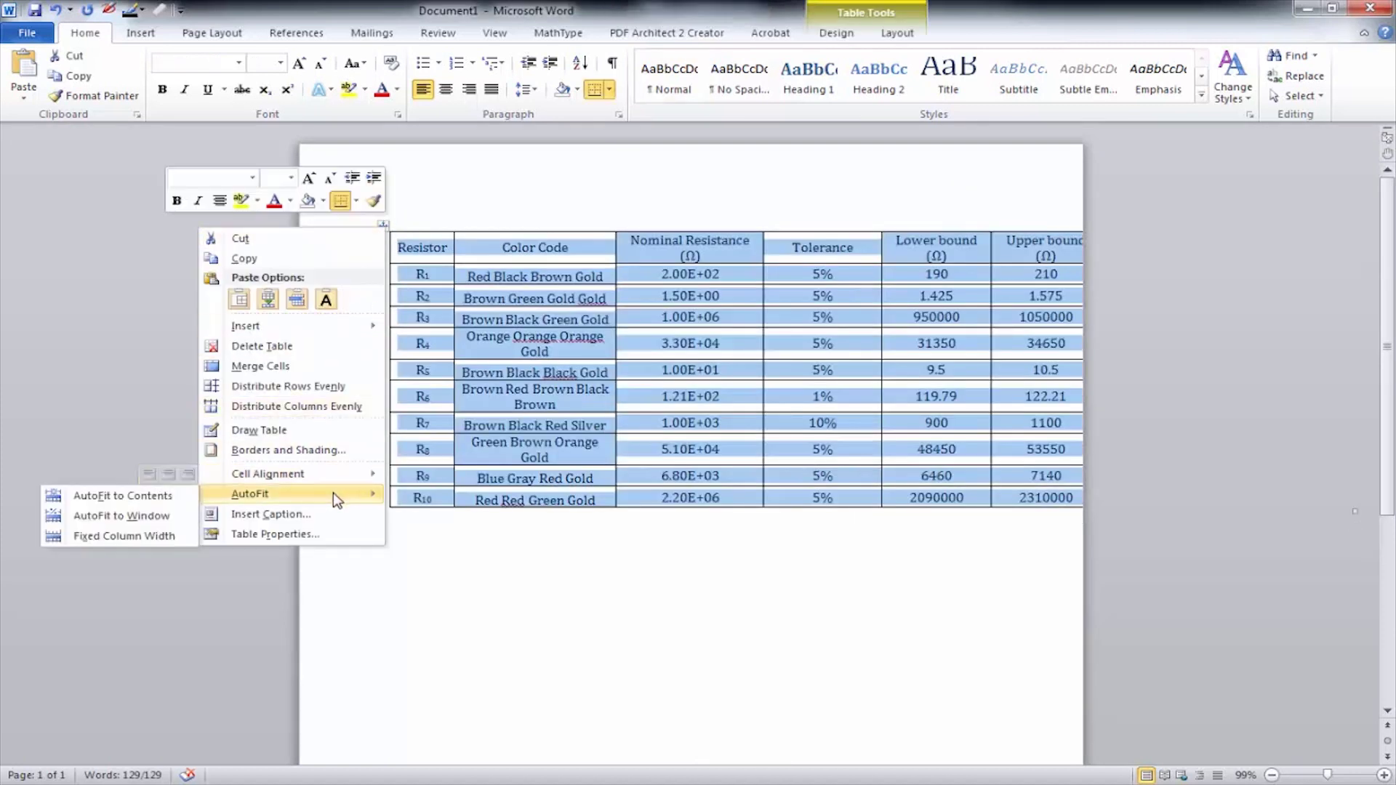
{"action": "left_click", "coordinate": [164, 516]}
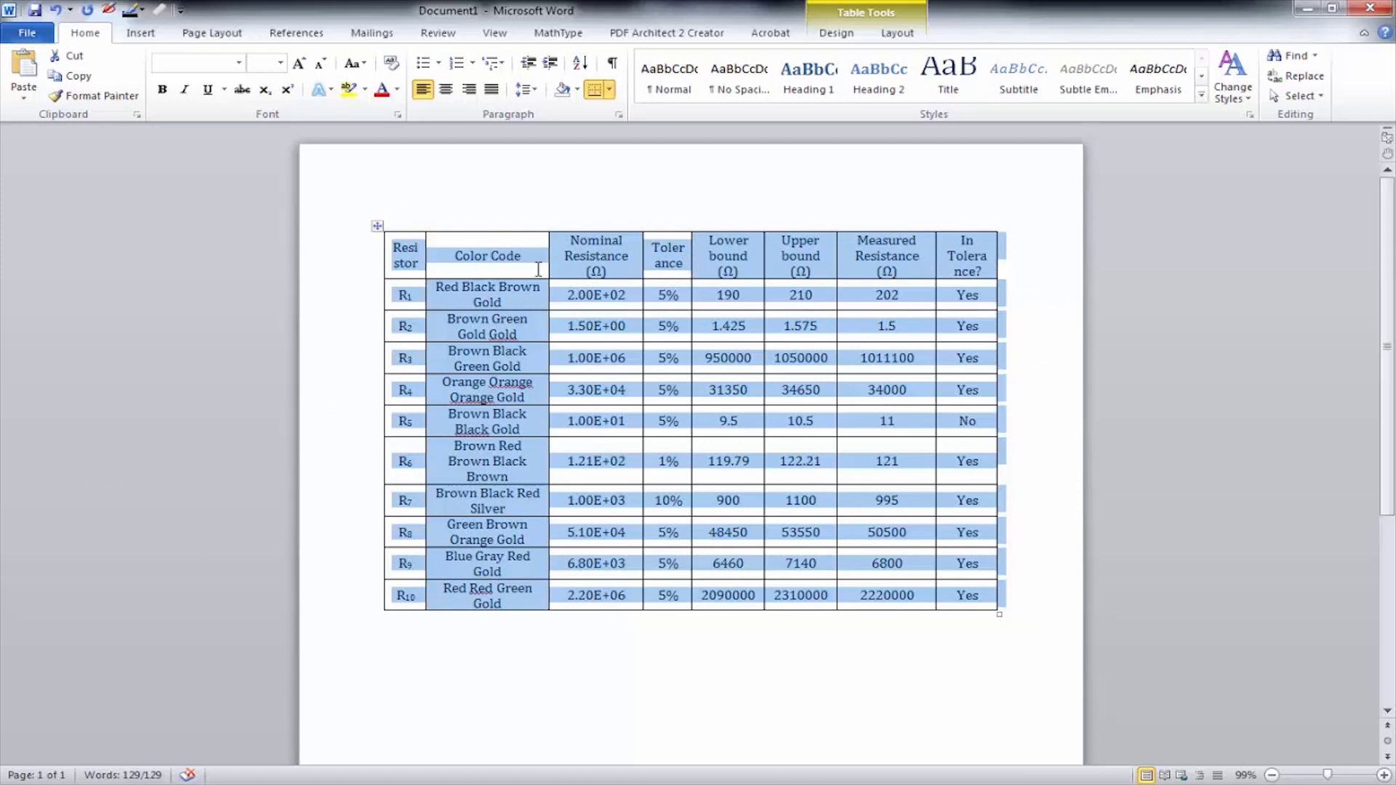
Widen the Resistor, Tolerance and bound columns, and narrow the Color Code column
{"action": "left_click", "coordinate": [456, 266]}
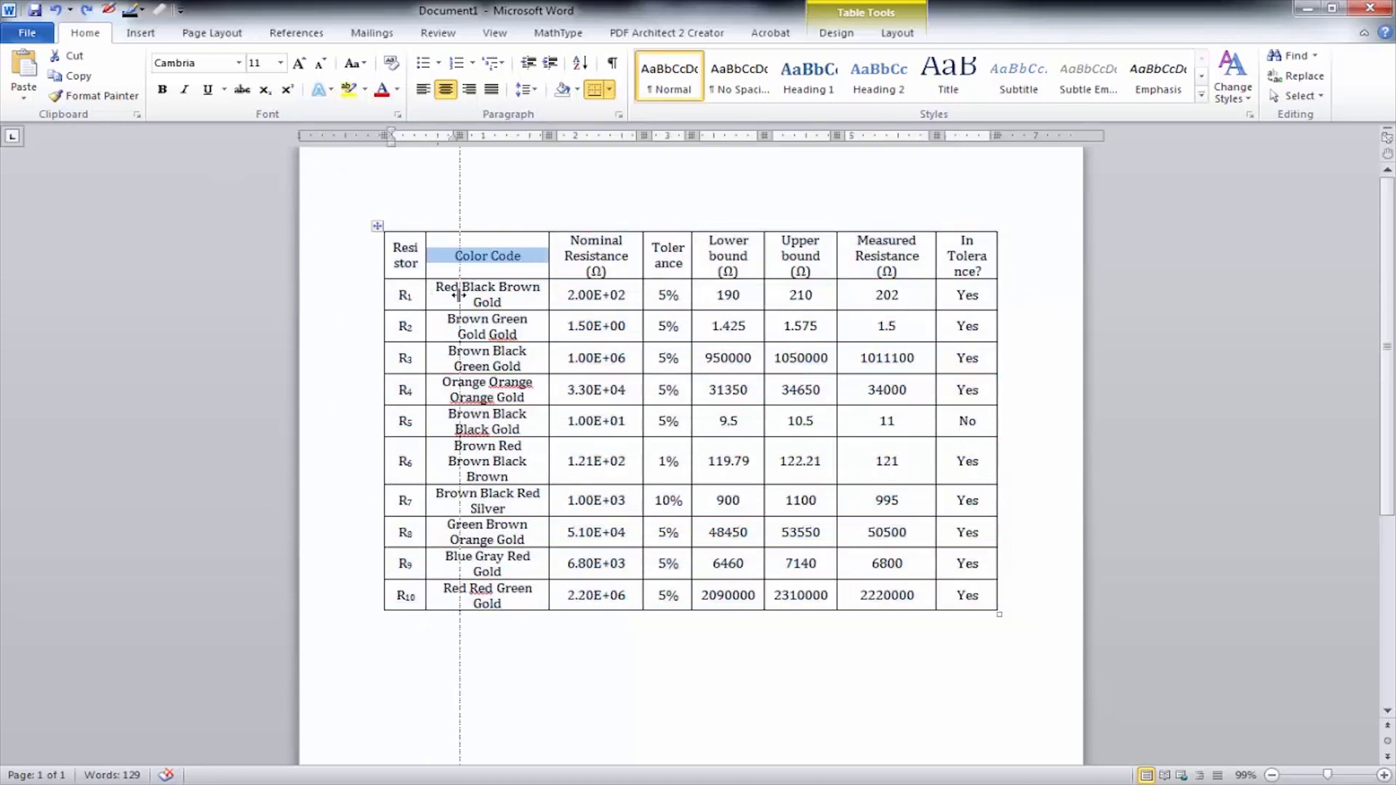
{"action": "left_click_drag", "start_coordinate": [426, 294], "coordinate": [458, 294]}
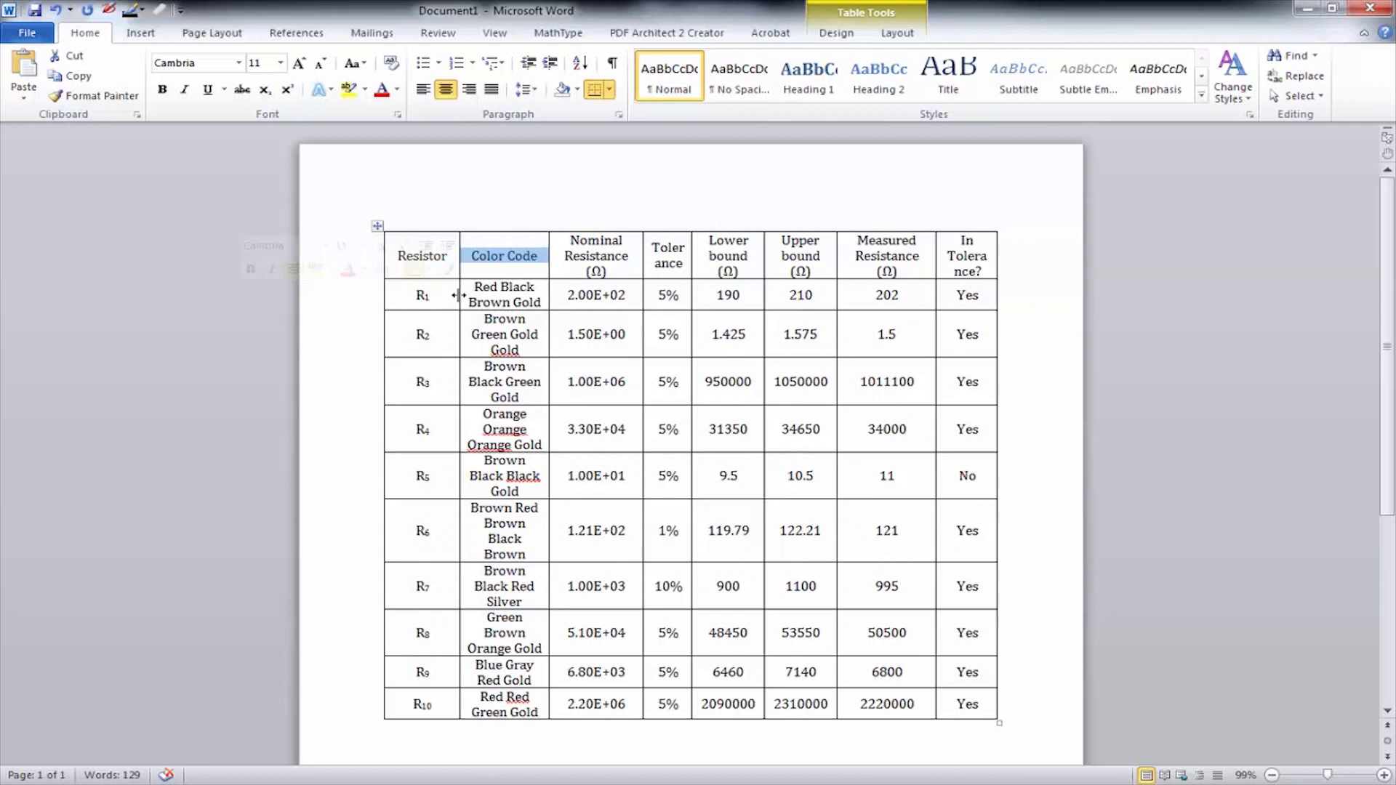
{"action": "left_click_drag", "start_coordinate": [691, 288], "coordinate": [708, 289]}
{"action": "left_click", "coordinate": [541, 294]}
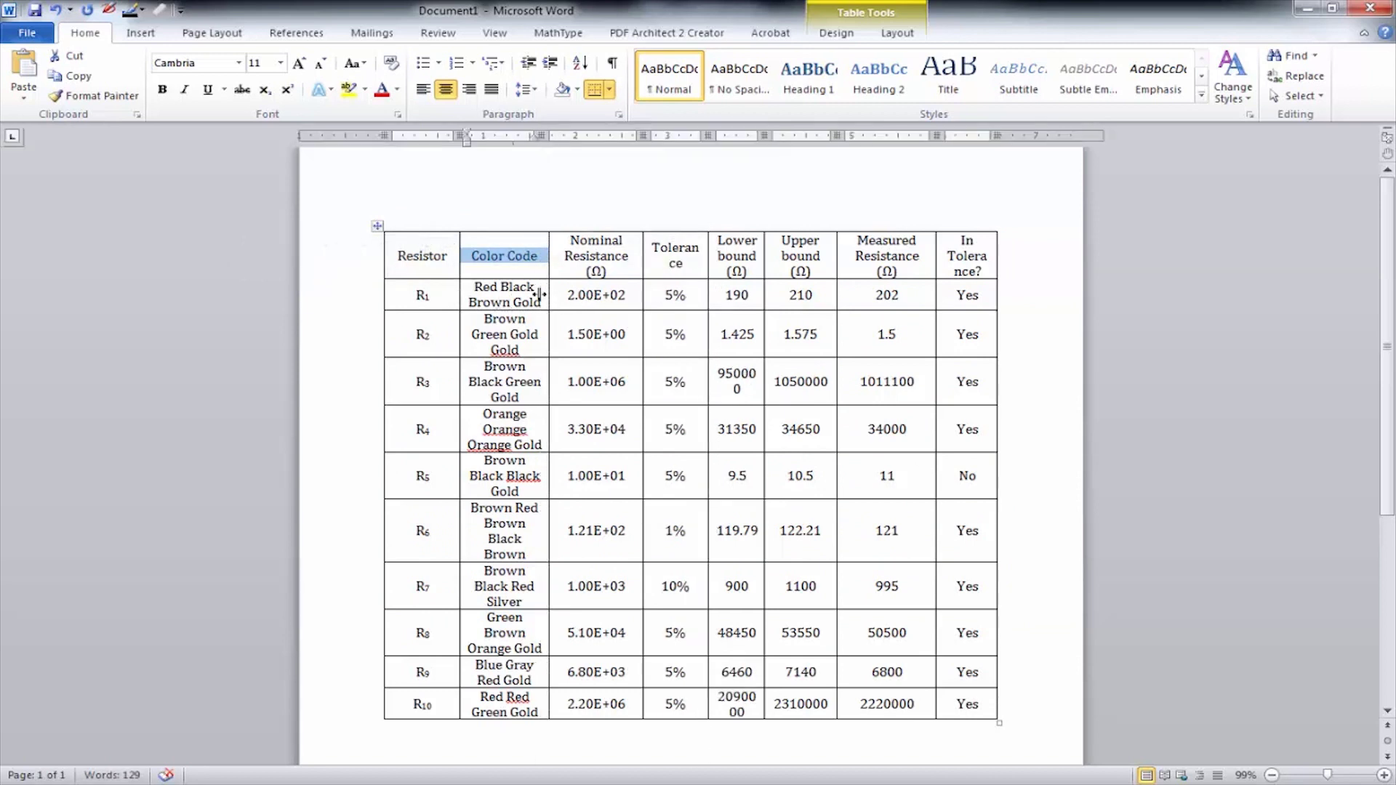
{"action": "left_click_drag", "start_coordinate": [538, 295], "coordinate": [539, 294]}
{"action": "left_click_drag", "start_coordinate": [705, 301], "coordinate": [776, 316]}
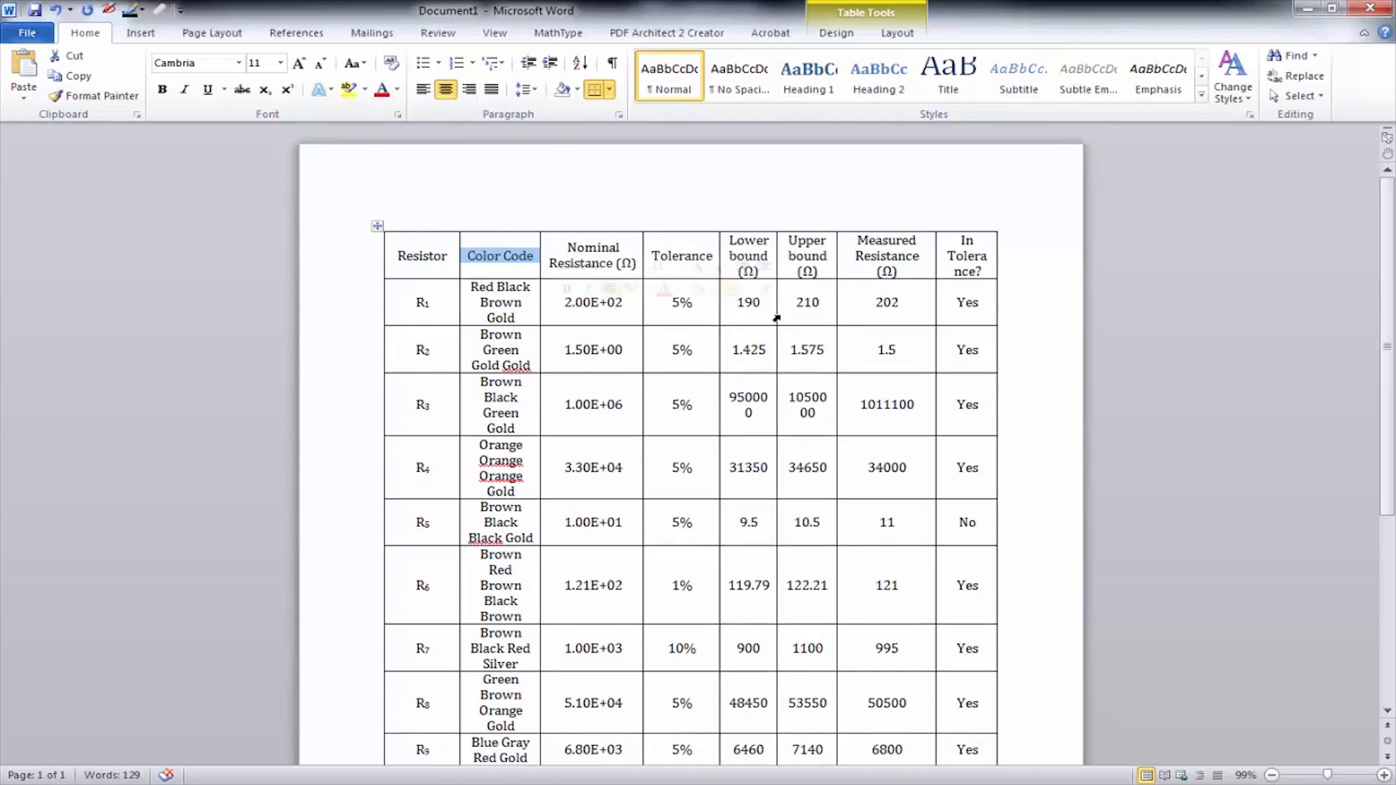
{"action": "left_click_drag", "start_coordinate": [999, 294], "coordinate": [1013, 296]}
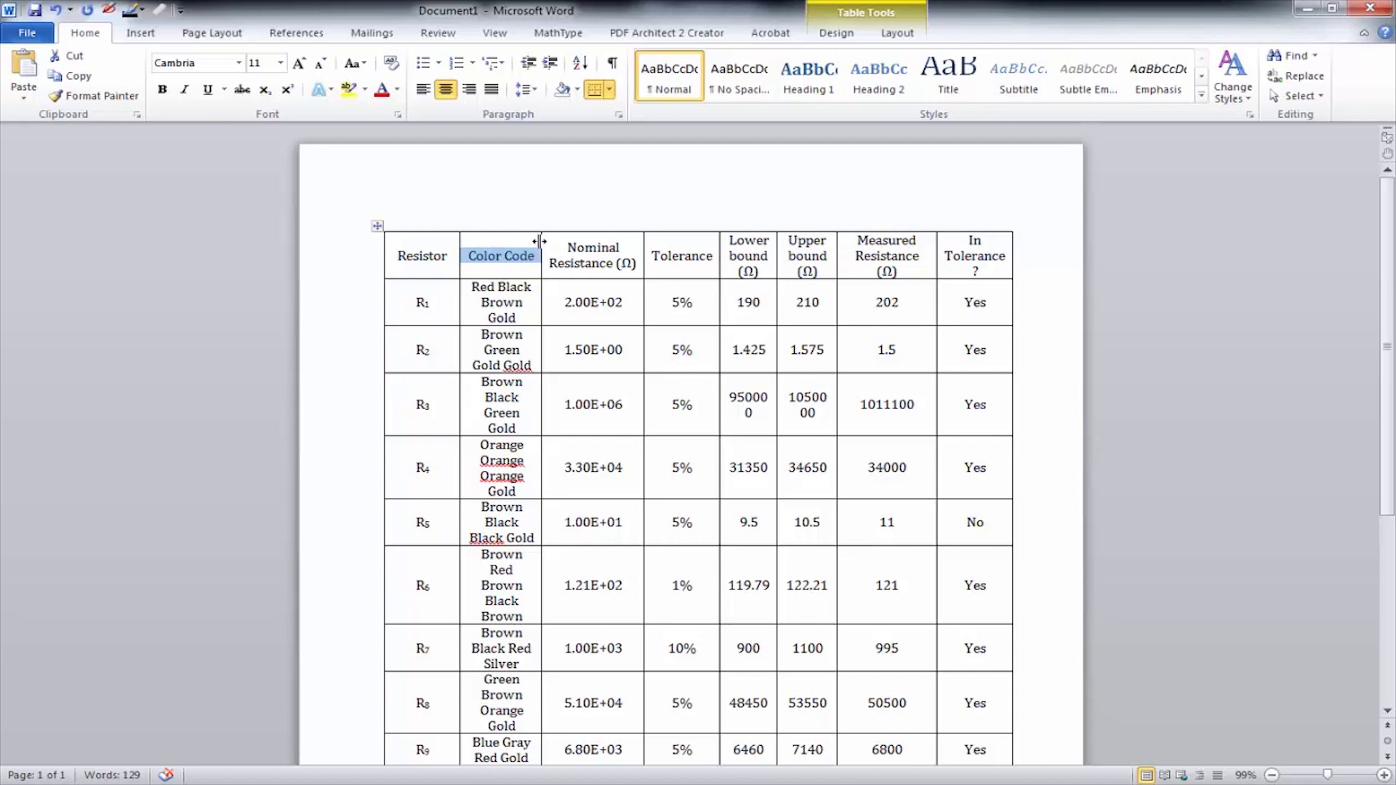
{"action": "left_click_drag", "start_coordinate": [540, 302], "coordinate": [528, 302]}
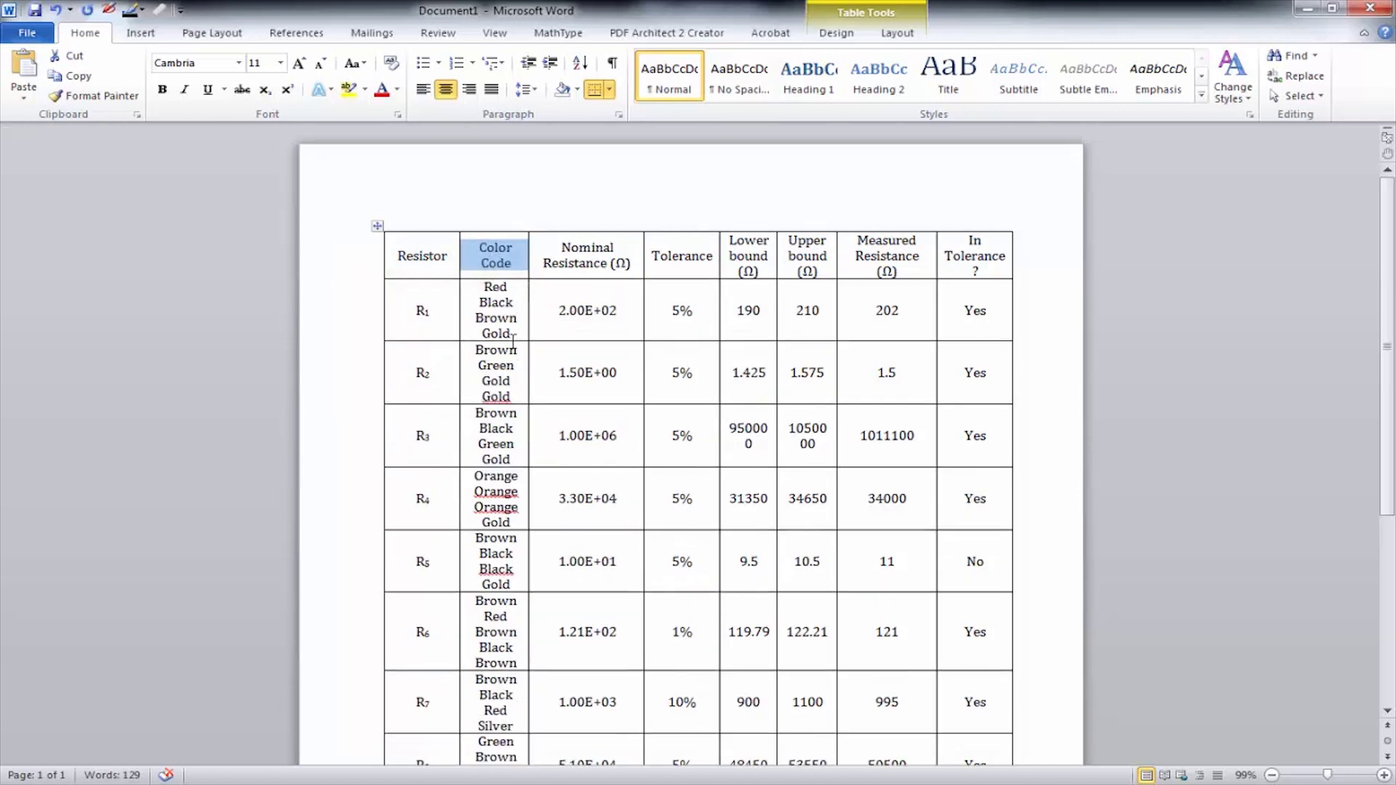